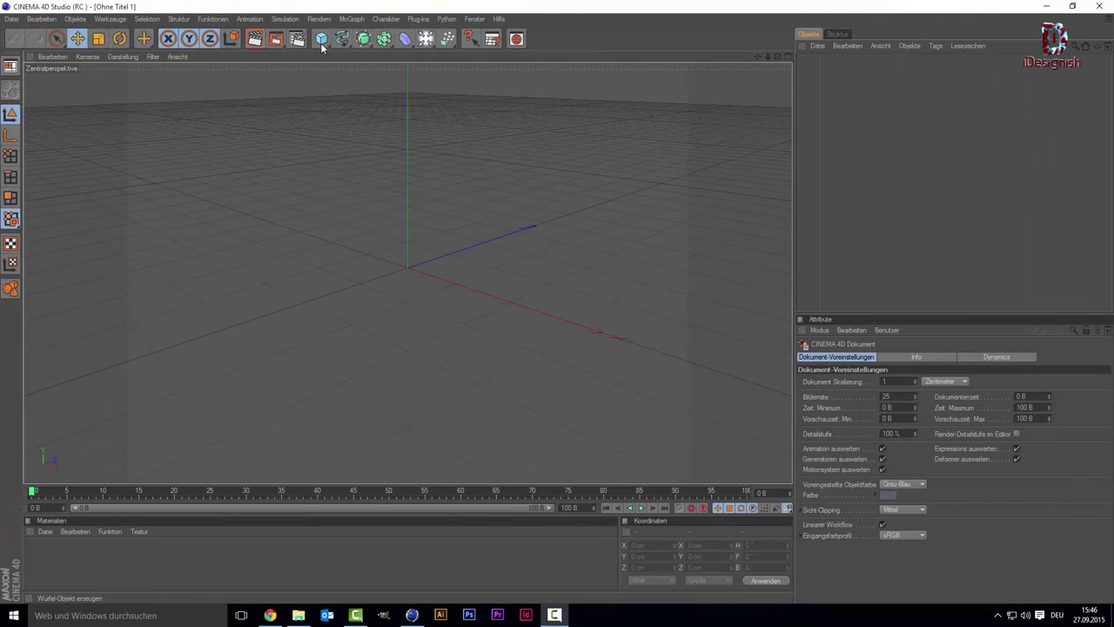
# - Add a Würfel and drag its handles into a thin slab of about 8 × 340 × 208 cm
pyautogui.click(321, 40)
pyautogui.click(359, 49)
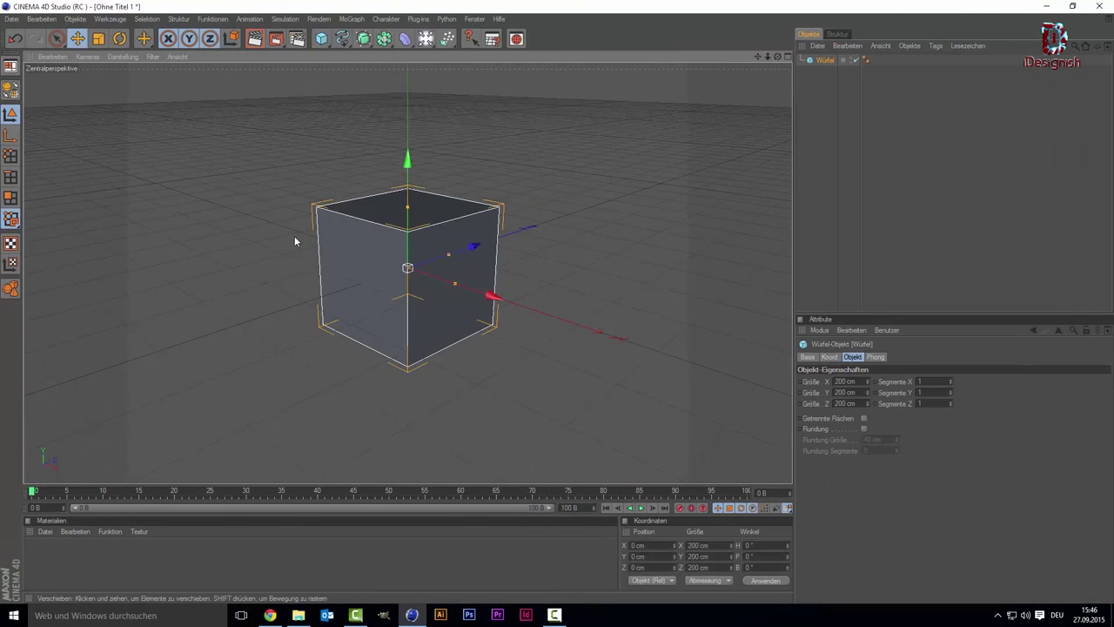
pyautogui.moveTo(455, 285)
pyautogui.mouseDown()
pyautogui.moveTo(438, 268)
pyautogui.moveTo(406, 268)
pyautogui.mouseUp()
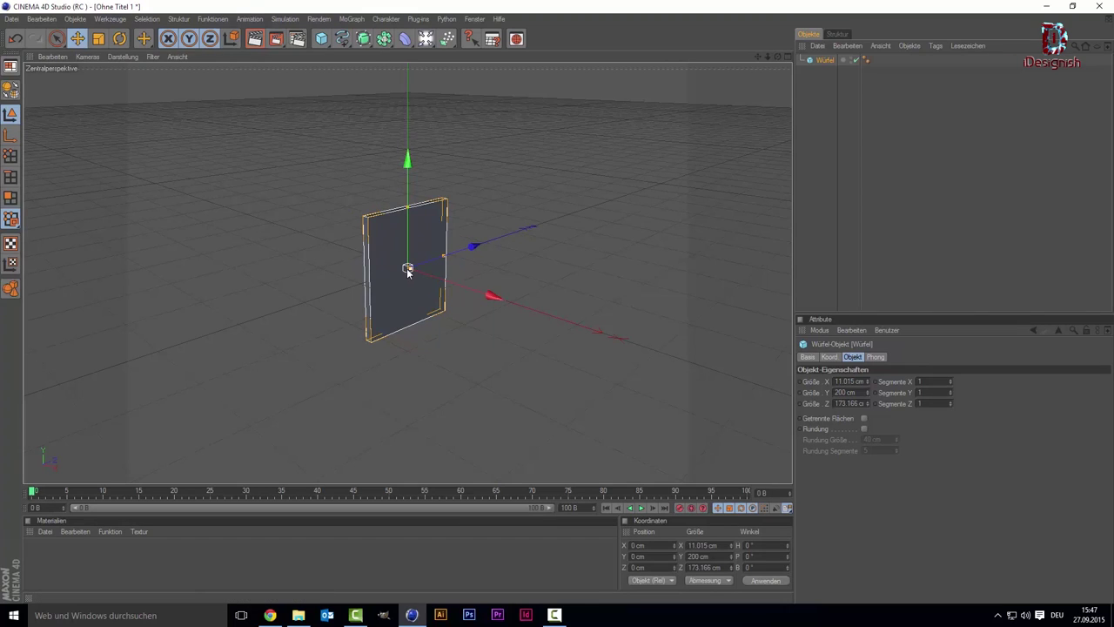
pyautogui.moveTo(408, 210)
pyautogui.mouseDown()
pyautogui.moveTo(407, 145)
pyautogui.moveTo(407, 158)
pyautogui.mouseUp()
pyautogui.moveTo(443, 255)
pyautogui.mouseDown()
pyautogui.moveTo(465, 248)
pyautogui.moveTo(450, 253)
pyautogui.mouseUp()
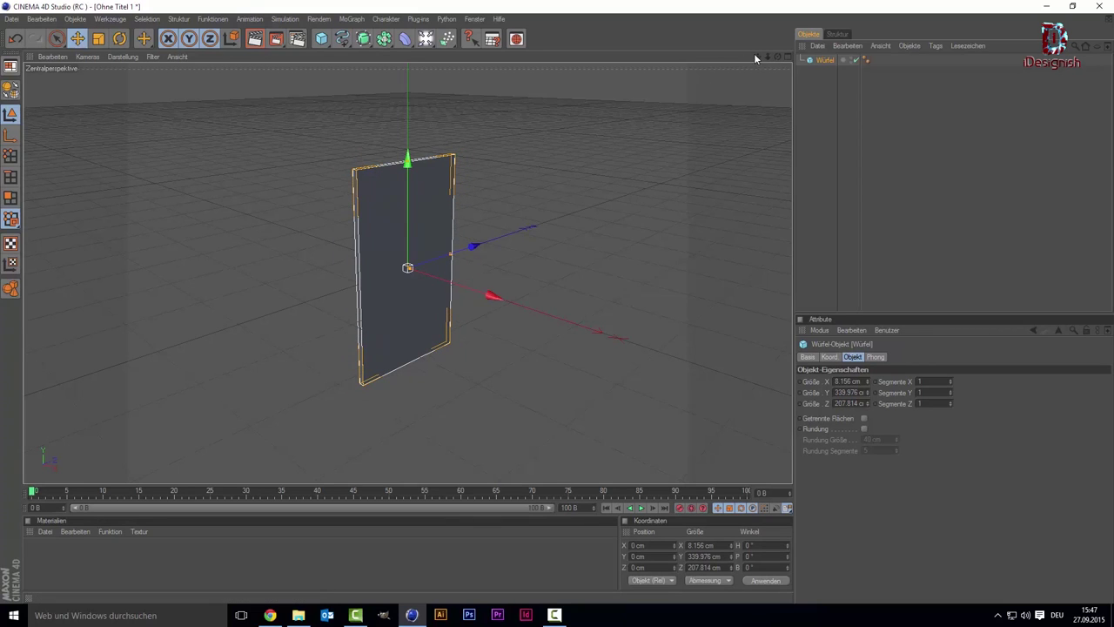
pyautogui.moveTo(776, 57); pyautogui.dragTo(758, 57)
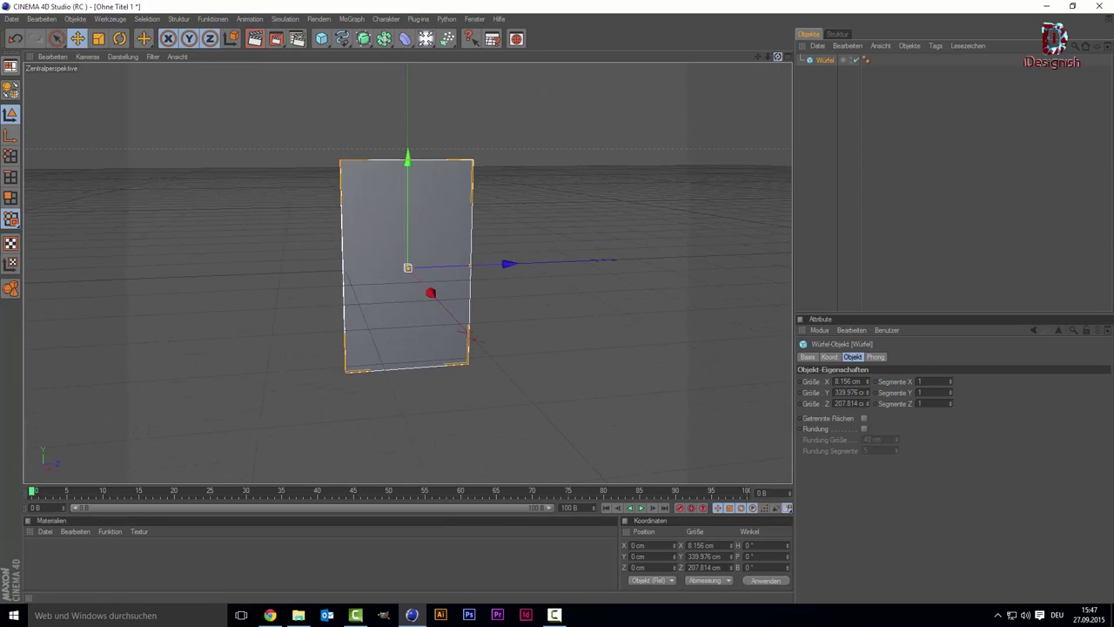
pyautogui.moveTo(757, 57); pyautogui.dragTo(748, 58)
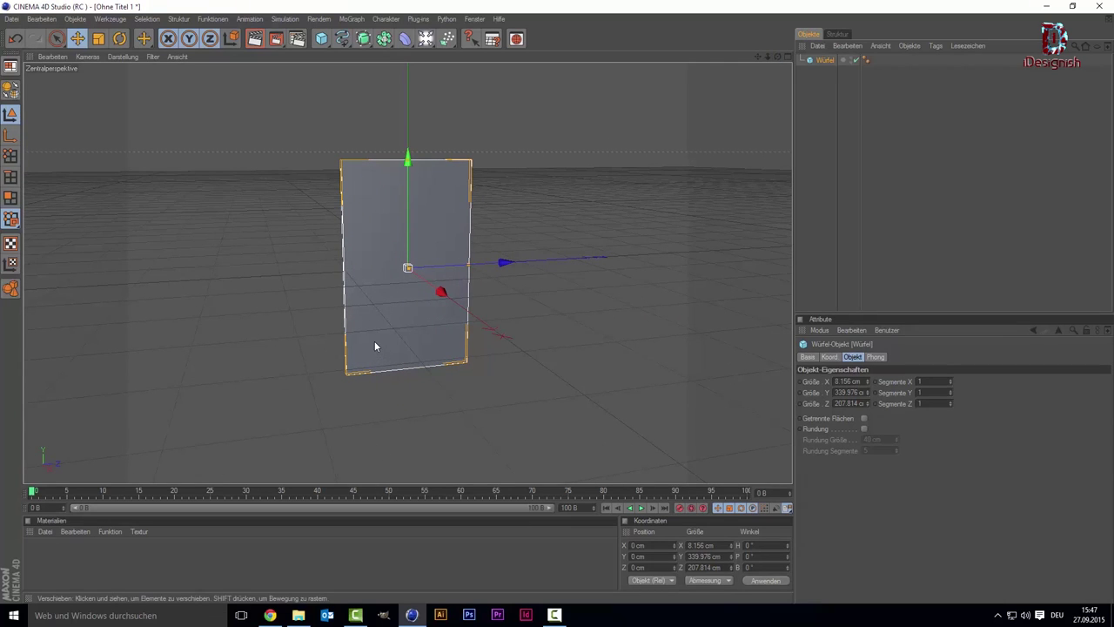
# - Make the cube editable and select its front face in polygon mode
pyautogui.press('c')
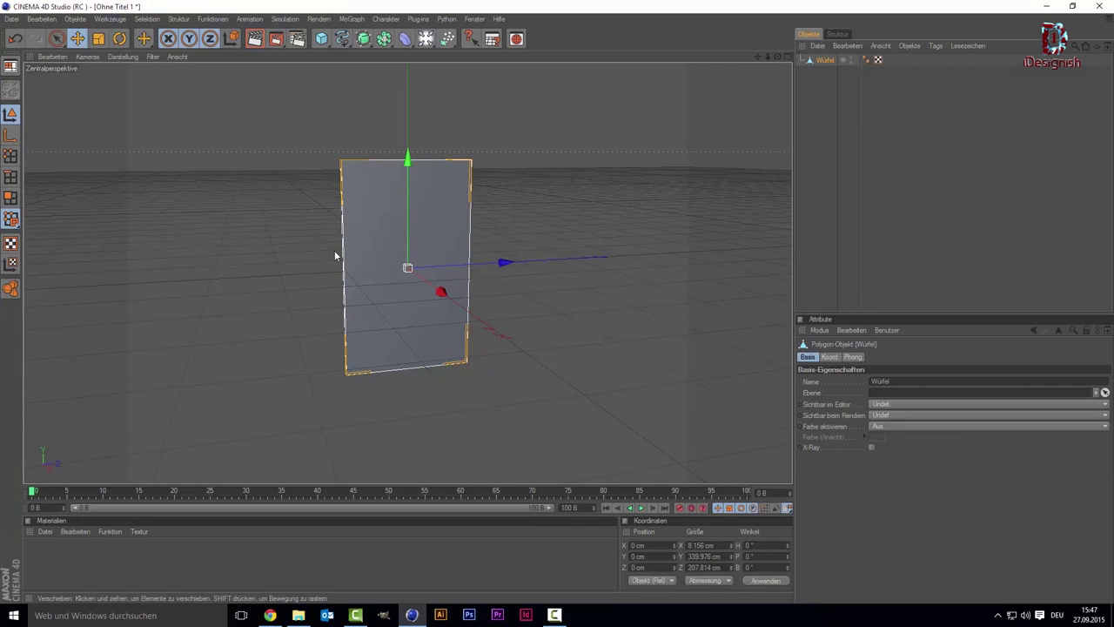
pyautogui.moveTo(778, 59); pyautogui.dragTo(739, 62)
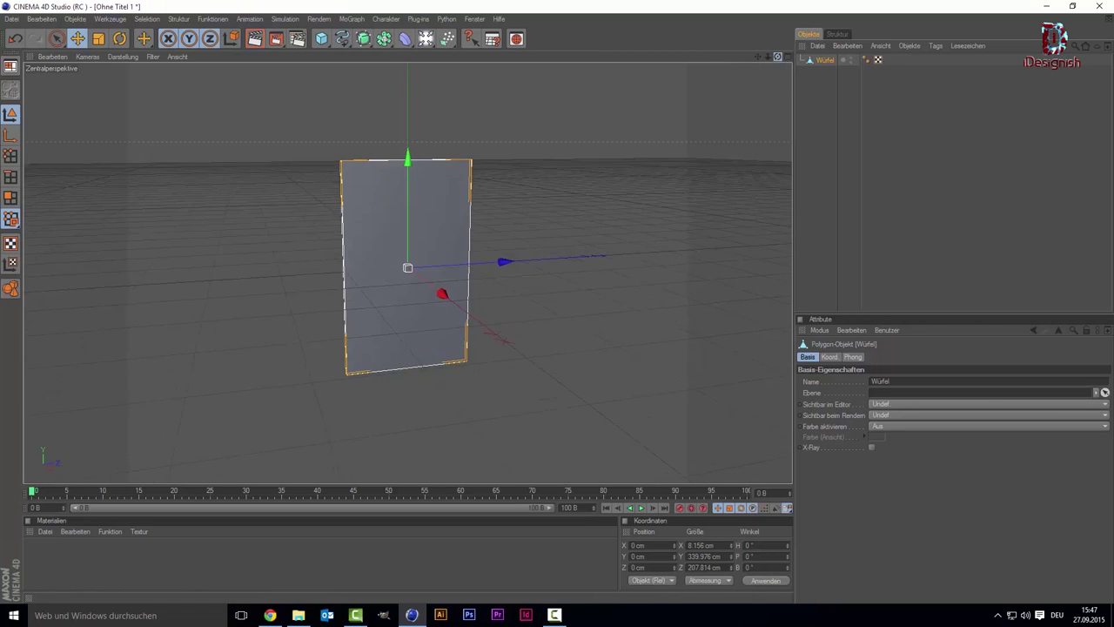
pyautogui.click(11, 199)
pyautogui.click(374, 199)
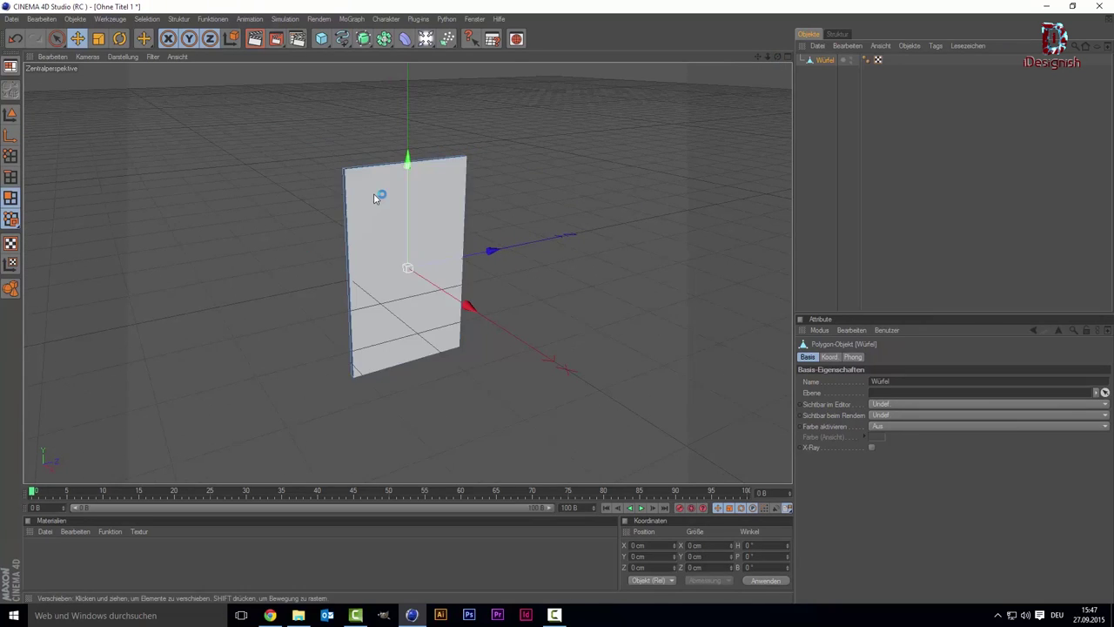
pyautogui.click(374, 199)
# - Create material Mat with hinten.jpg loaded as its colour texture
pyautogui.doubleClick(96, 562)
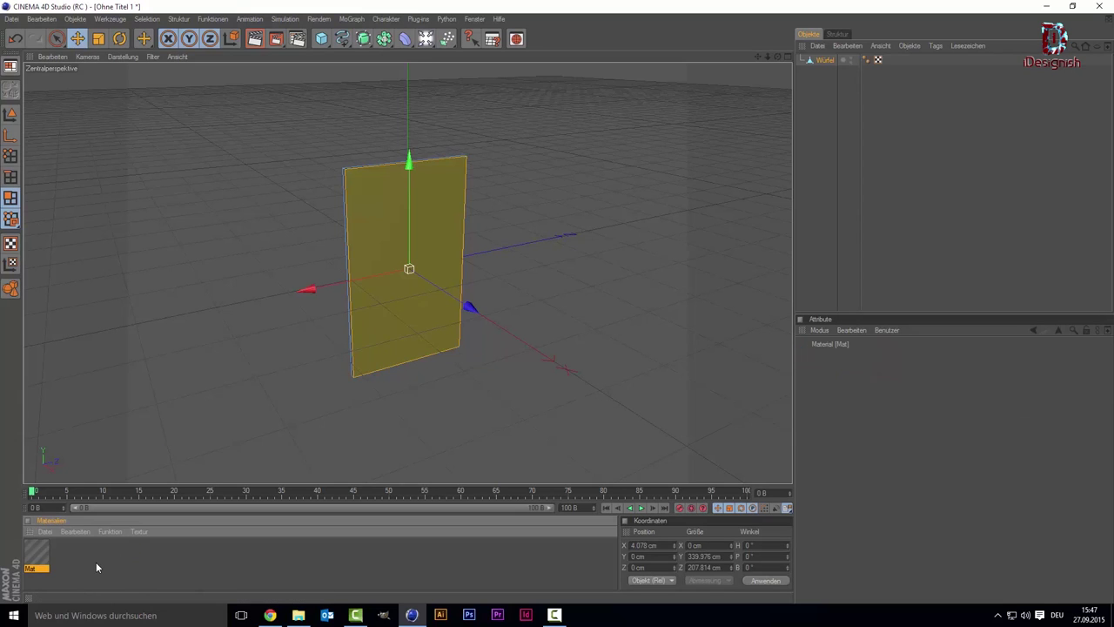
pyautogui.doubleClick(38, 557)
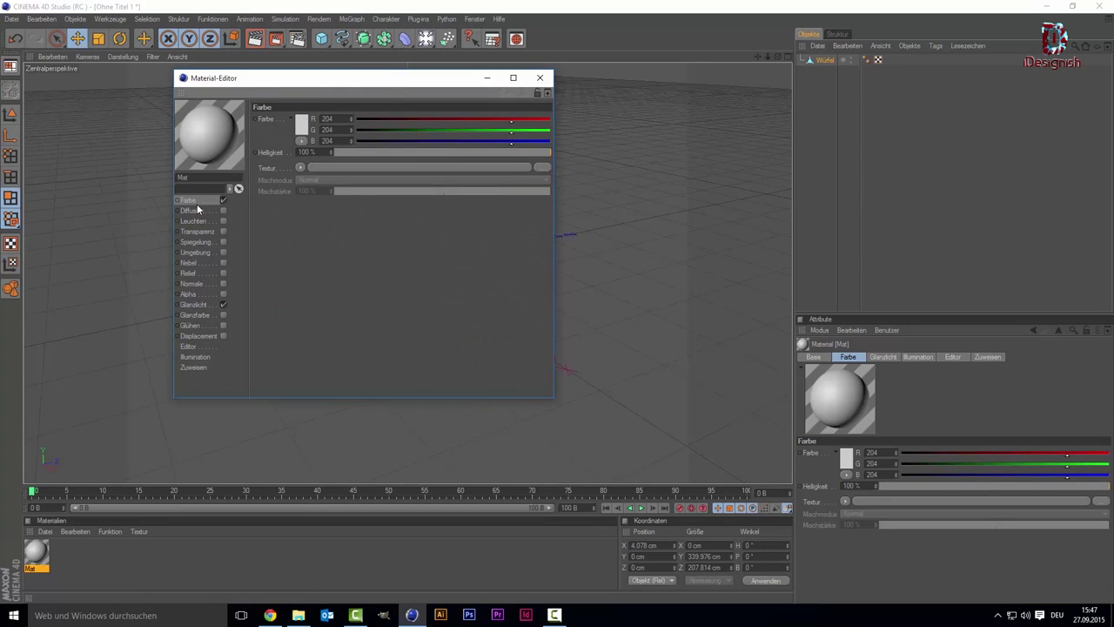
pyautogui.click(303, 169)
pyautogui.click(309, 188)
pyautogui.scroll(-1, 373, 287)
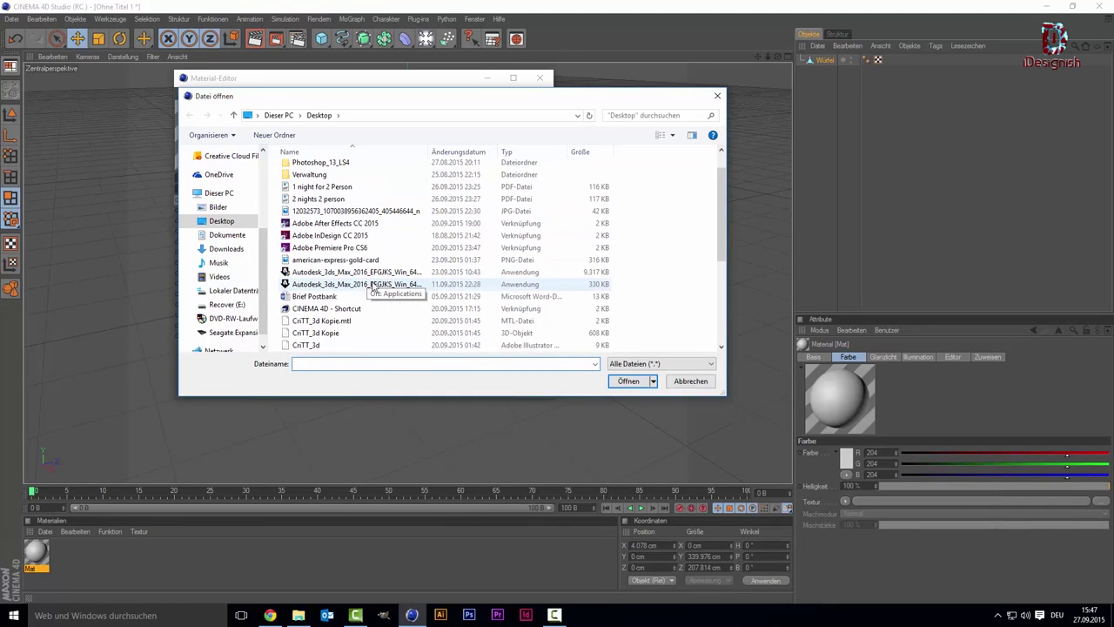
pyautogui.scroll(-1, 373, 287)
pyautogui.scroll(-1, 375, 296)
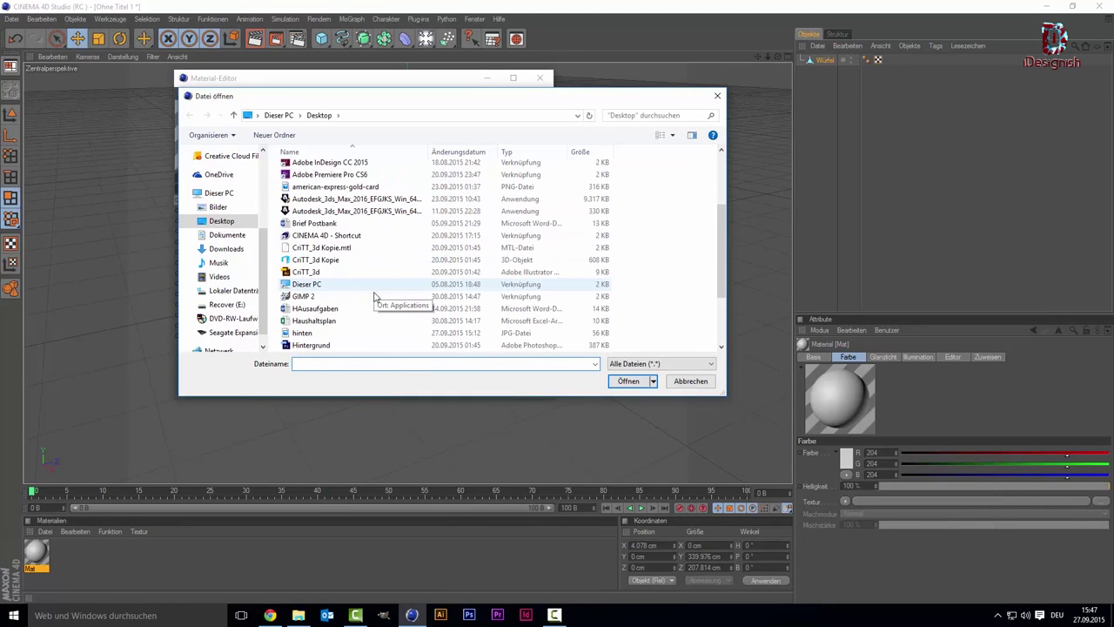
pyautogui.scroll(-2, 375, 308)
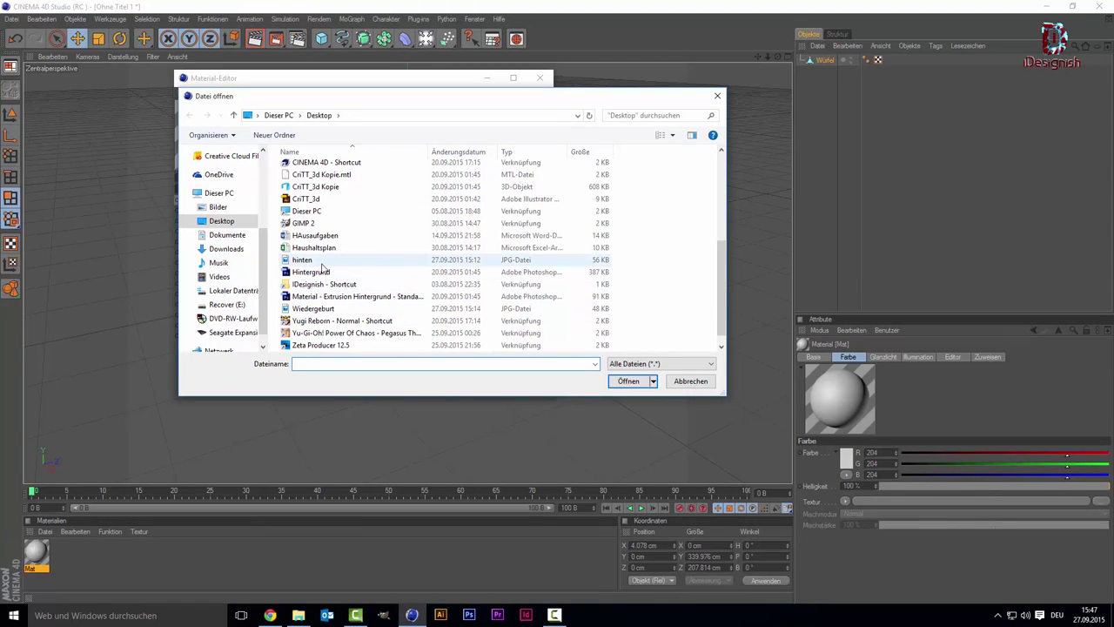
pyautogui.doubleClick(321, 264)
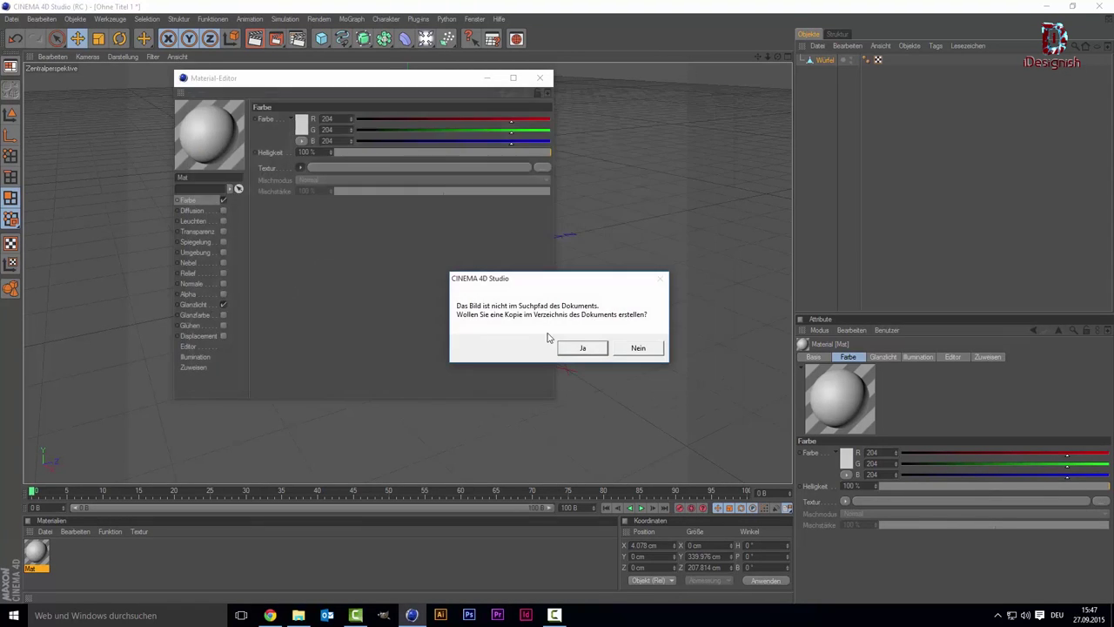
pyautogui.click(623, 342)
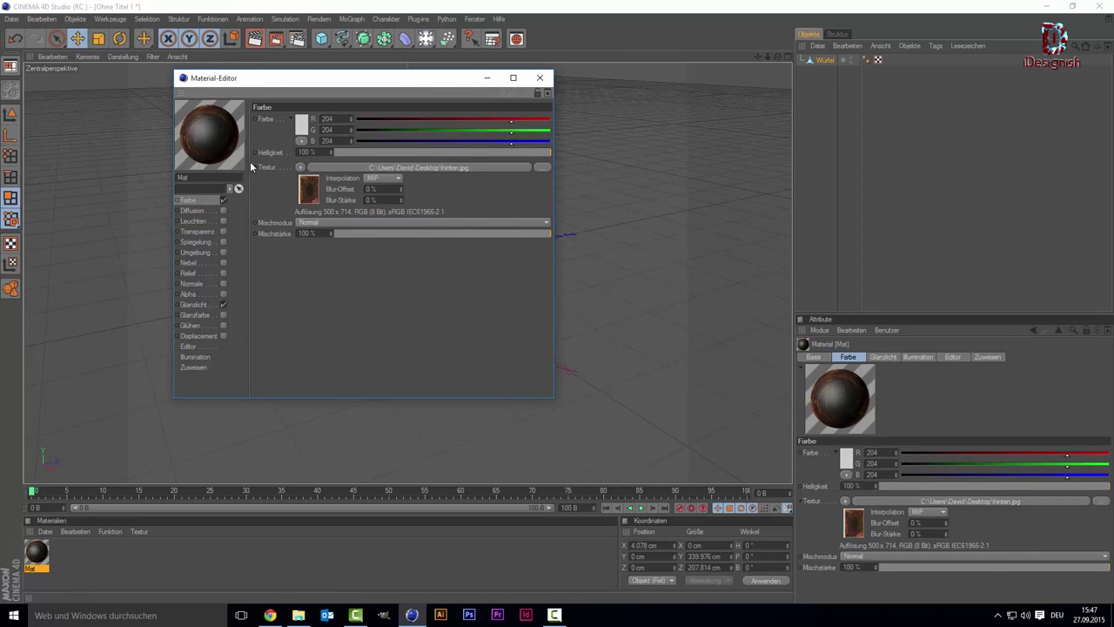
pyautogui.click(539, 78)
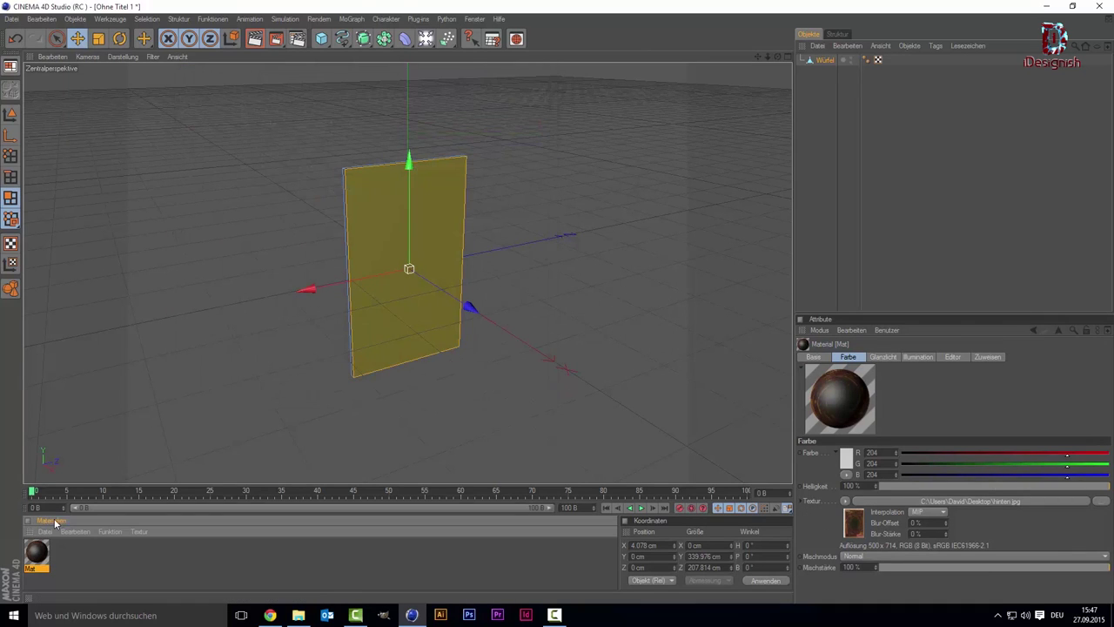
# - Apply Mat to the selected face and select the card's texture tag
pyautogui.moveTo(38, 550)
pyautogui.mouseDown()
pyautogui.moveTo(488, 290)
pyautogui.moveTo(380, 308)
pyautogui.mouseUp()
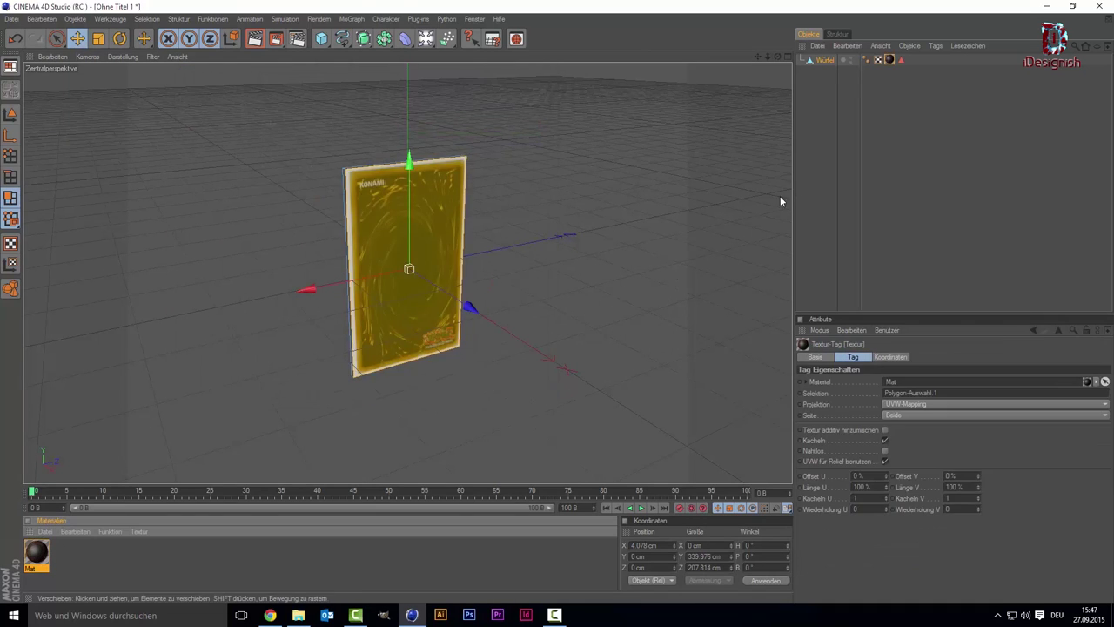
pyautogui.click(847, 169)
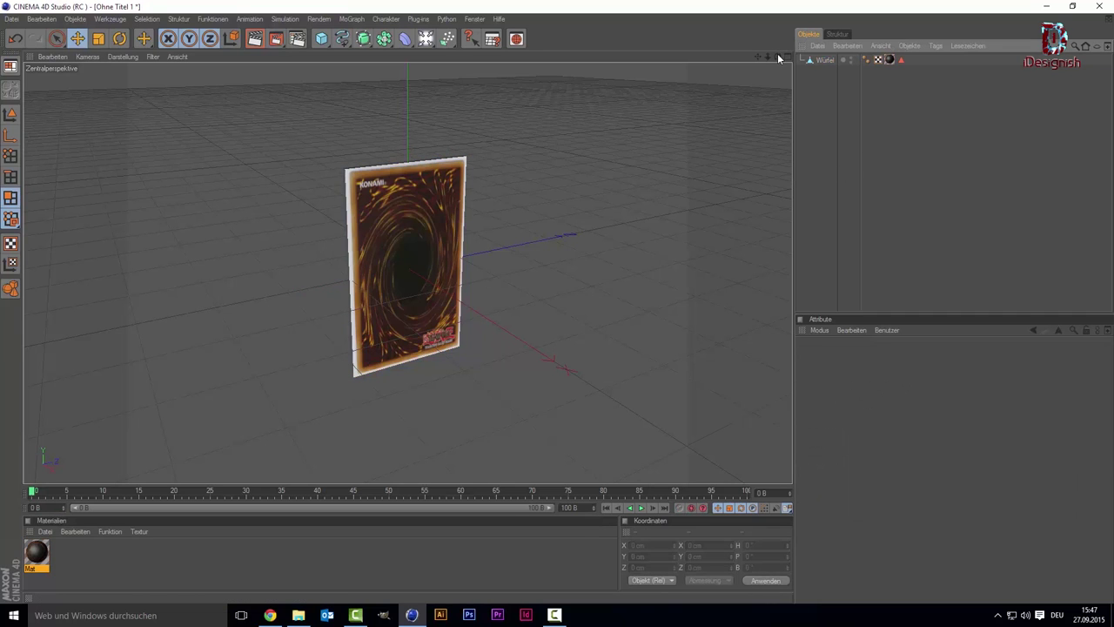
pyautogui.moveTo(777, 55)
pyautogui.mouseDown()
pyautogui.moveTo(757, 44)
pyautogui.moveTo(770, 52)
pyautogui.mouseUp()
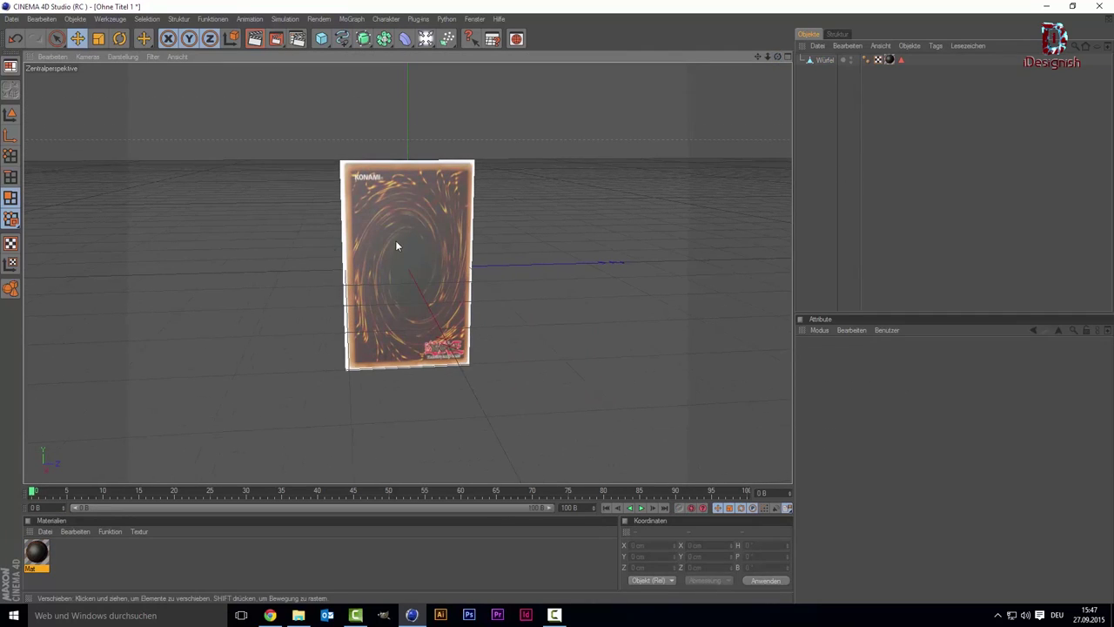
pyautogui.click(426, 220)
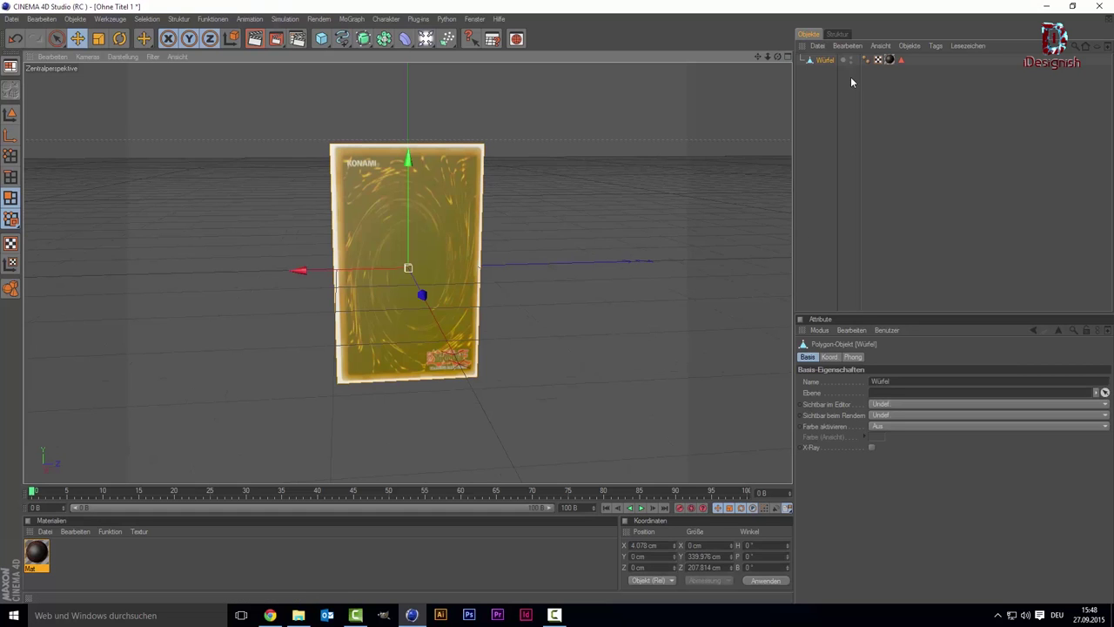
pyautogui.click(888, 59)
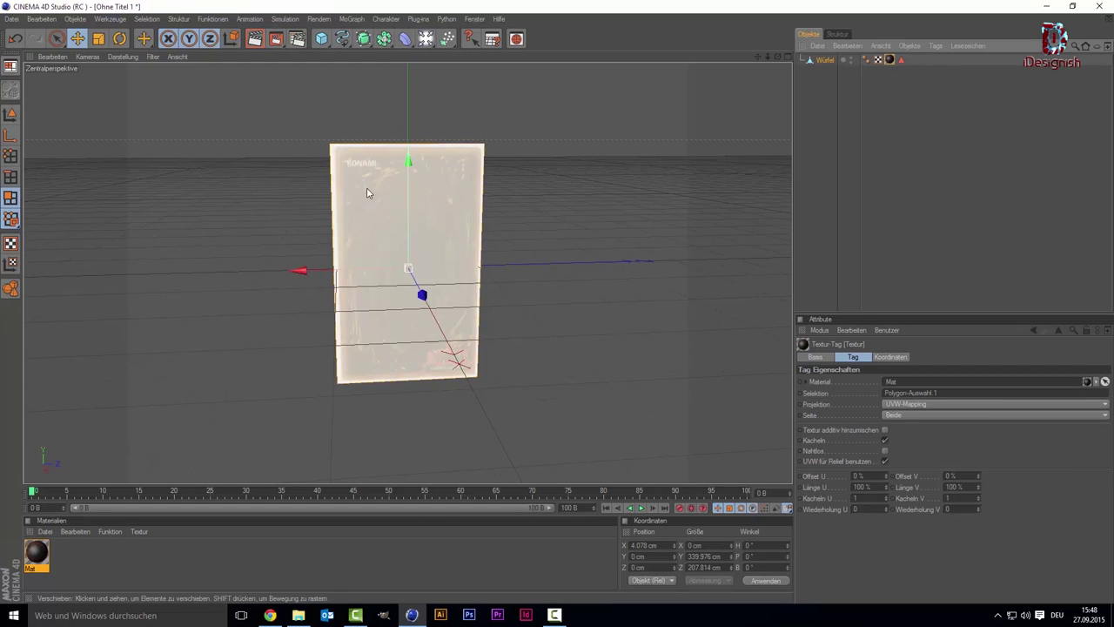
pyautogui.moveTo(366, 192); pyautogui.dragTo(450, 262)
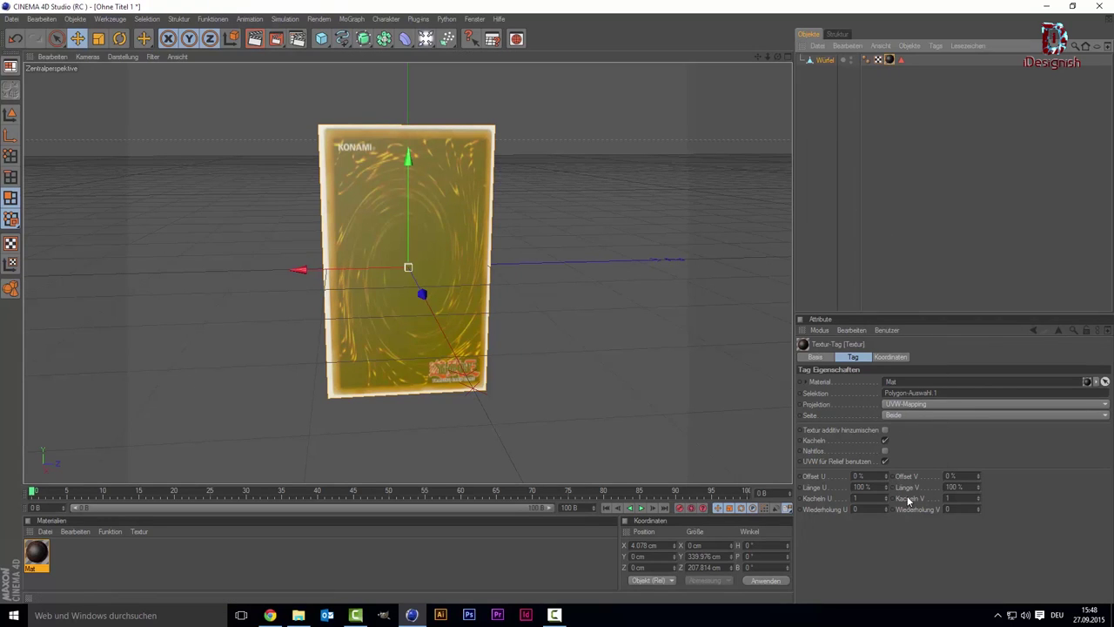
# - Fit the card back with Length U -106% and Offset U -2%
pyautogui.moveTo(888, 489); pyautogui.dragTo(888, 539)
pyautogui.moveTo(887, 486)
pyautogui.mouseDown()
pyautogui.moveTo(888, 500)
pyautogui.moveTo(888, 489)
pyautogui.mouseUp()
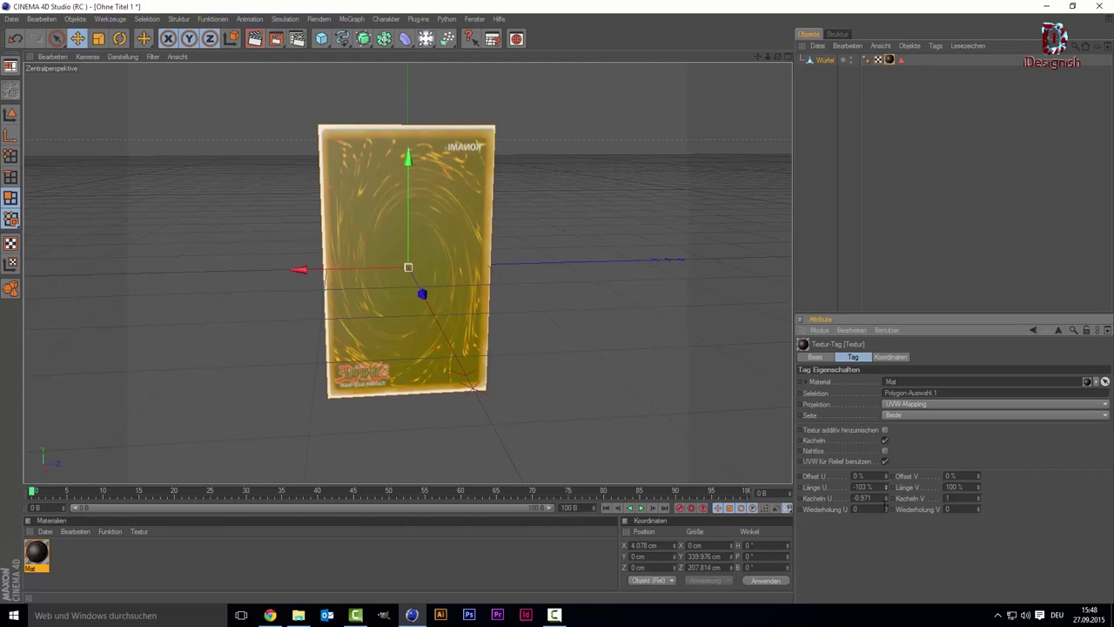
pyautogui.moveTo(886, 476); pyautogui.dragTo(886, 472)
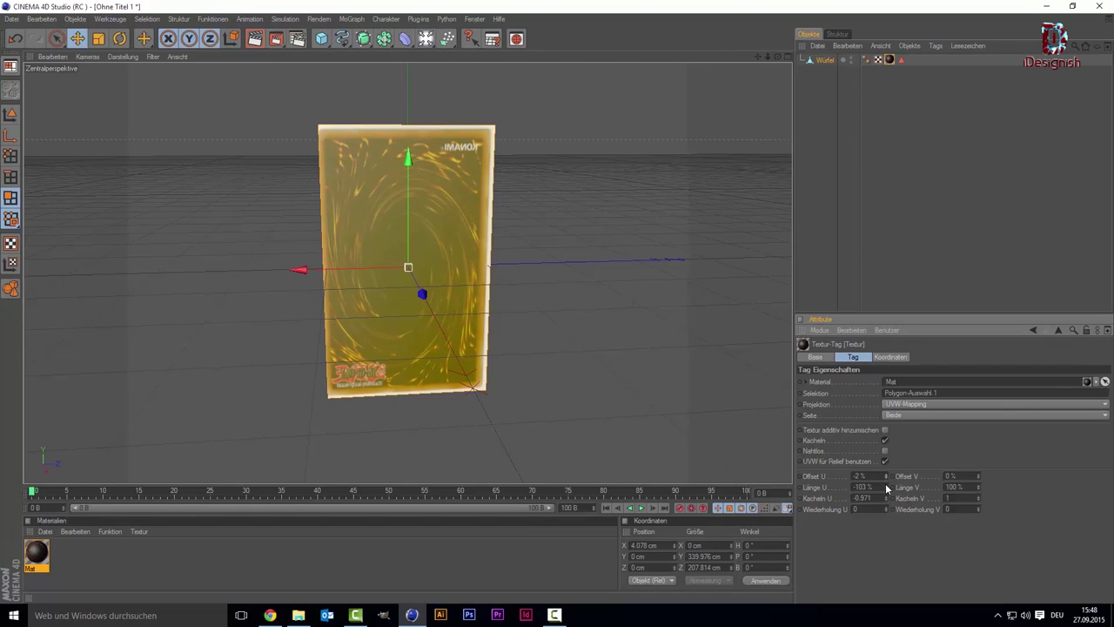
pyautogui.moveTo(886, 487); pyautogui.dragTo(888, 496)
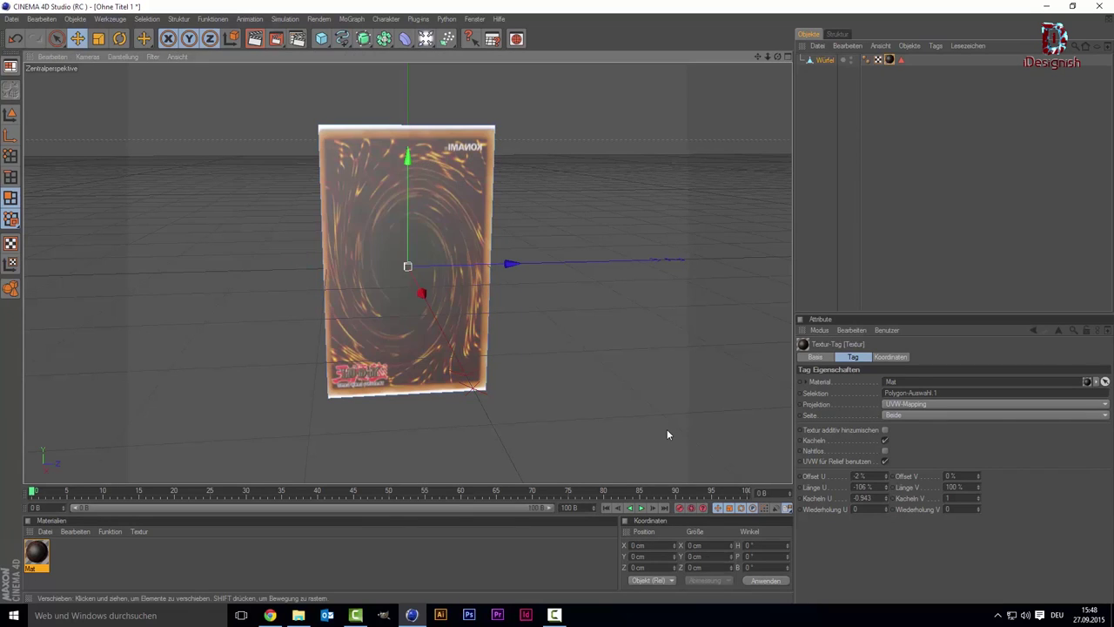
pyautogui.moveTo(777, 55); pyautogui.dragTo(777, 70)
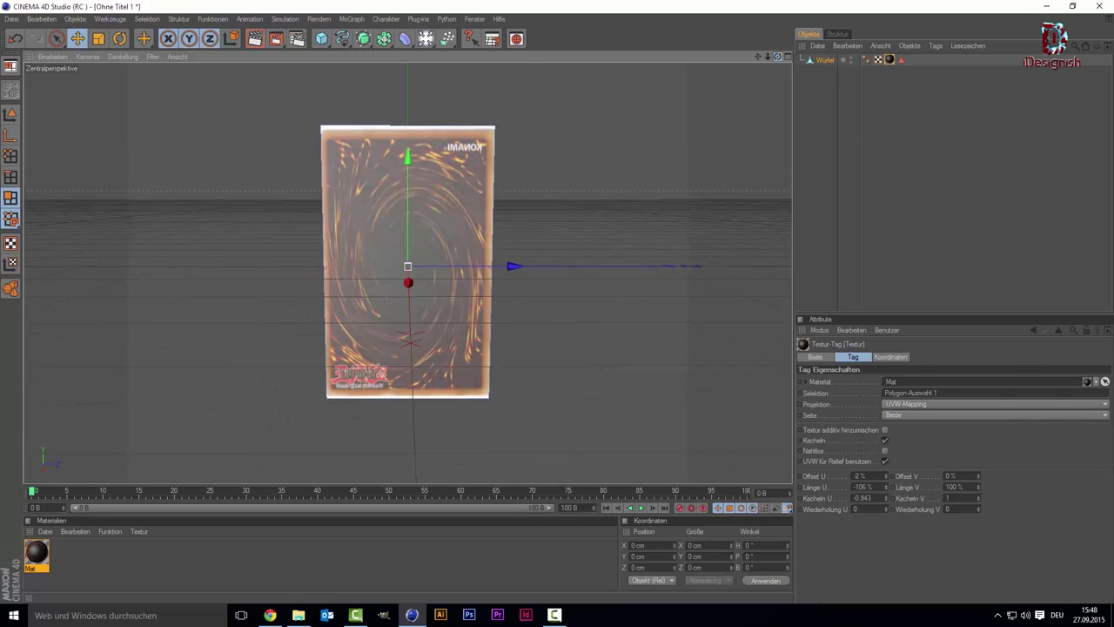
# - Tune the texture's Offset U around -2% and stretch Length U to about -105%
pyautogui.click(465, 241)
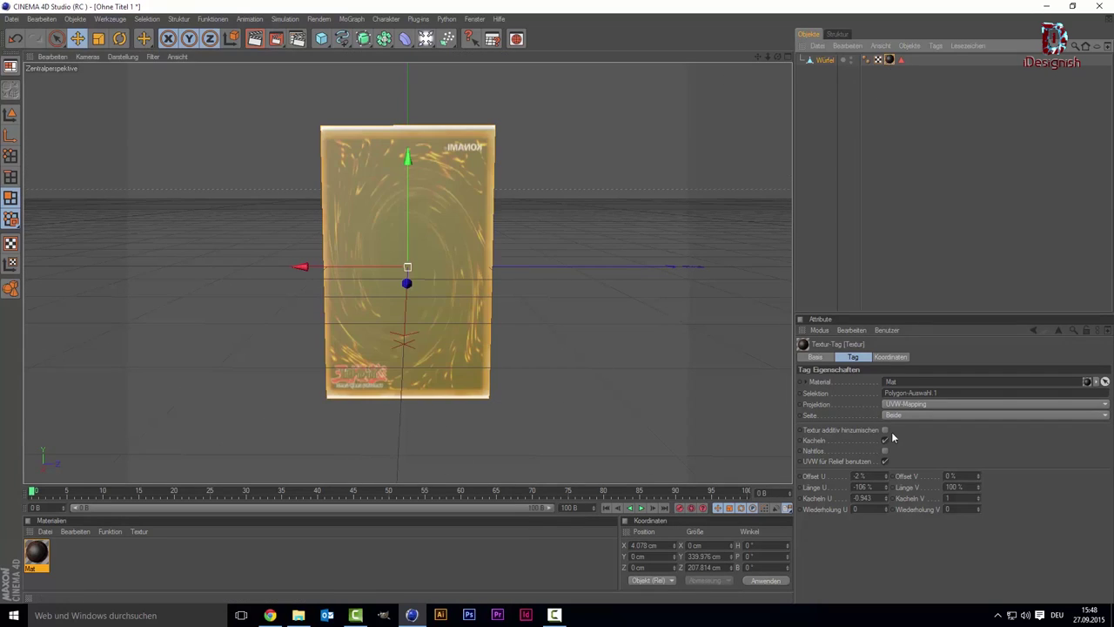
pyautogui.click(887, 478)
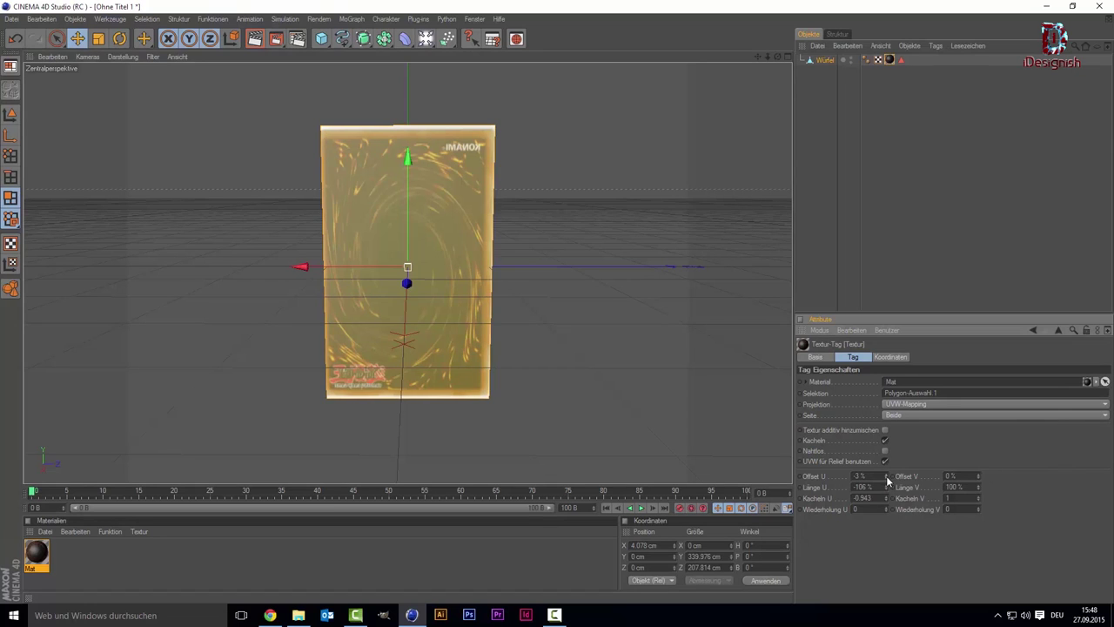
pyautogui.click(886, 479)
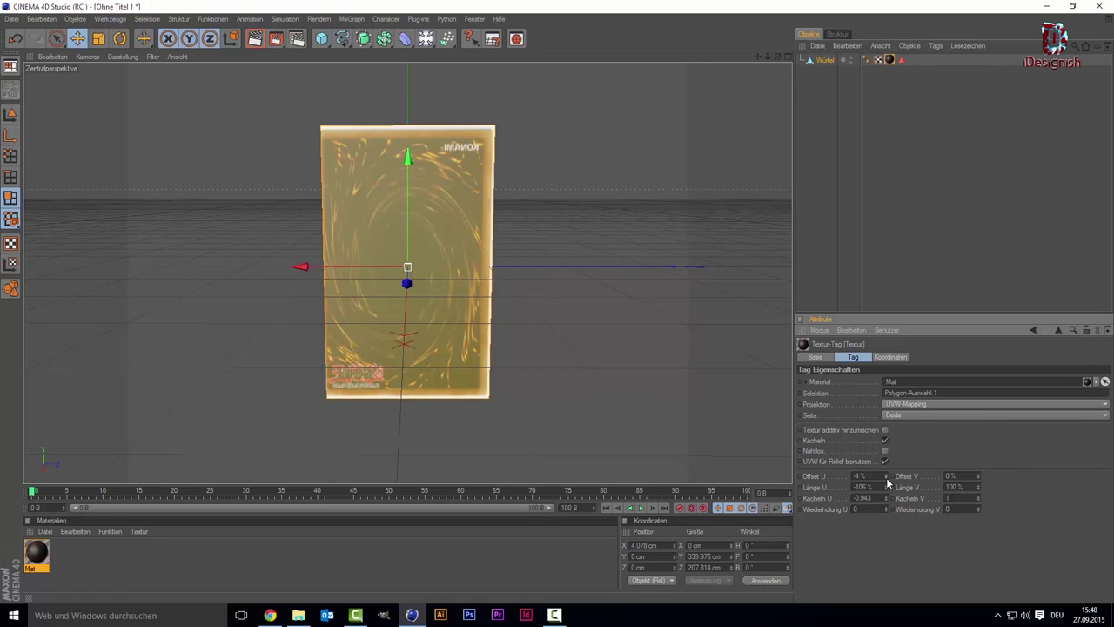
pyautogui.doubleClick(886, 473)
pyautogui.click(885, 473)
pyautogui.click(886, 472)
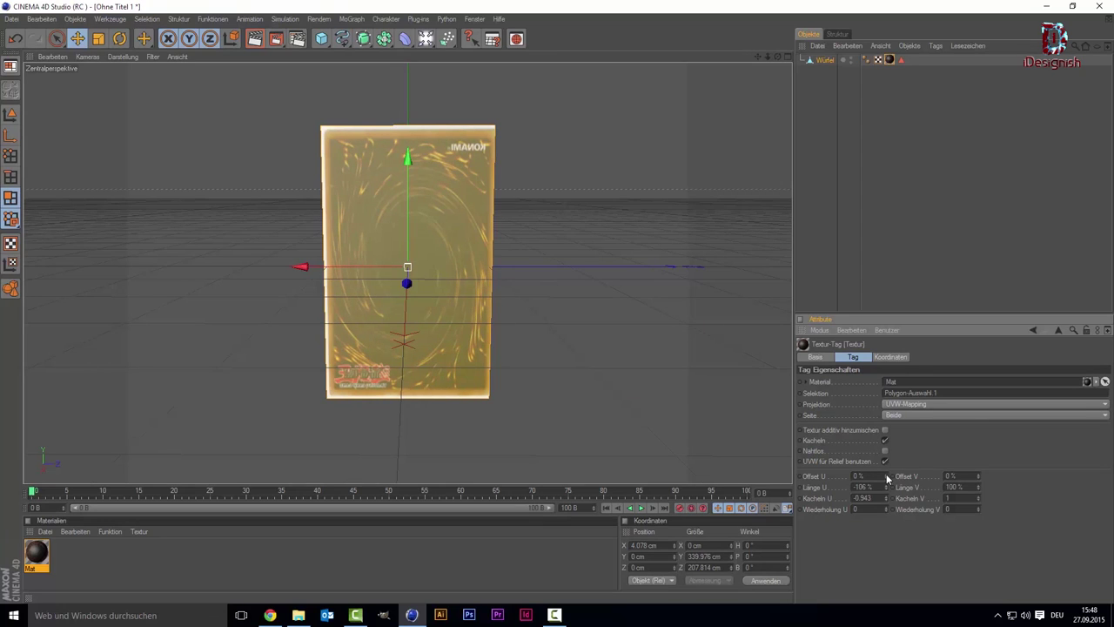
pyautogui.click(886, 478)
pyautogui.click(886, 478)
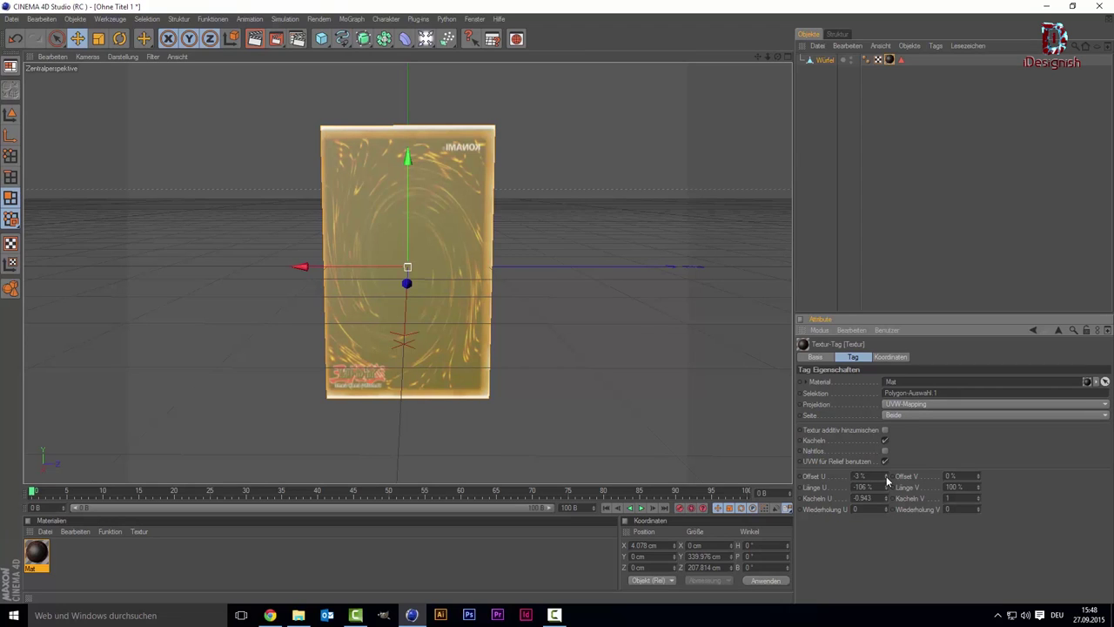
pyautogui.click(887, 476)
pyautogui.click(887, 476)
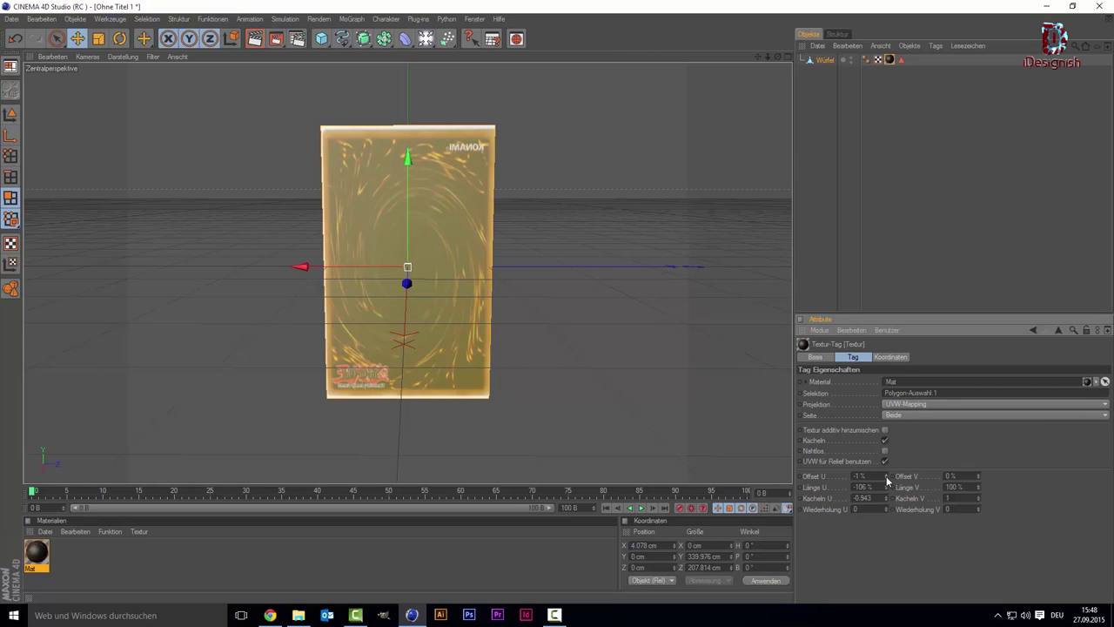
pyautogui.click(887, 488)
pyautogui.click(886, 488)
pyautogui.click(904, 258)
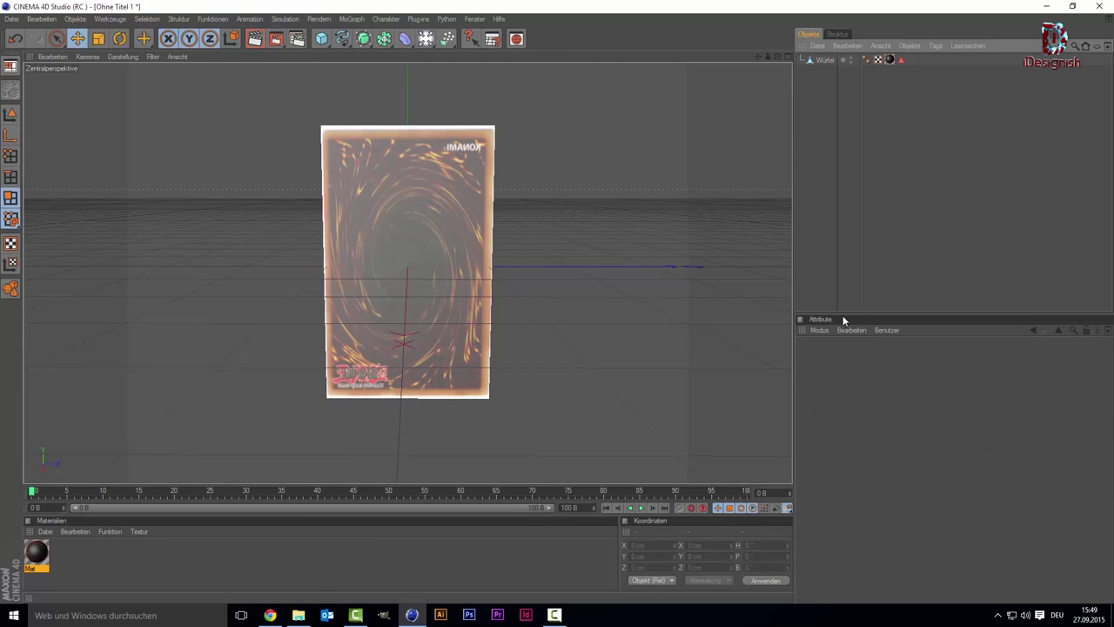
# - Refine the mapping to Offset U -2% and Length U -107%, then check the fit
pyautogui.click(446, 334)
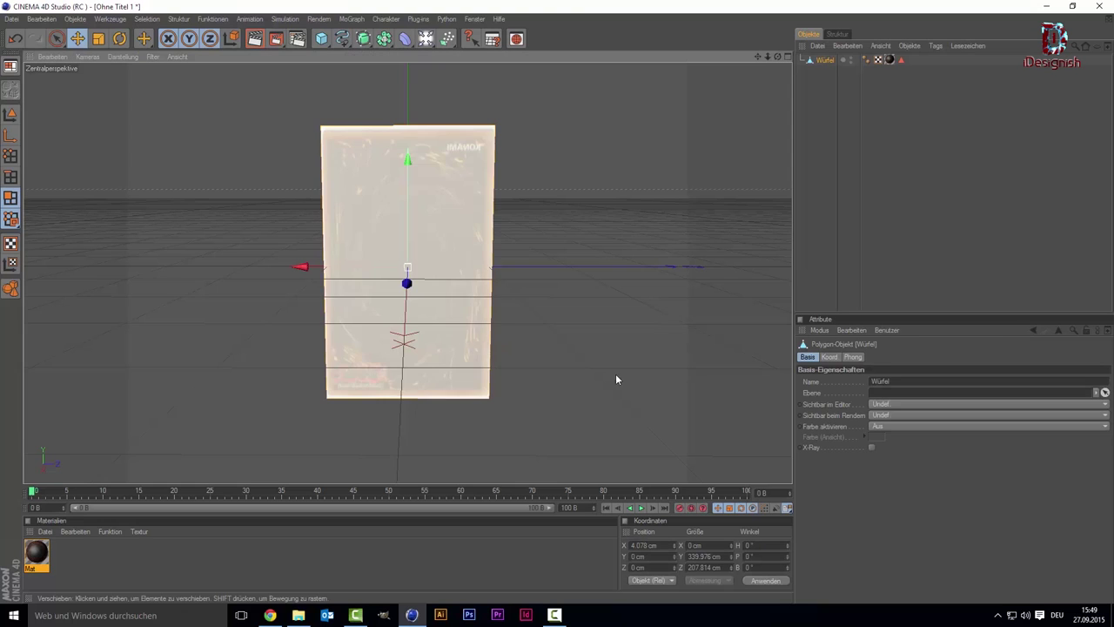
pyautogui.click(889, 61)
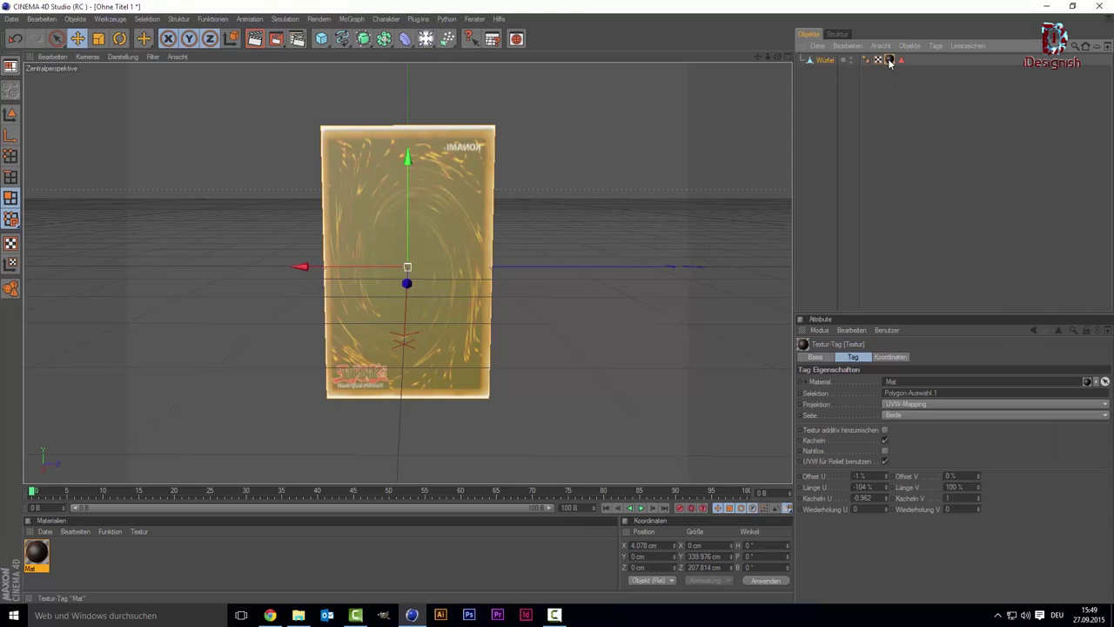
pyautogui.click(885, 487)
pyautogui.click(885, 489)
pyautogui.click(885, 489)
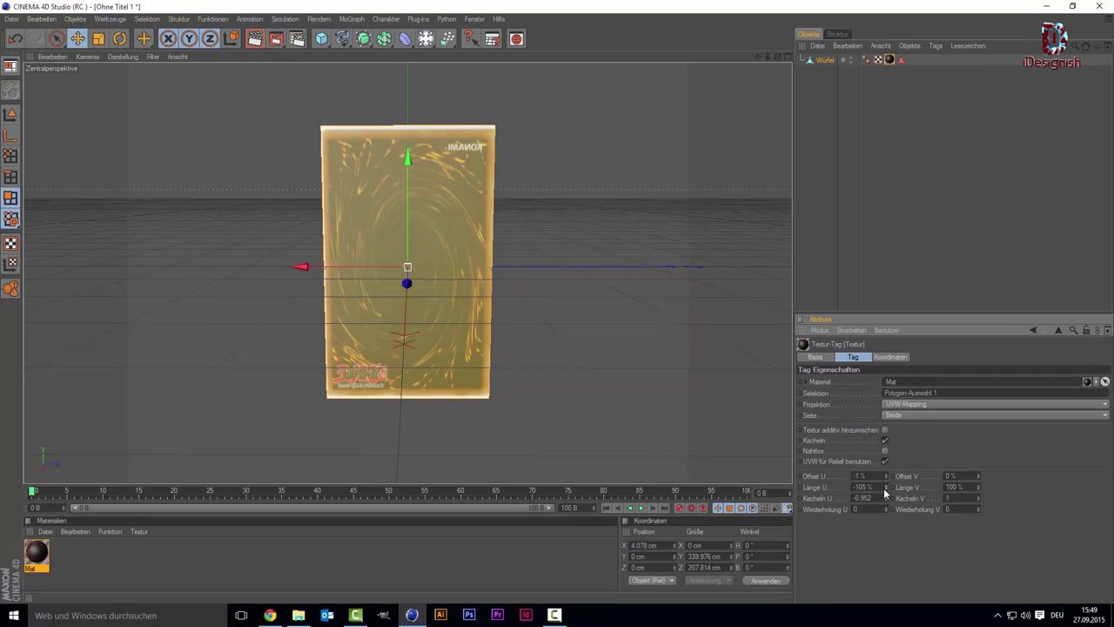
pyautogui.click(886, 476)
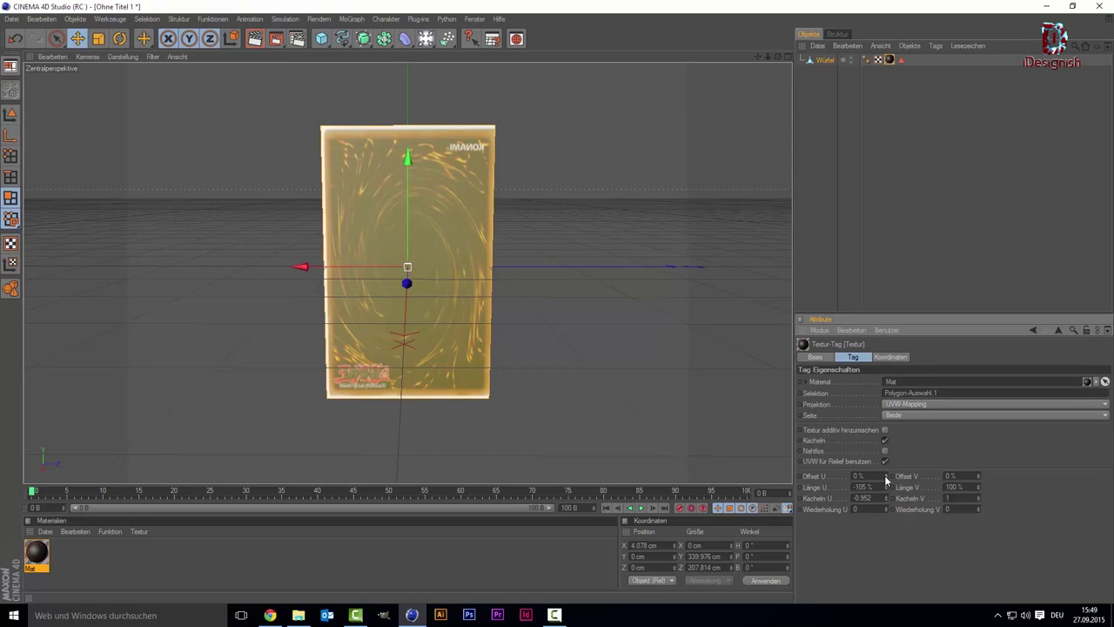
pyautogui.click(885, 478)
pyautogui.click(886, 478)
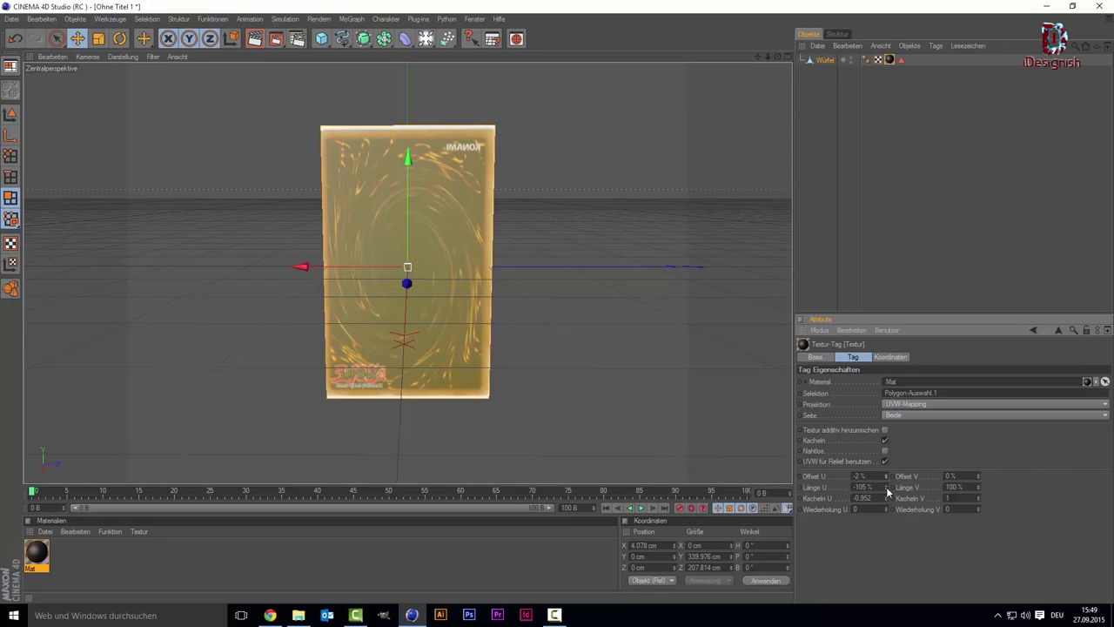
pyautogui.click(887, 484)
pyautogui.click(887, 485)
pyautogui.click(887, 485)
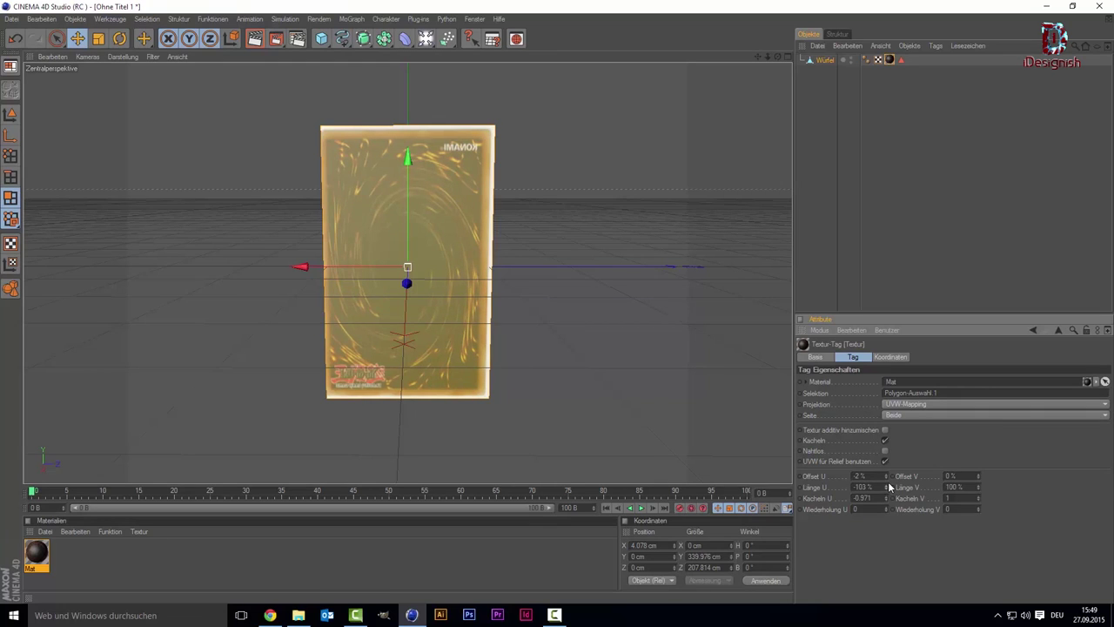
pyautogui.click(887, 485)
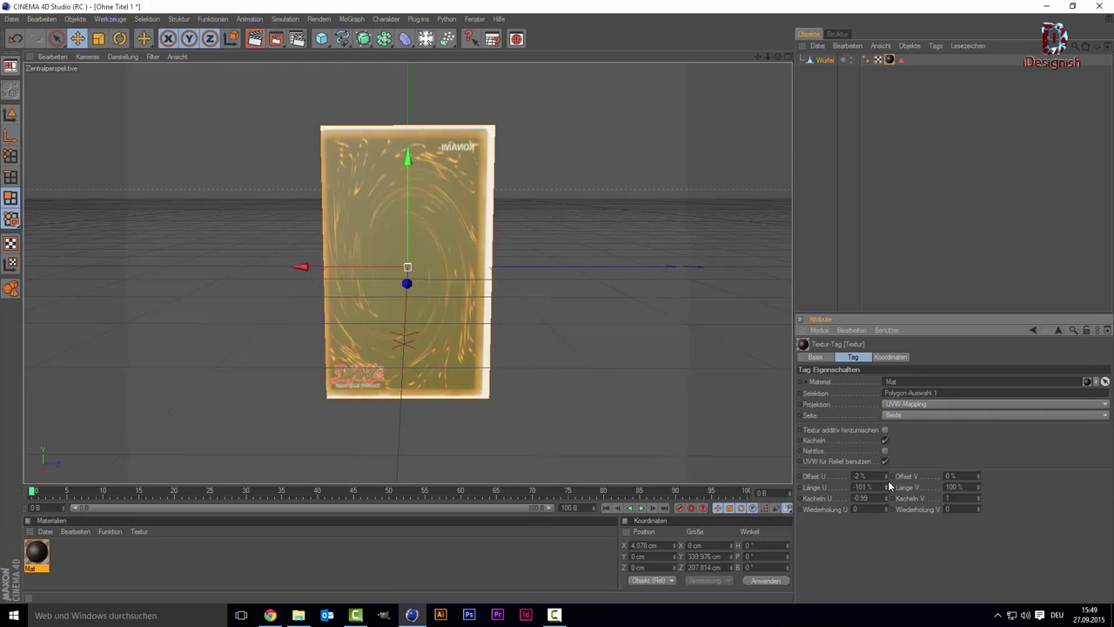
pyautogui.click(888, 485)
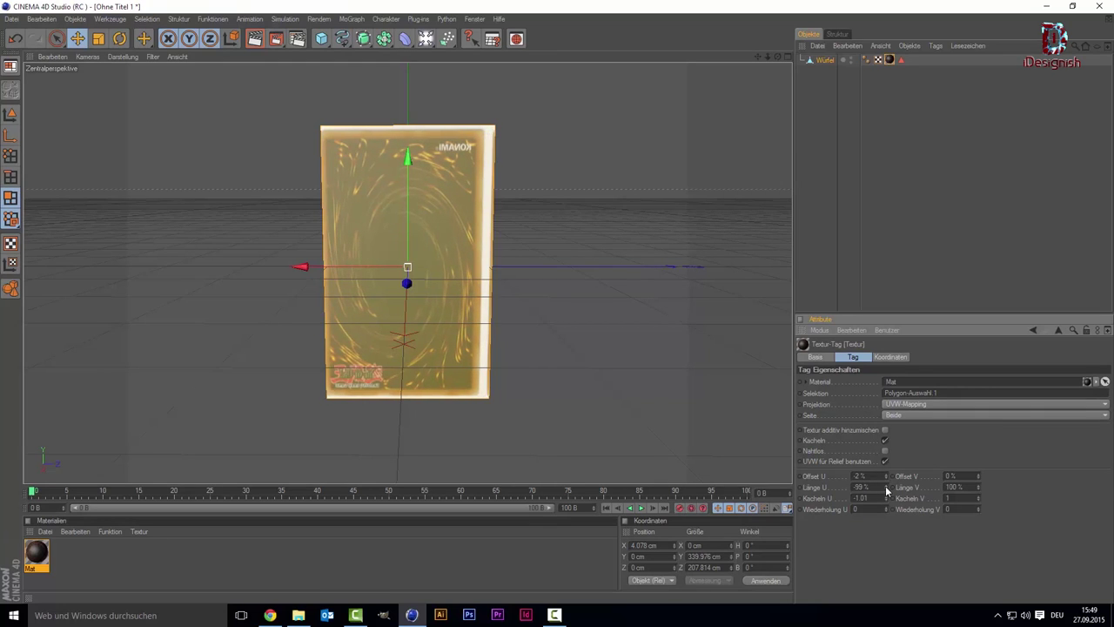
pyautogui.click(887, 495)
pyautogui.click(887, 495)
pyautogui.click(886, 495)
pyautogui.click(887, 495)
pyautogui.click(887, 495)
pyautogui.click(887, 495)
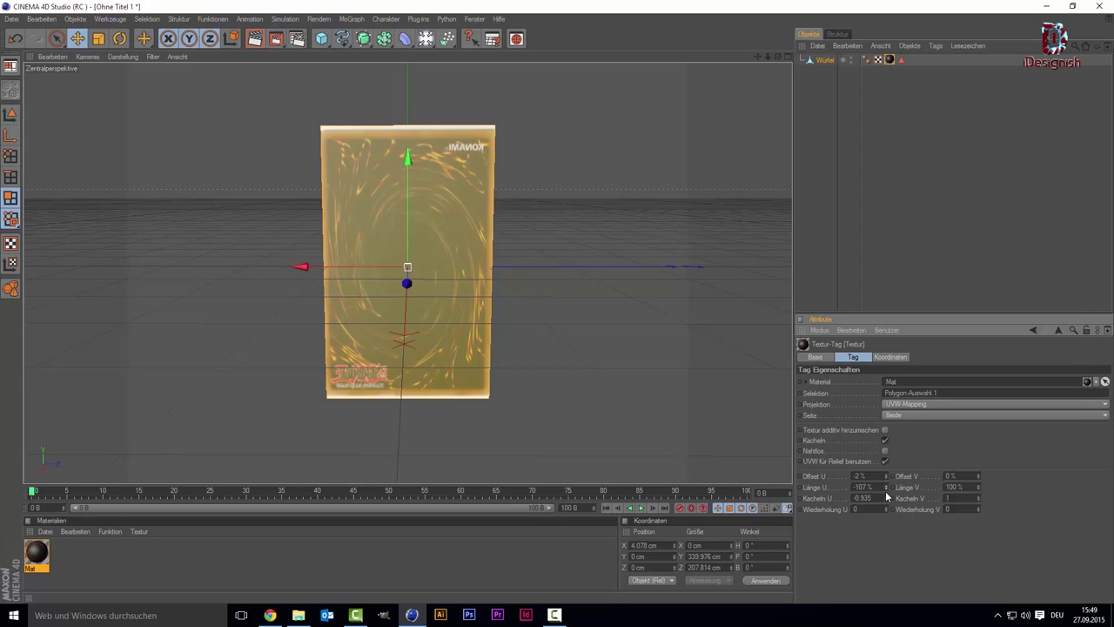
pyautogui.click(868, 169)
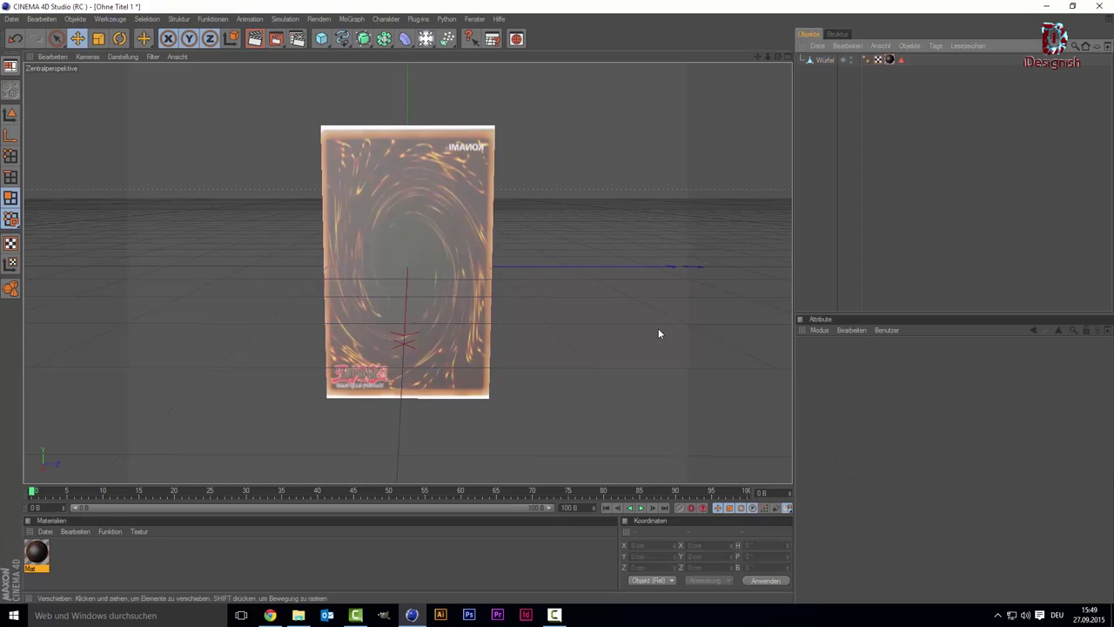
# - Set the texture's Offset V to -2% and Length V to 104%, keeping Length U at -107%
pyautogui.click(413, 298)
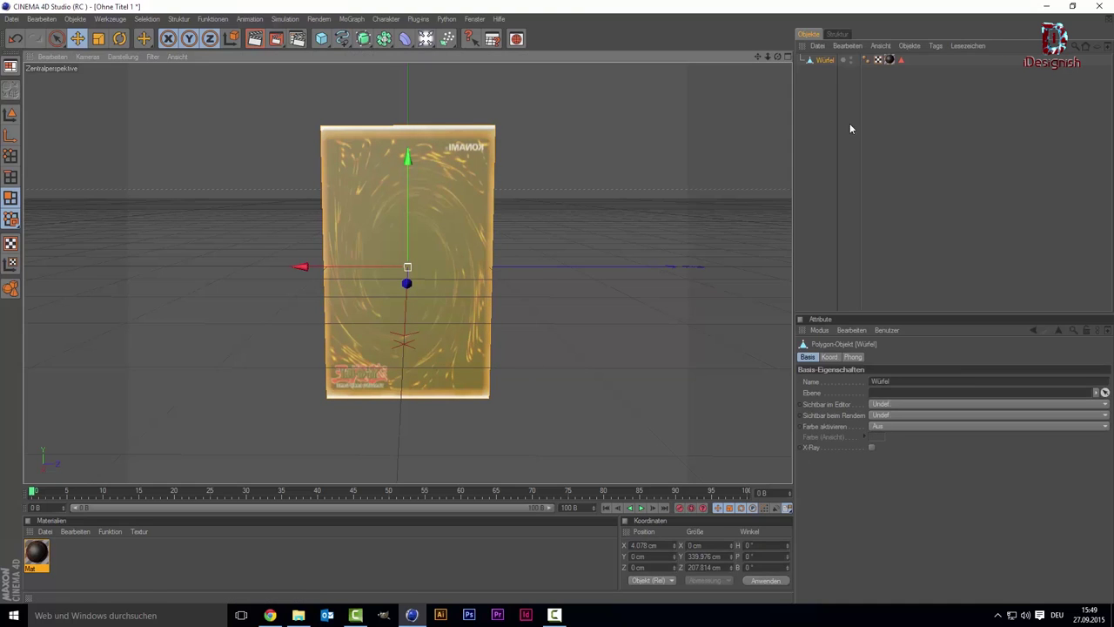
pyautogui.click(886, 61)
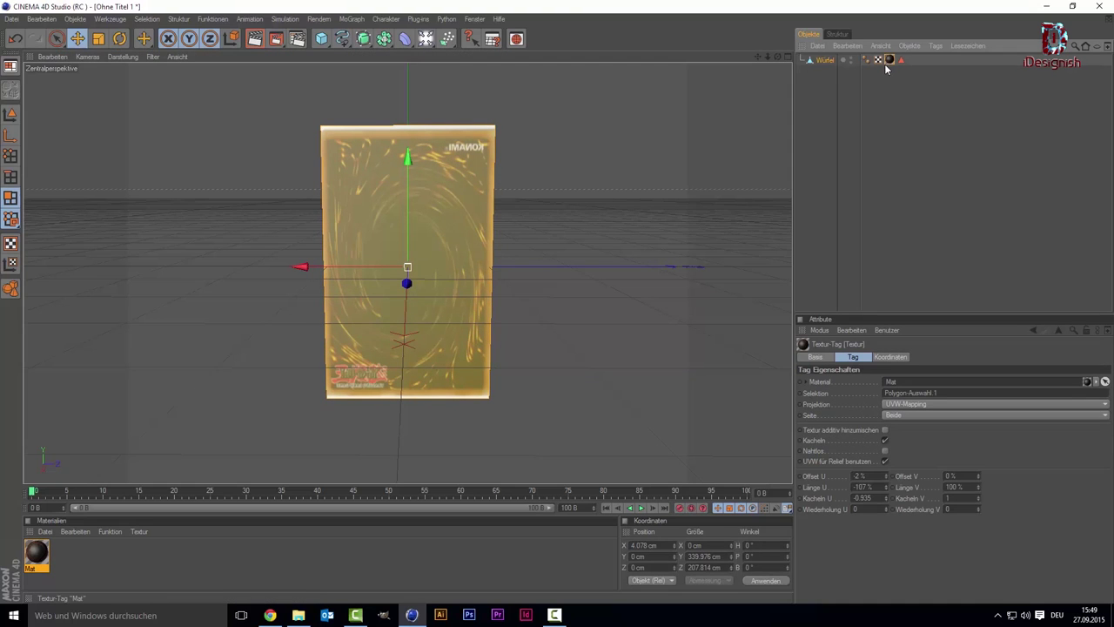
pyautogui.click(886, 475)
pyautogui.click(887, 486)
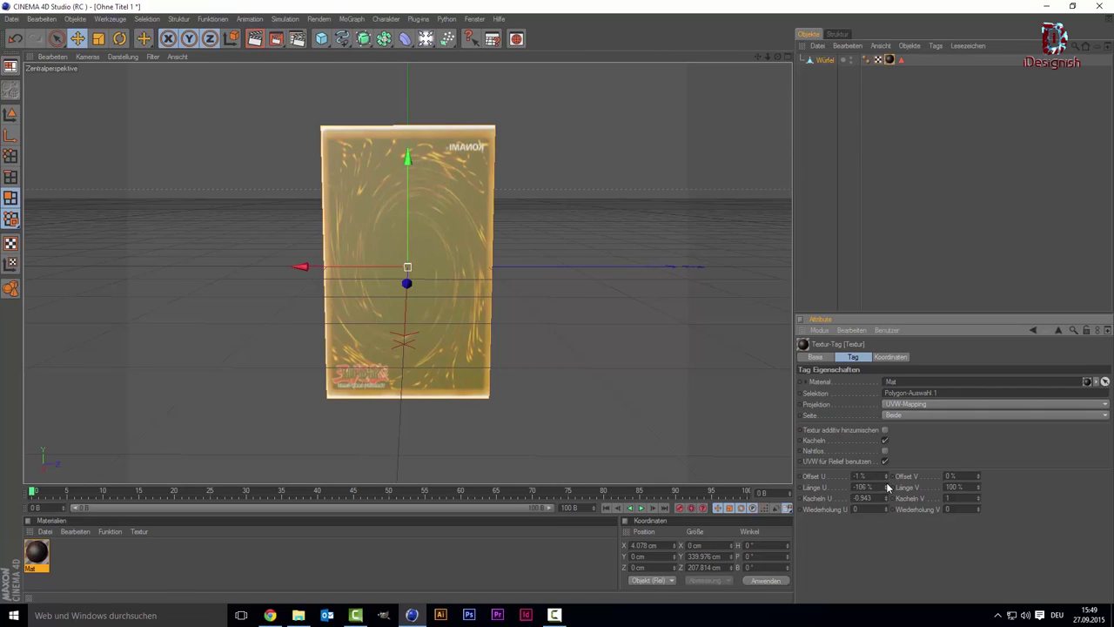
pyautogui.hotkey('ctrl', 'z')
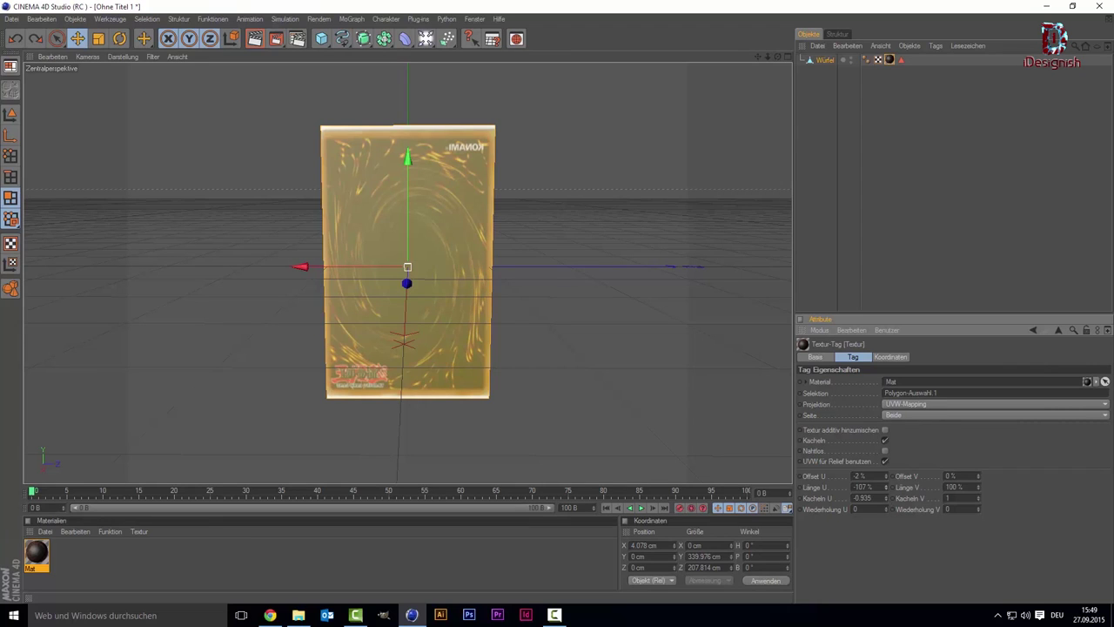
pyautogui.click(980, 474)
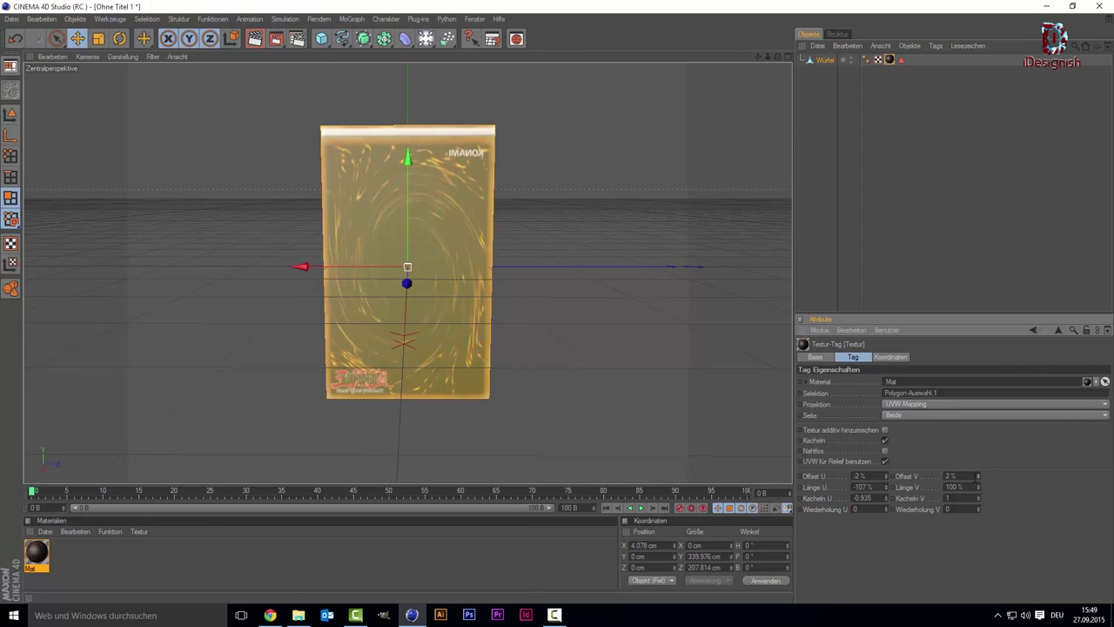
pyautogui.click(978, 480)
pyautogui.click(978, 479)
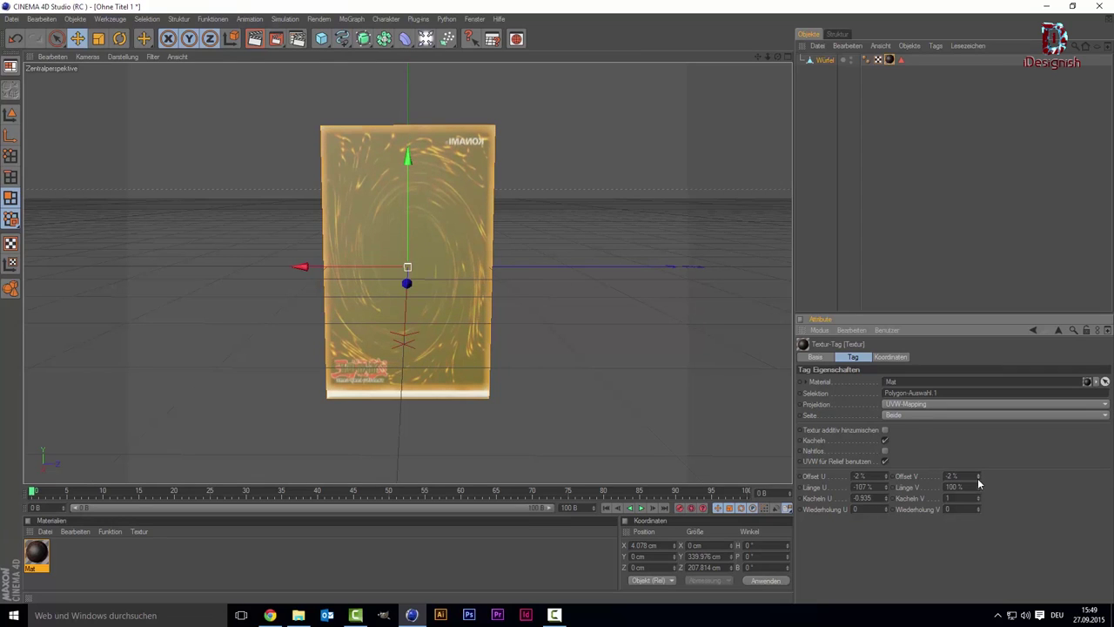
pyautogui.click(978, 485)
pyautogui.click(978, 486)
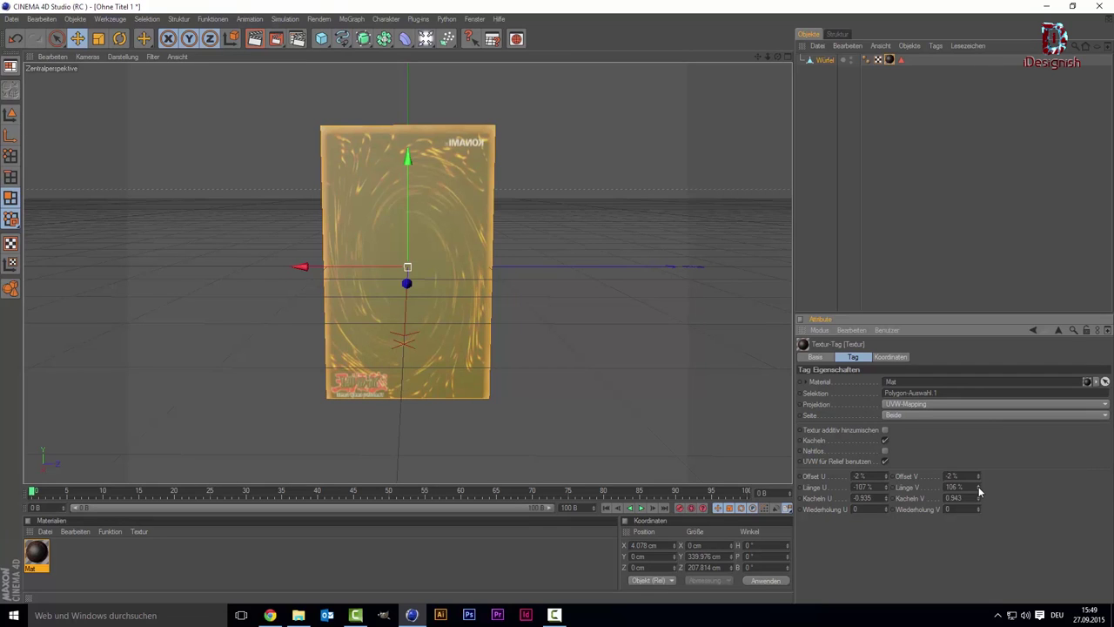
pyautogui.hotkey('ctrl', 'z')
pyautogui.hotkey('ctrl', 'z')
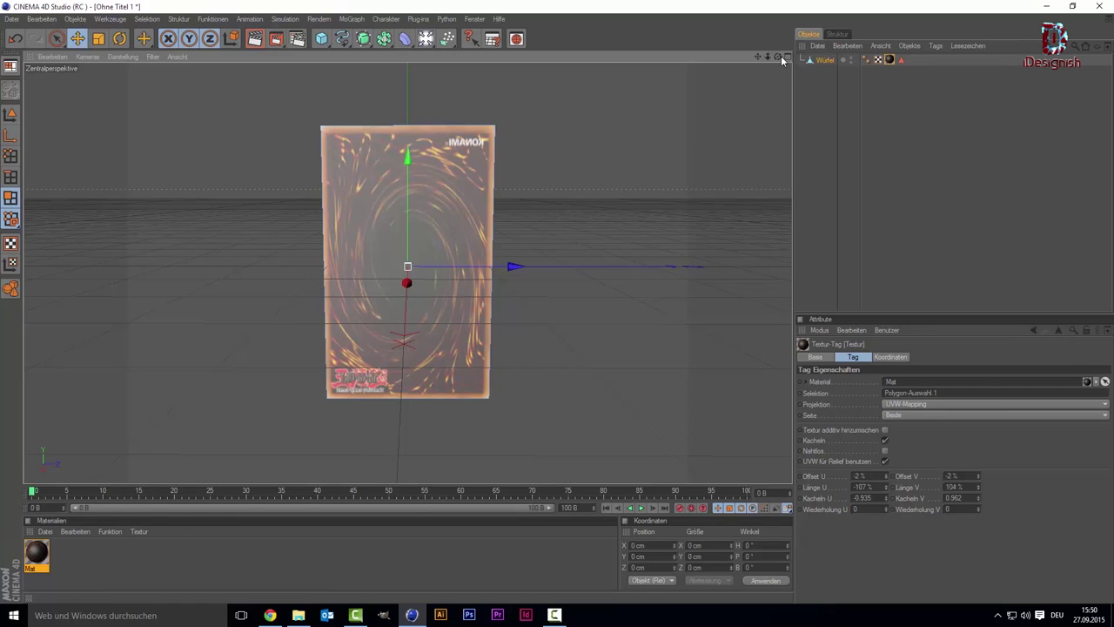
# - Create Mat.1 with Wiedergeburt.JPG as colour texture and apply it to the card box
pyautogui.moveTo(779, 56); pyautogui.dragTo(779, 56)
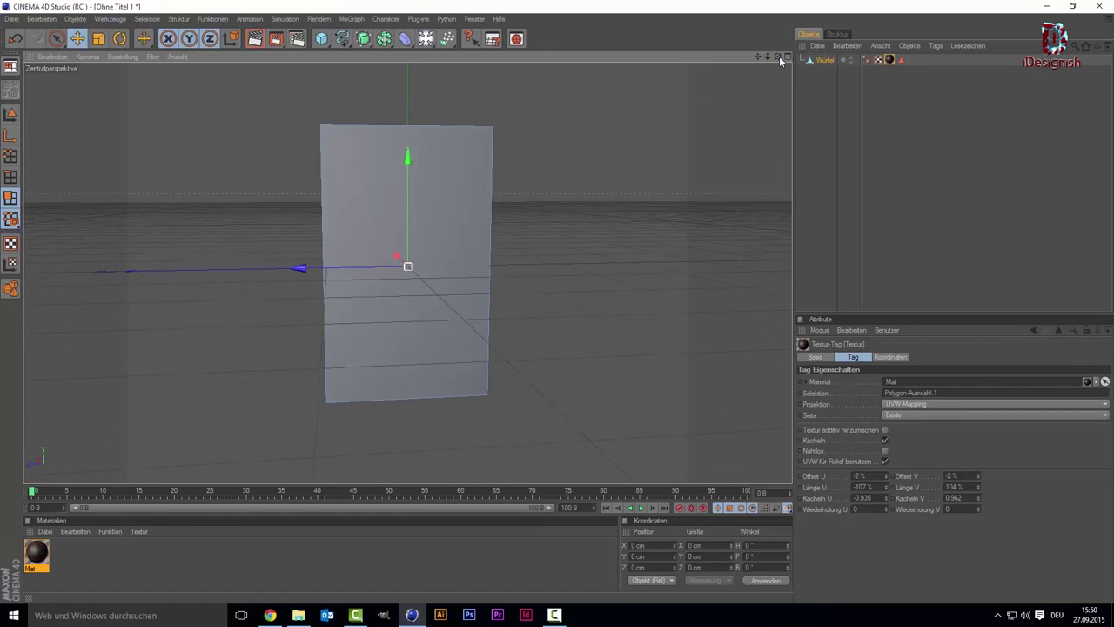
pyautogui.click(361, 230)
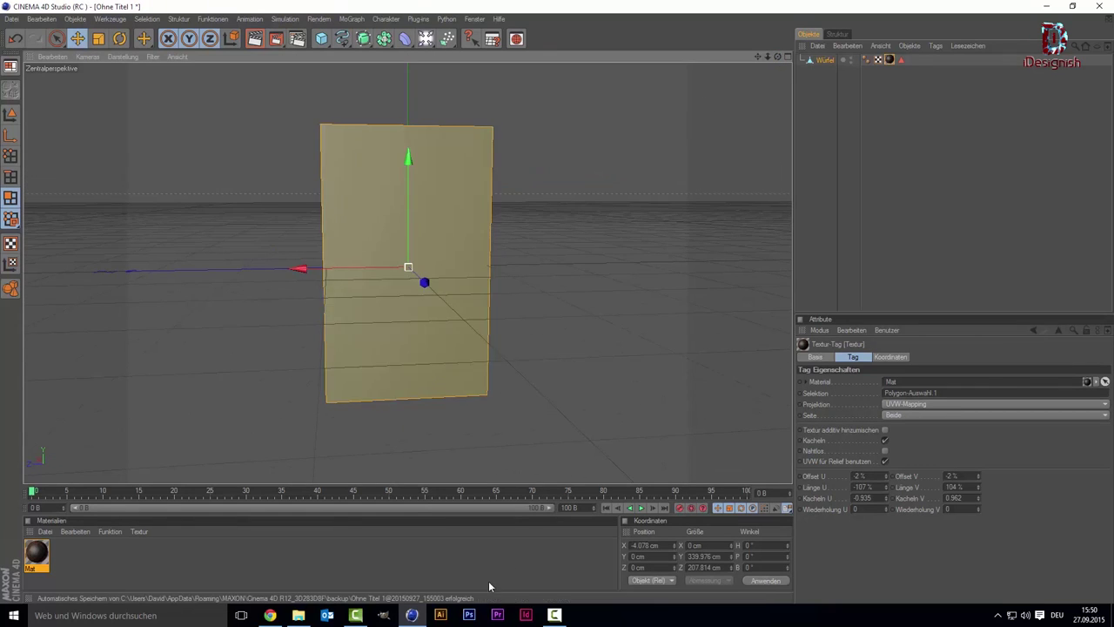
pyautogui.doubleClick(130, 561)
pyautogui.doubleClick(33, 557)
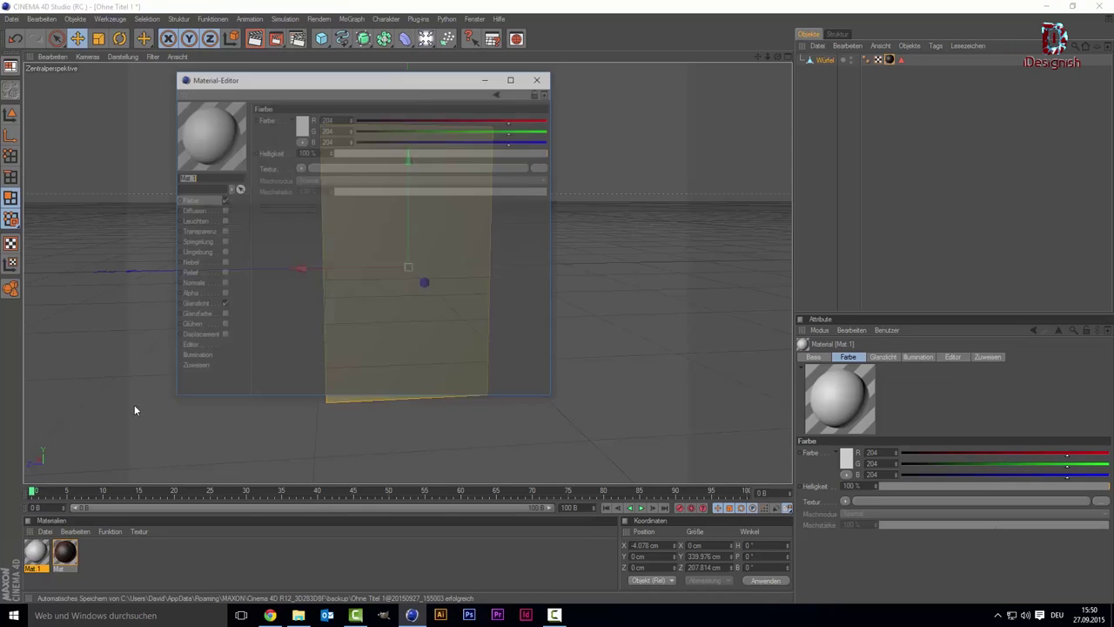
pyautogui.click(304, 167)
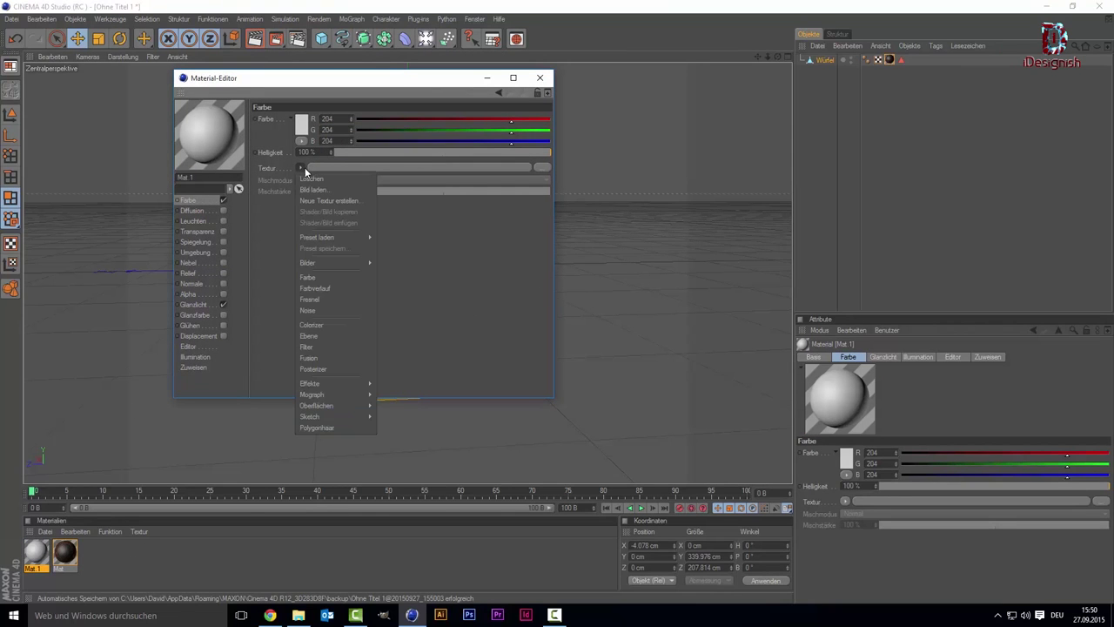
pyautogui.click(309, 190)
pyautogui.scroll(-5, 388, 238)
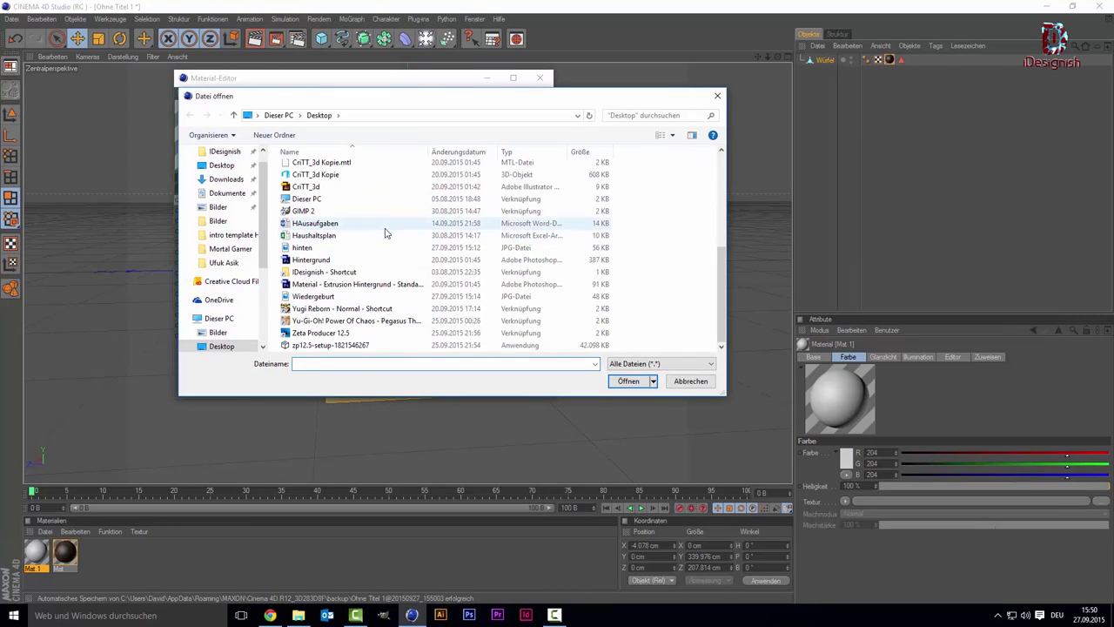
pyautogui.doubleClick(366, 300)
pyautogui.click(619, 345)
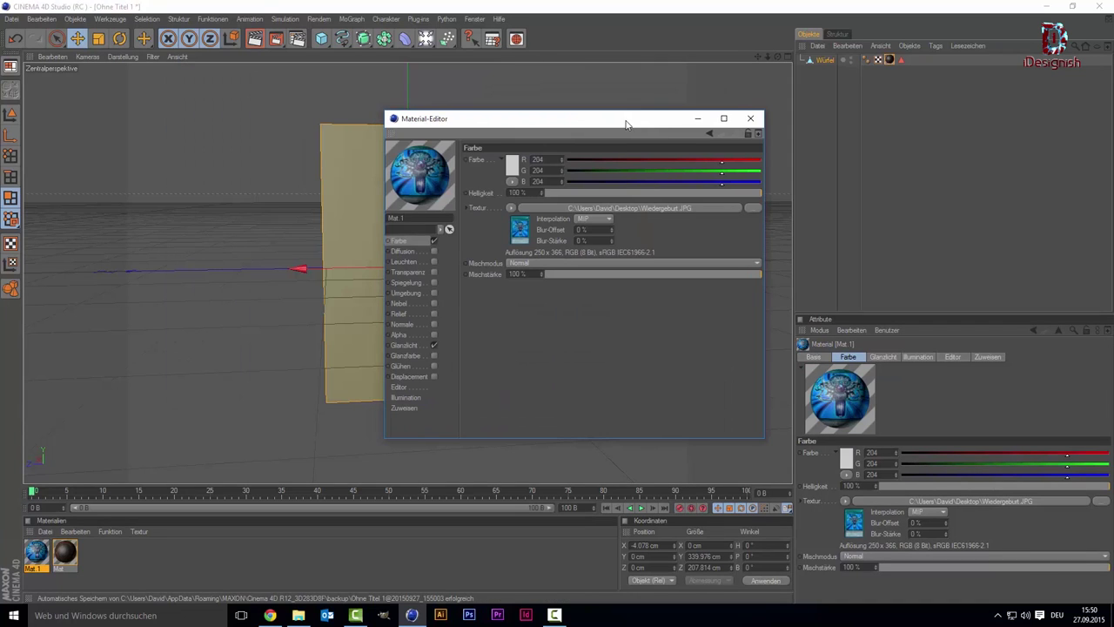
pyautogui.click(751, 118)
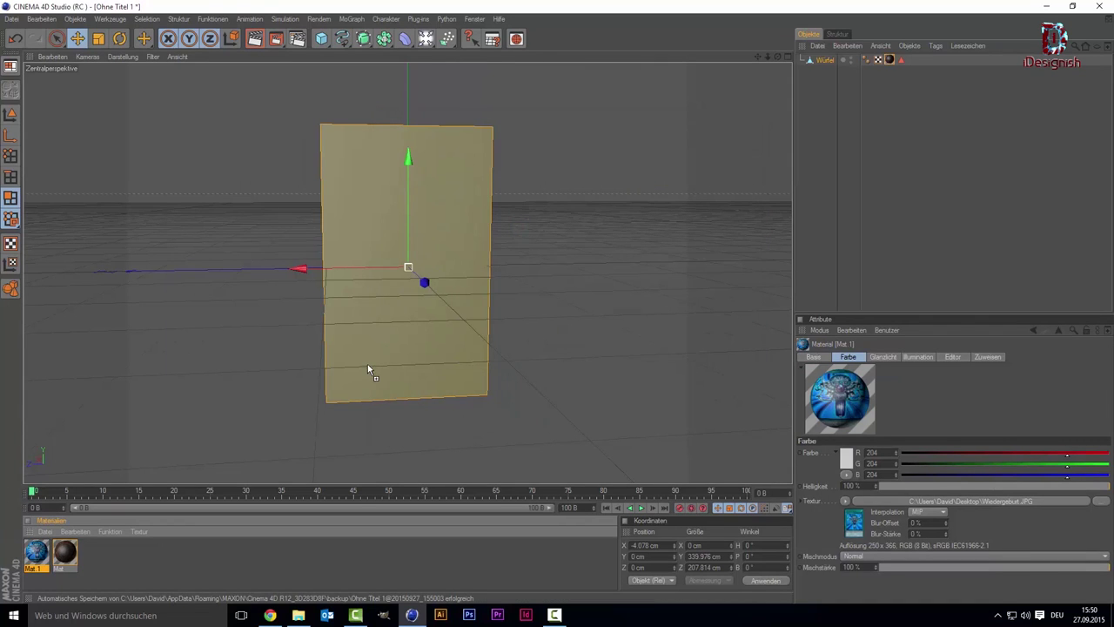
pyautogui.moveTo(33, 555); pyautogui.dragTo(367, 364)
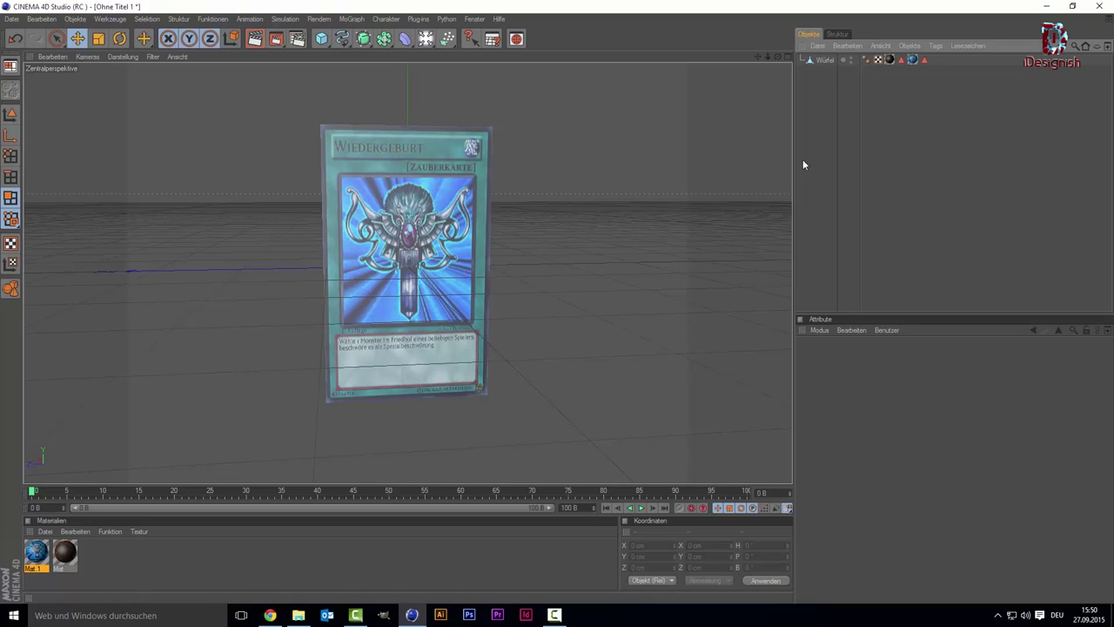
# - Select the Würfel card and open the LightTent.c4d studio preset from the Content Browser
pyautogui.click(825, 63)
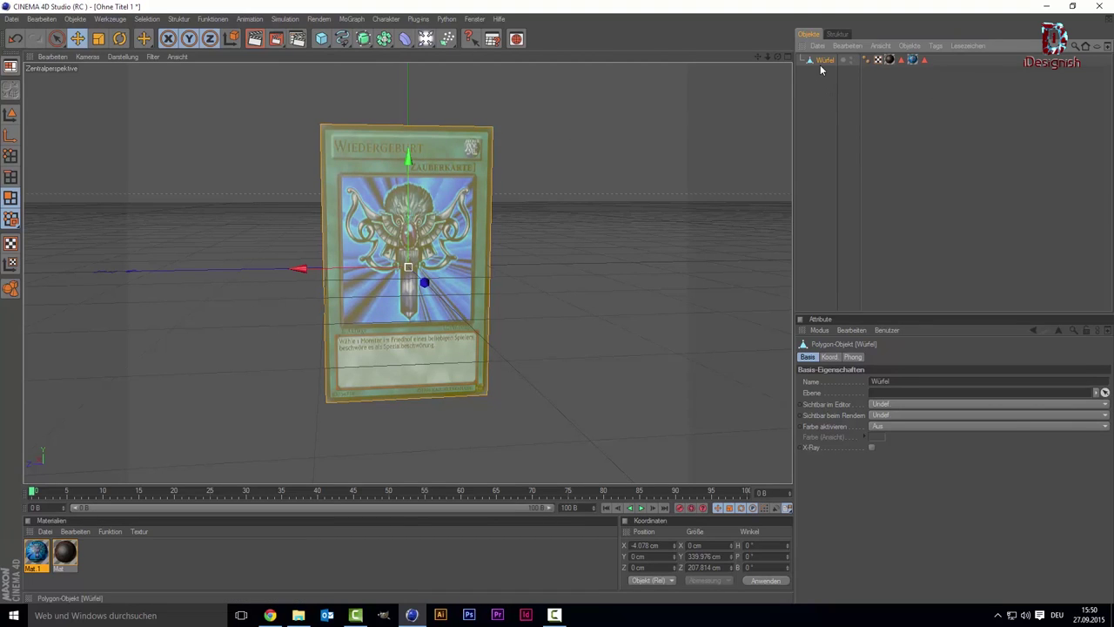
pyautogui.click(516, 38)
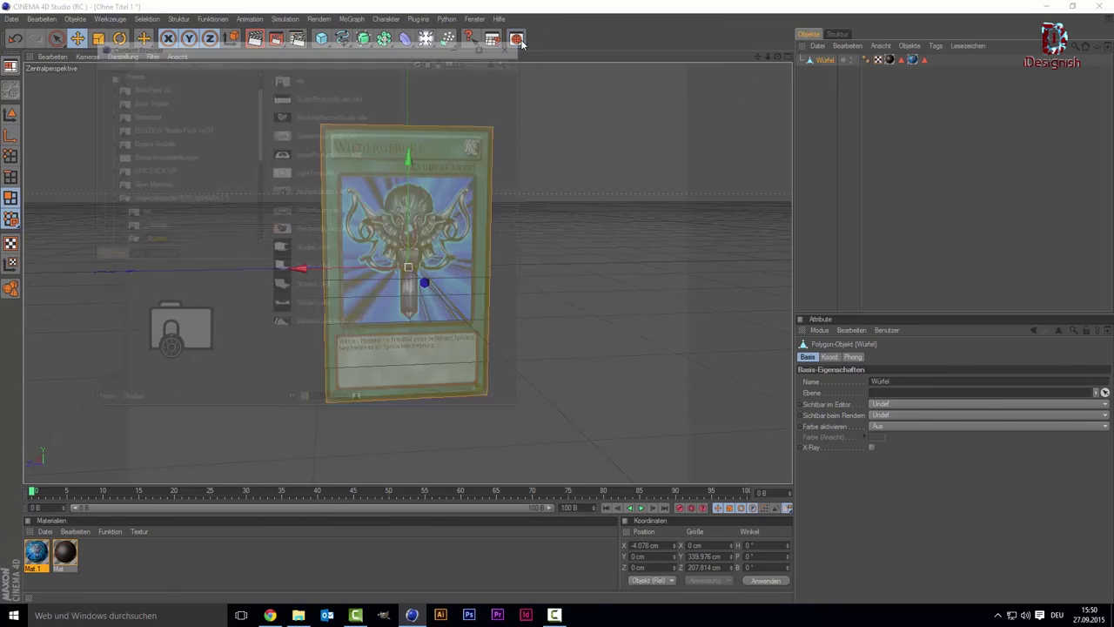
pyautogui.click(351, 325)
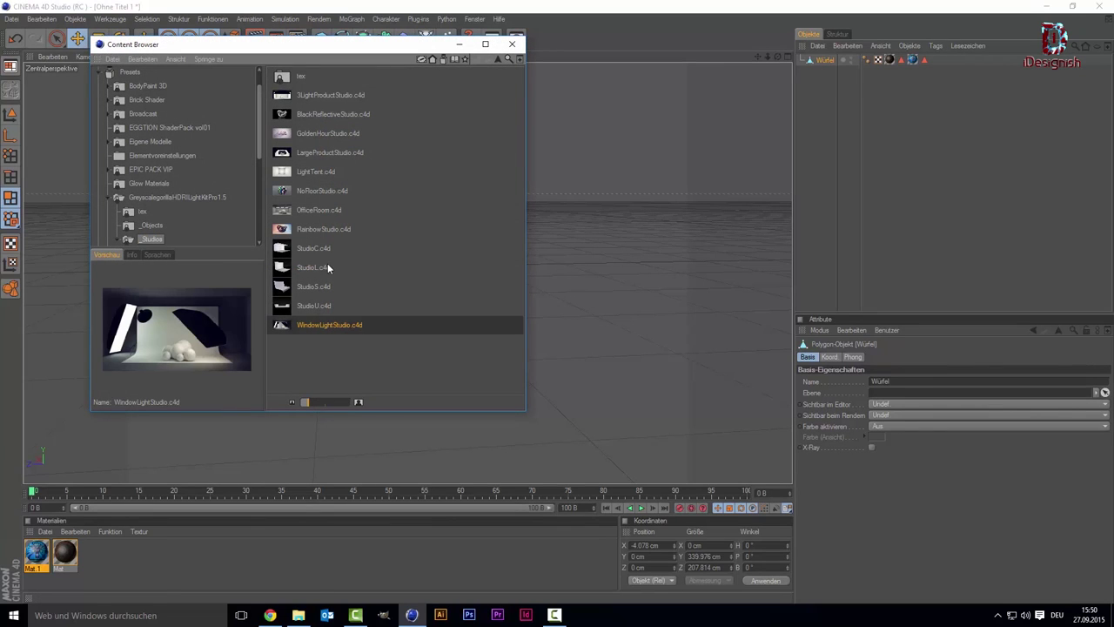
pyautogui.click(332, 172)
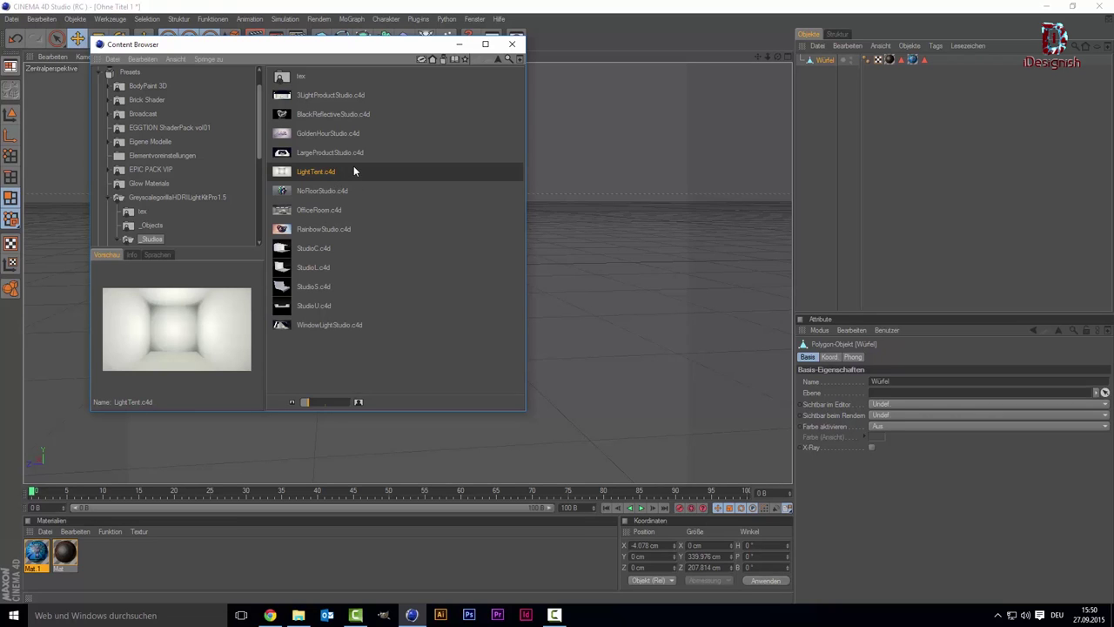
pyautogui.doubleClick(355, 172)
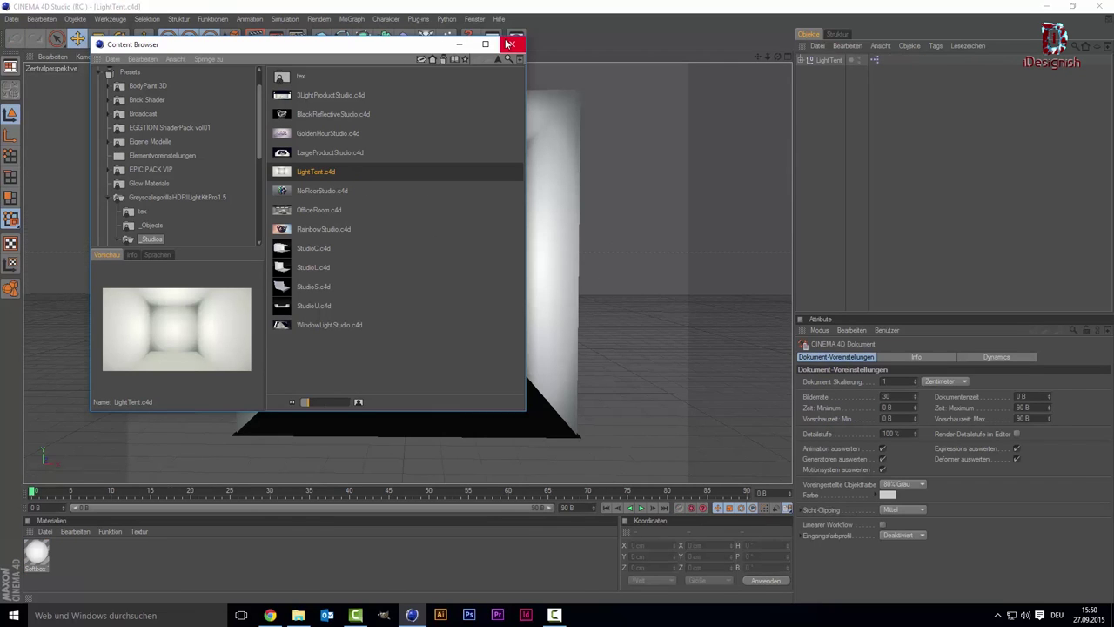
pyautogui.click(511, 44)
# - Paste the card into the light tent and raise it off the floor
pyautogui.hotkey('ctrl', 'v')
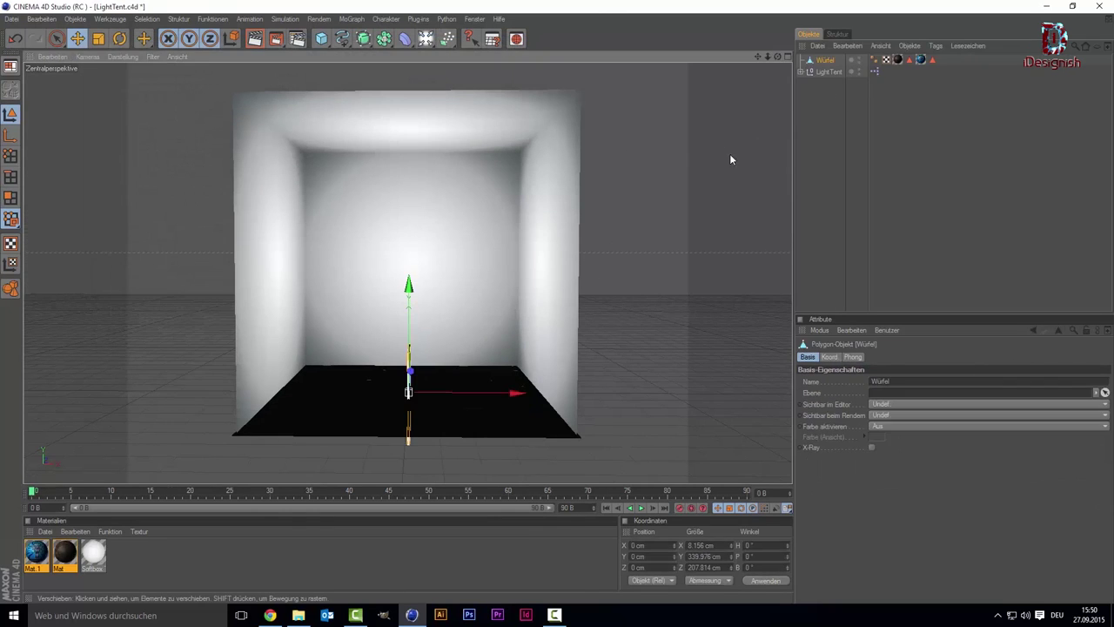
pyautogui.moveTo(401, 320); pyautogui.dragTo(401, 311)
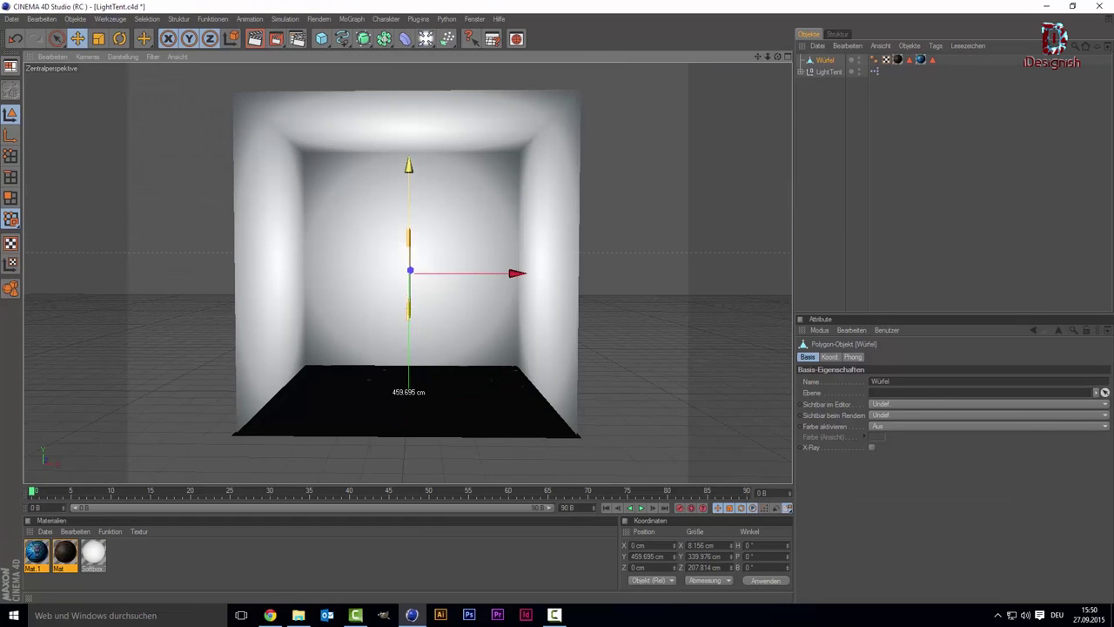
pyautogui.scroll(2, 401, 311)
pyautogui.scroll(2, 401, 310)
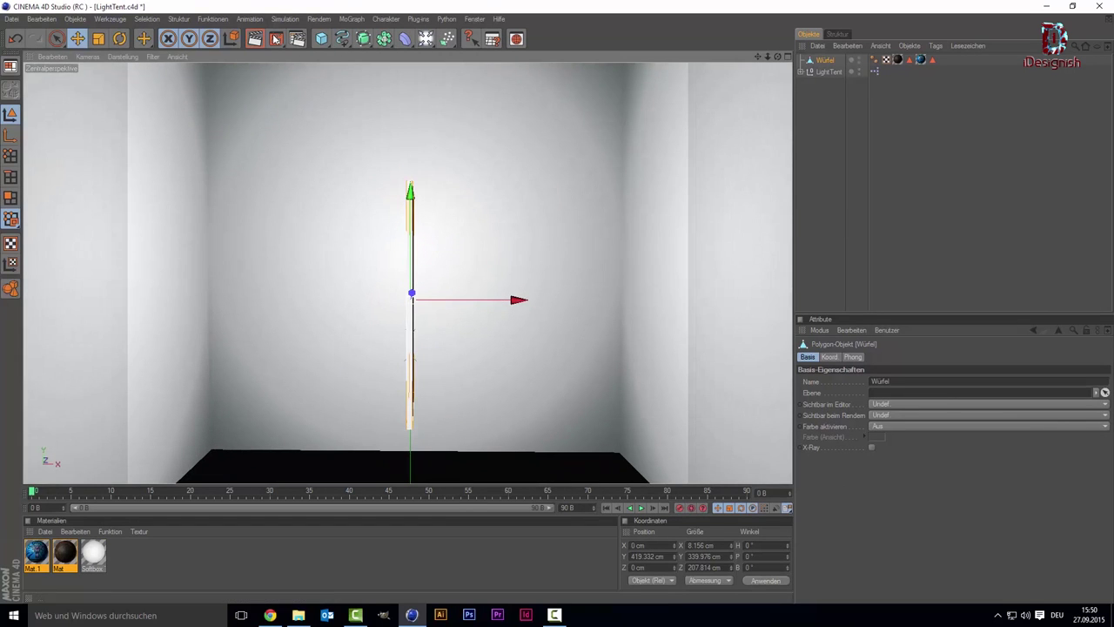
# - Tilt the card to H -246.587°, P -12.28°, B 34.714° and lift it higher in the tent
pyautogui.click(122, 41)
pyautogui.moveTo(435, 305)
pyautogui.mouseDown()
pyautogui.moveTo(357, 312)
pyautogui.moveTo(426, 304)
pyautogui.moveTo(396, 277)
pyautogui.moveTo(409, 253)
pyautogui.mouseUp()
pyautogui.scroll(3, 416, 223)
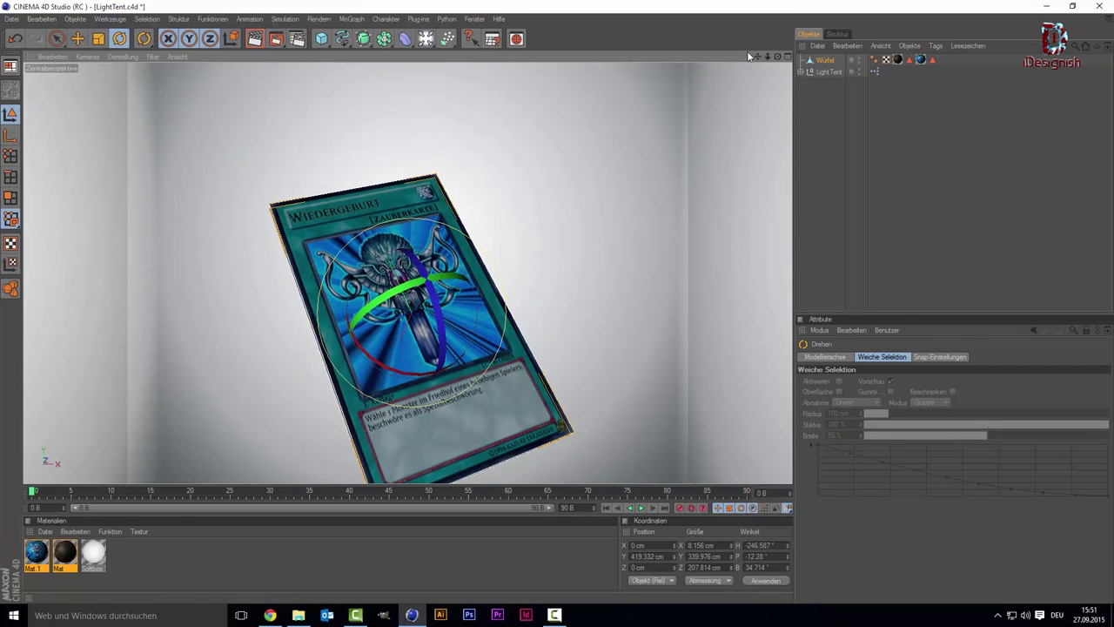
pyautogui.moveTo(757, 57)
pyautogui.mouseDown()
pyautogui.moveTo(757, 28)
pyautogui.moveTo(757, 82)
pyautogui.mouseUp()
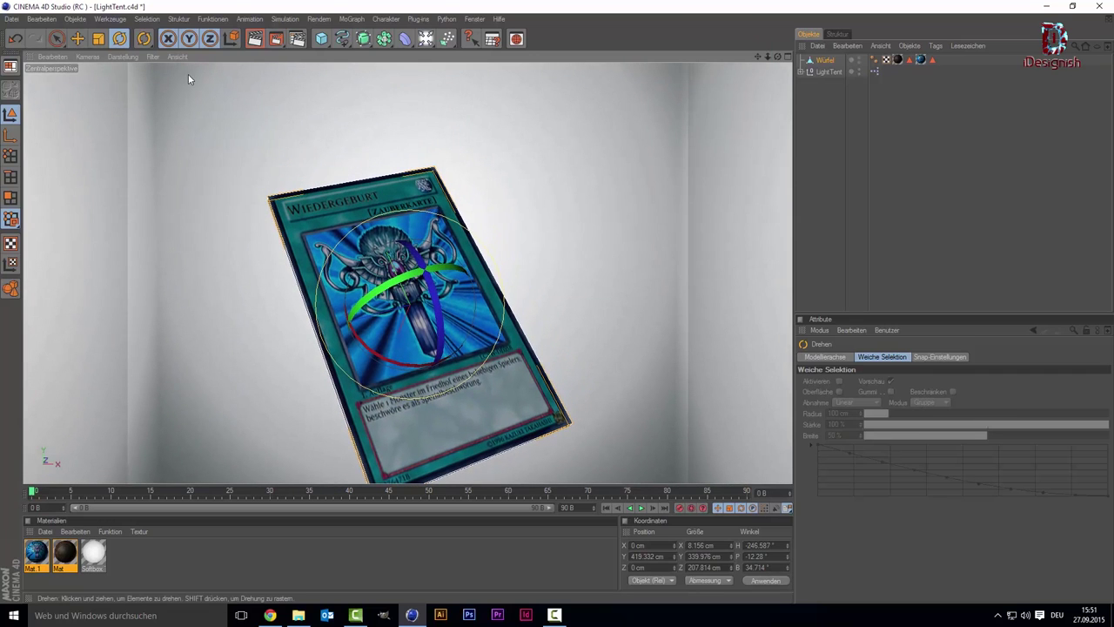
pyautogui.click(57, 40)
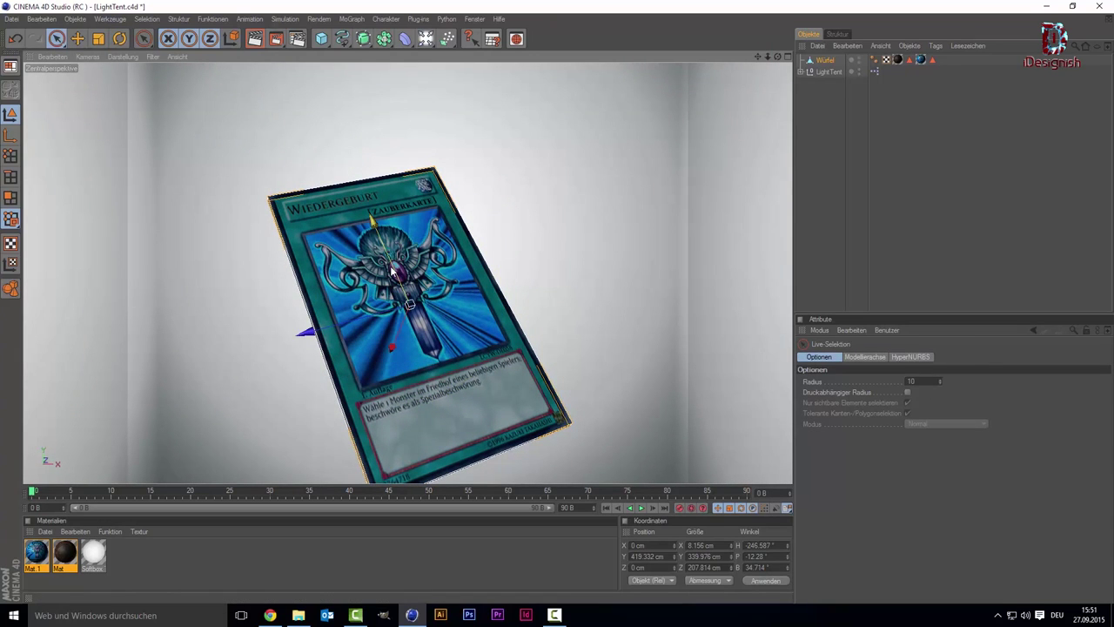
pyautogui.moveTo(386, 261); pyautogui.dragTo(370, 233)
pyautogui.moveTo(409, 305); pyautogui.dragTo(447, 252)
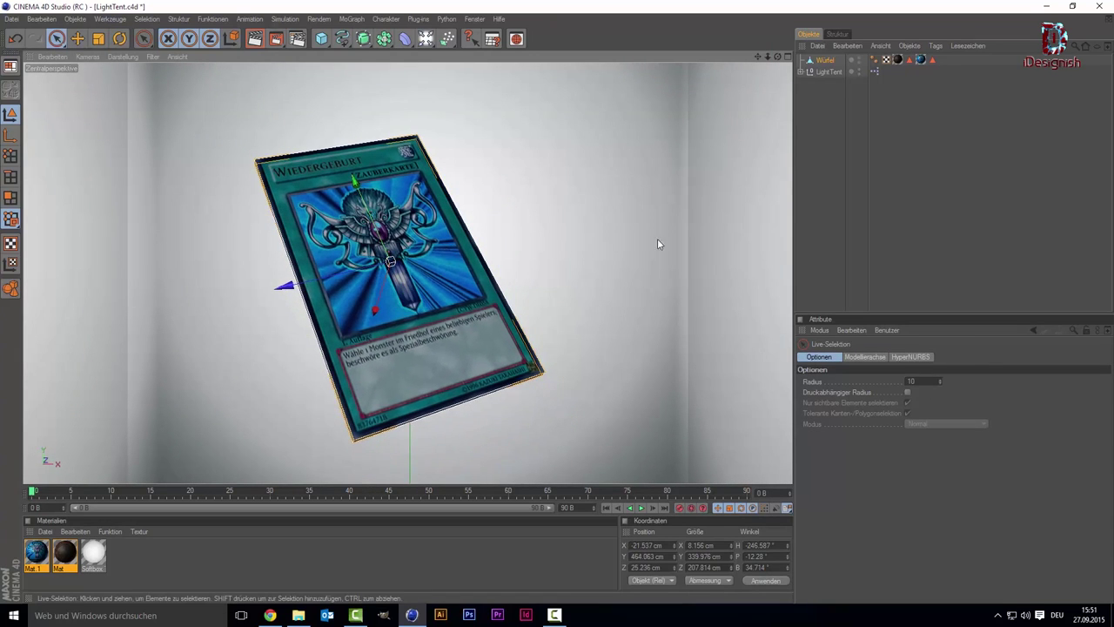
pyautogui.click(877, 200)
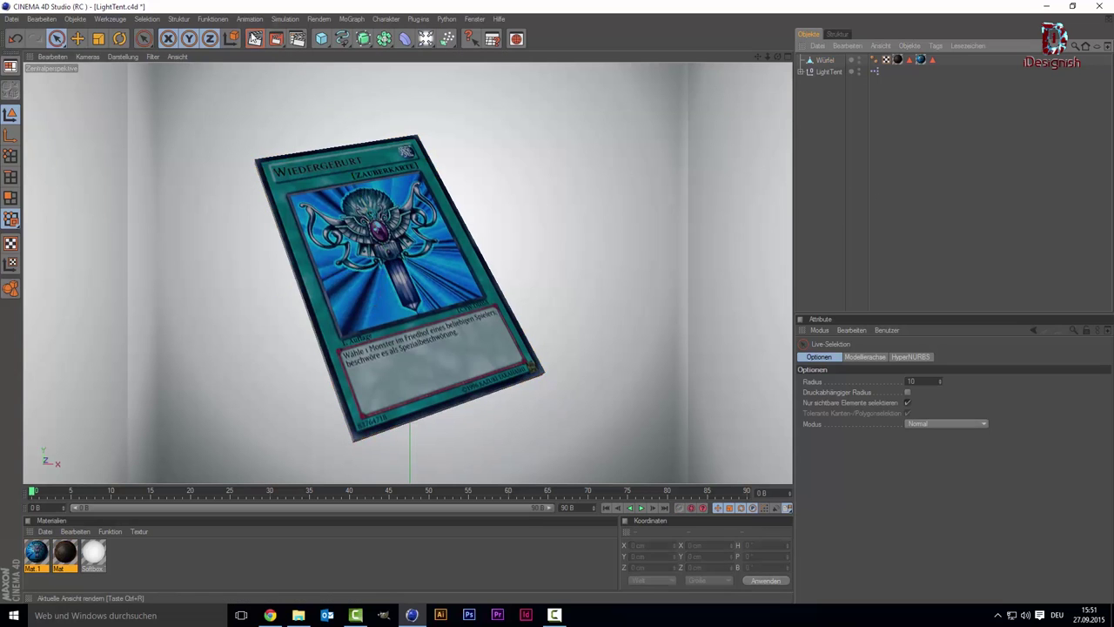
pyautogui.click(254, 38)
pyautogui.hotkey('ctrl', 'z')
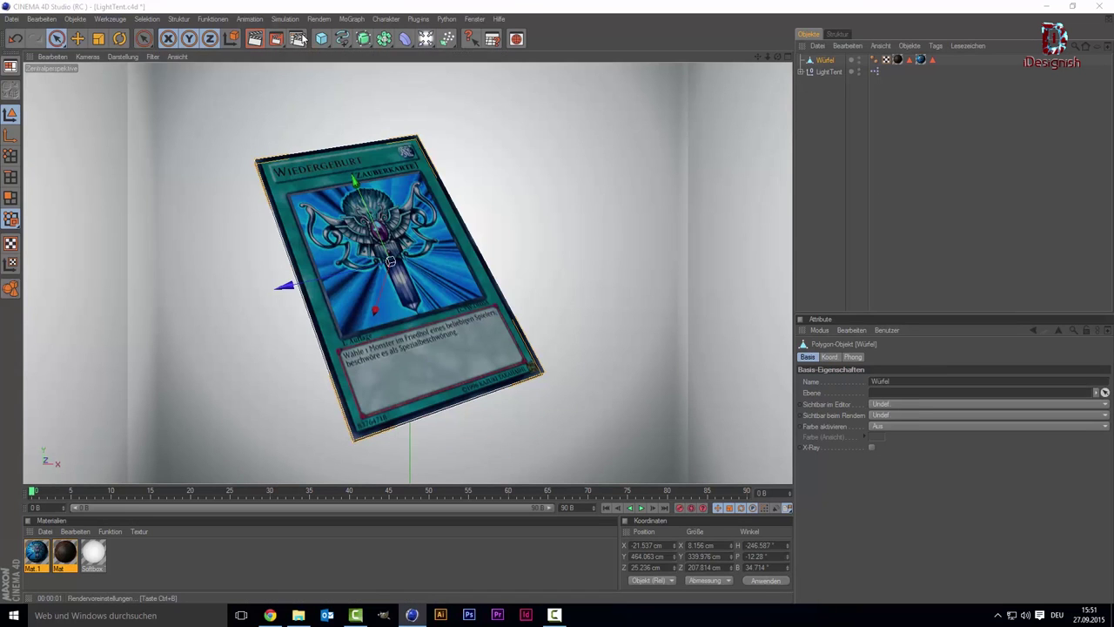
# - Choose a new GI mode under Global Illumination in Render Settings and render the view
pyautogui.click(298, 38)
pyautogui.click(145, 96)
pyautogui.click(278, 73)
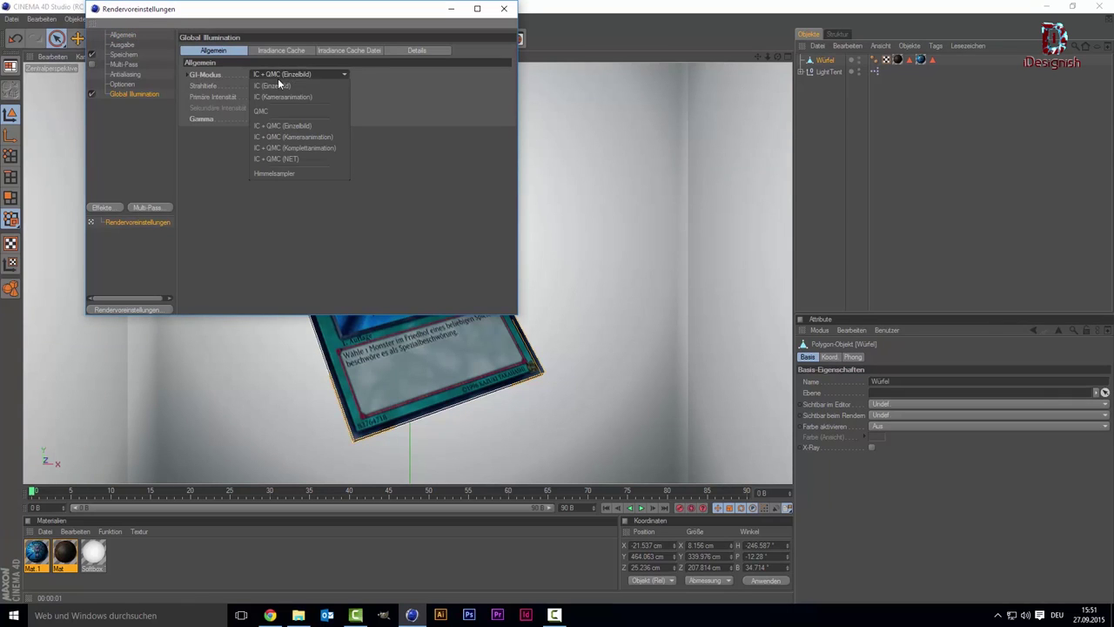
pyautogui.click(277, 92)
pyautogui.click(281, 50)
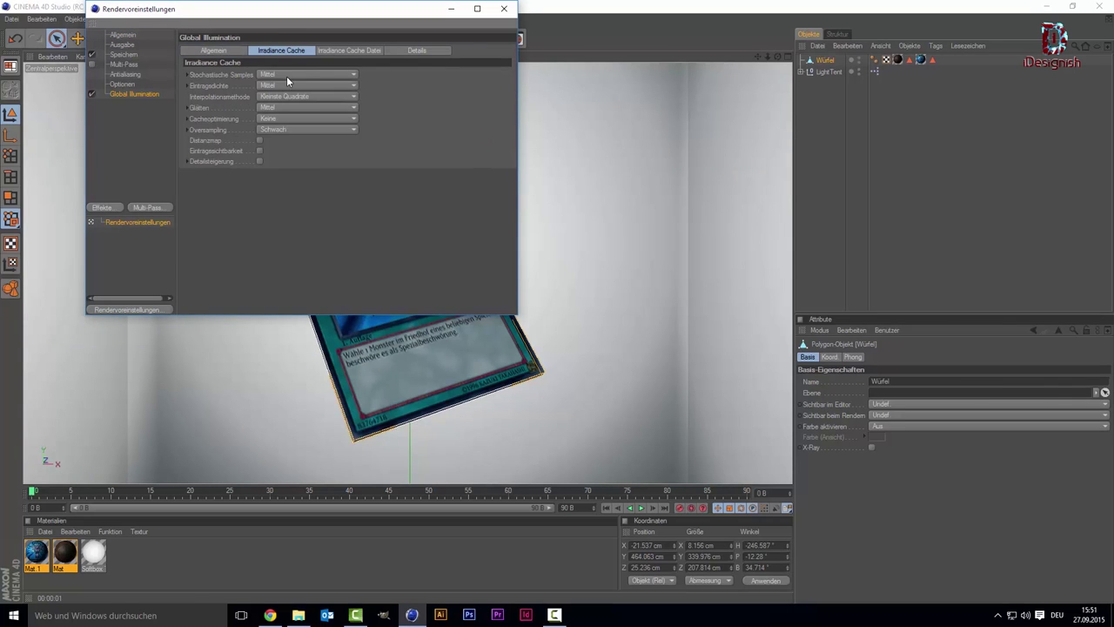
pyautogui.click(503, 9)
pyautogui.click(255, 38)
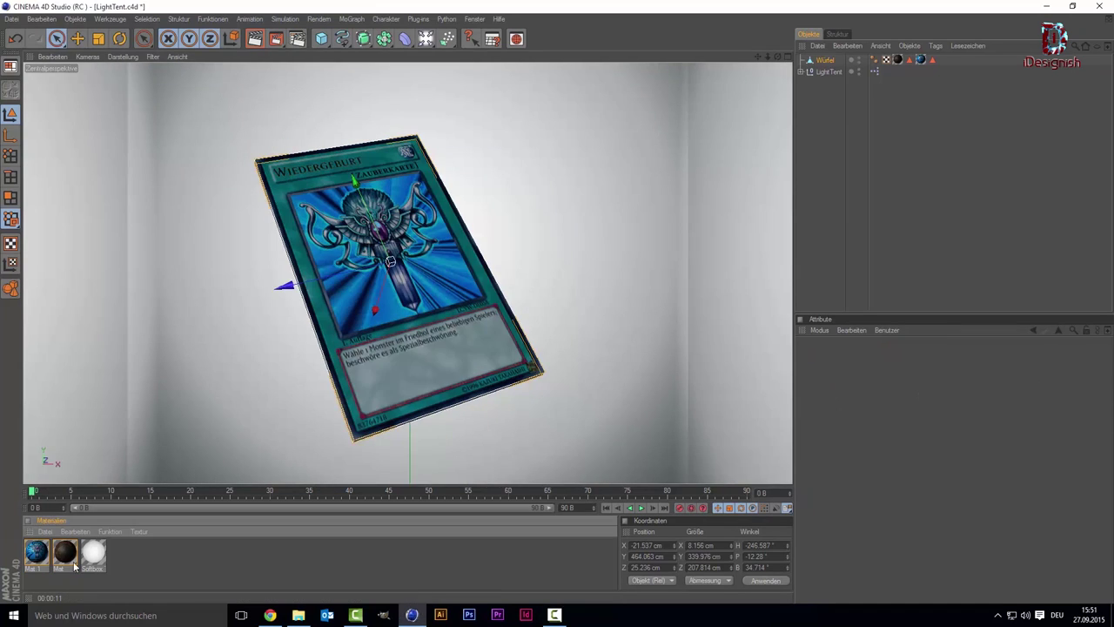
# - Enable Mat.1's Spiegelung channel with Wiedergeburt.JPG as its texture, then render the view
pyautogui.click(33, 558)
pyautogui.doubleClick(33, 558)
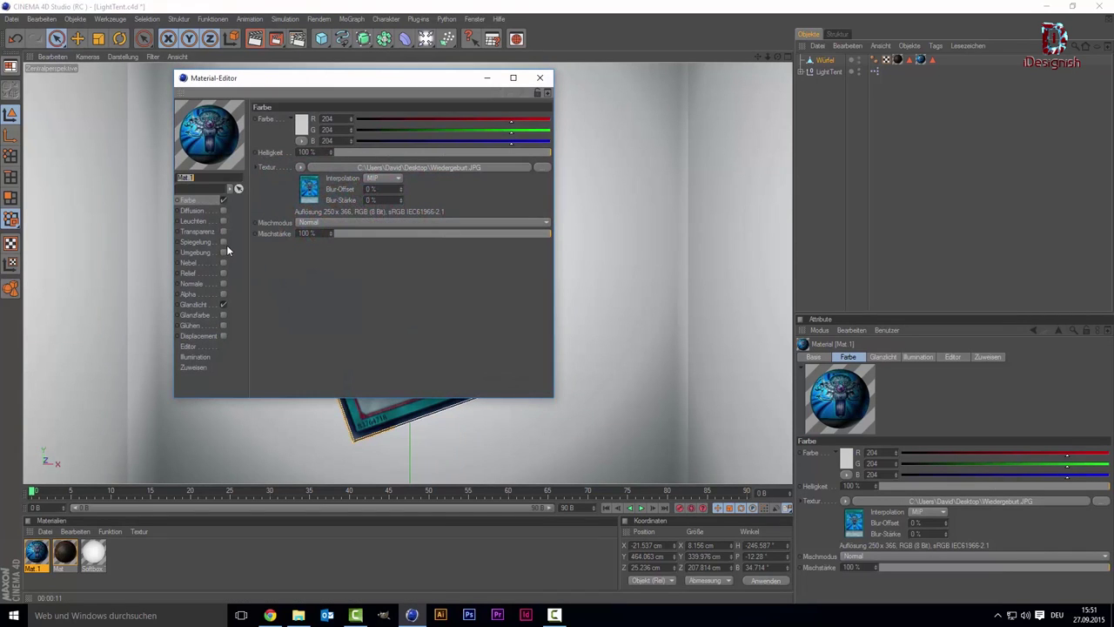
pyautogui.click(223, 242)
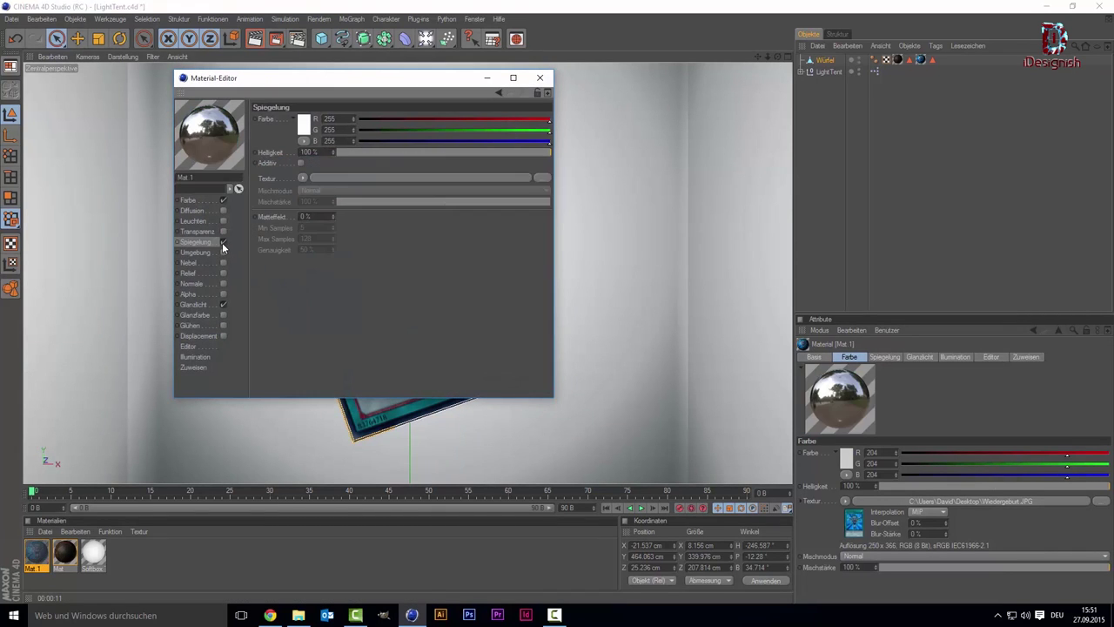
pyautogui.click(302, 179)
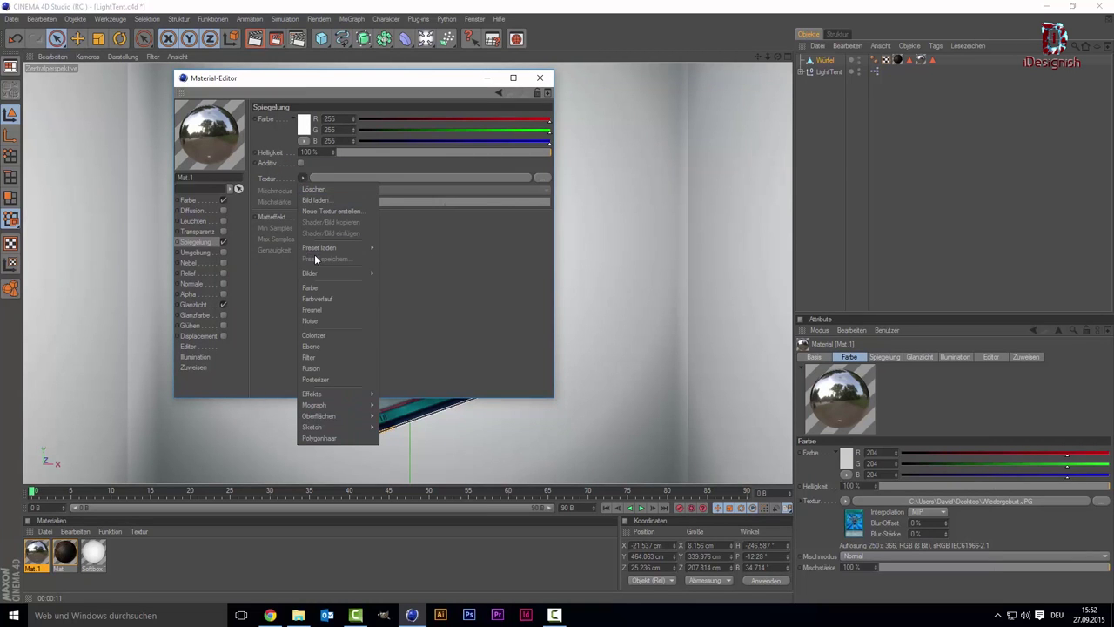
pyautogui.click(332, 200)
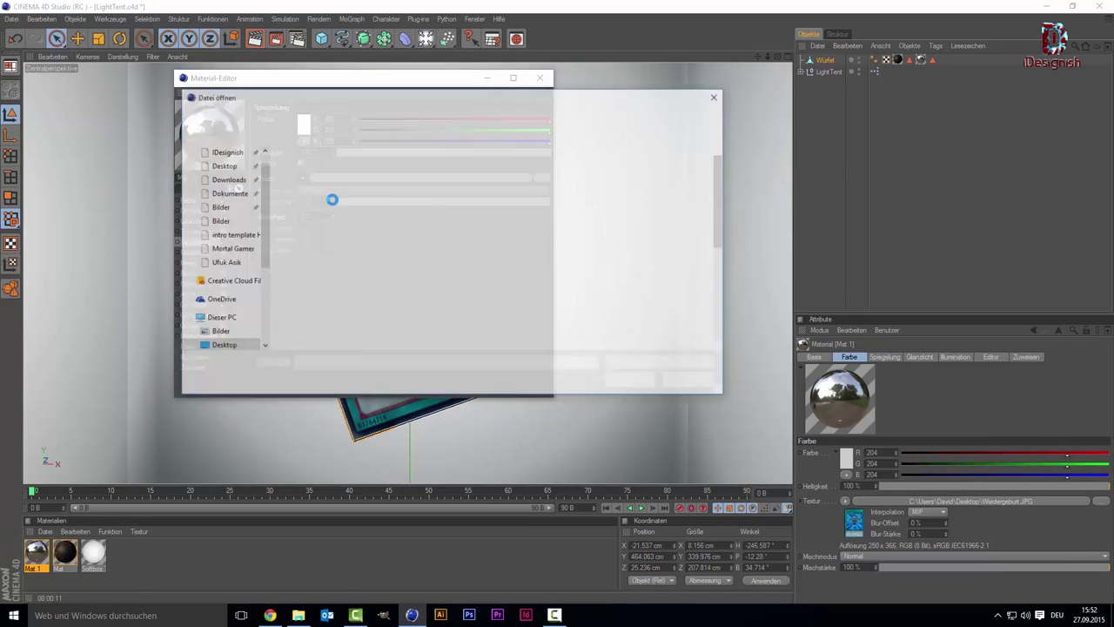
pyautogui.scroll(-5, 332, 233)
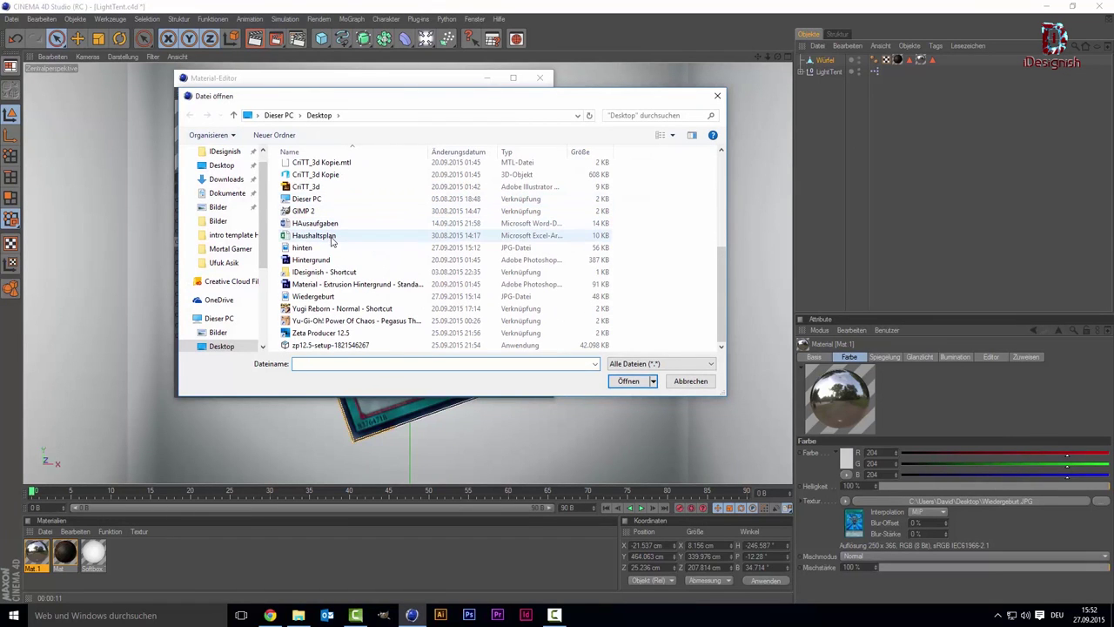
pyautogui.click(336, 298)
pyautogui.doubleClick(335, 298)
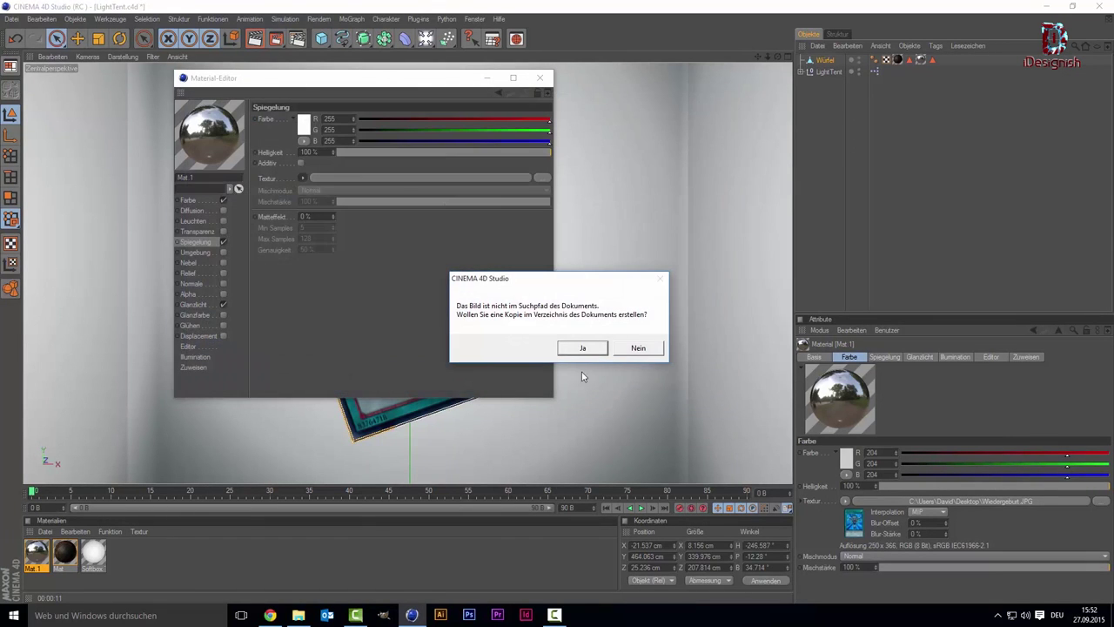
pyautogui.click(640, 346)
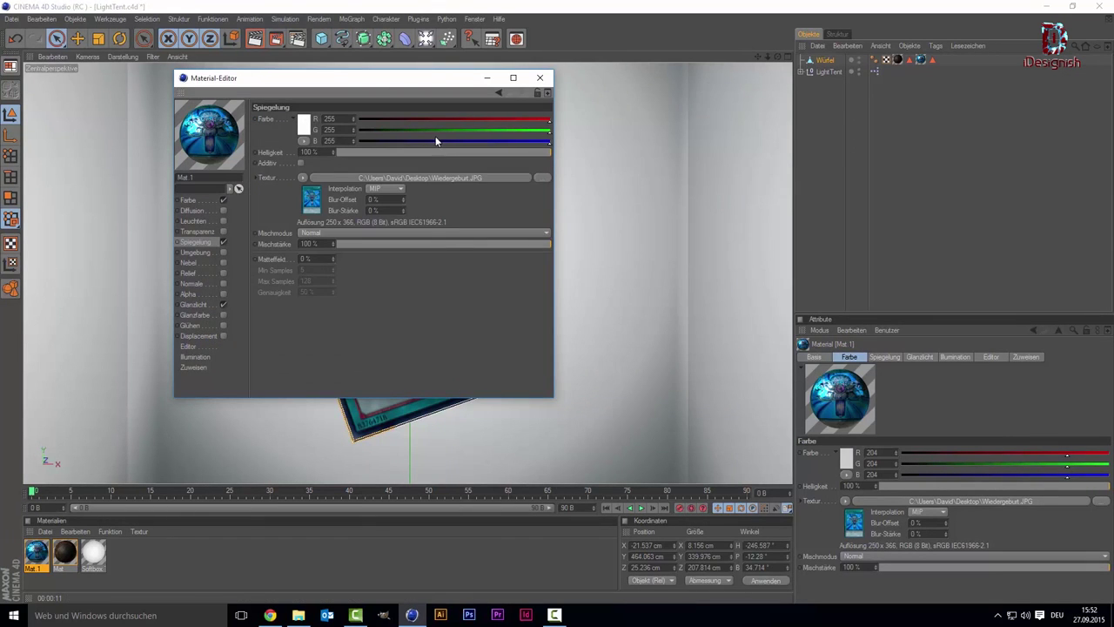
pyautogui.click(539, 78)
pyautogui.click(256, 40)
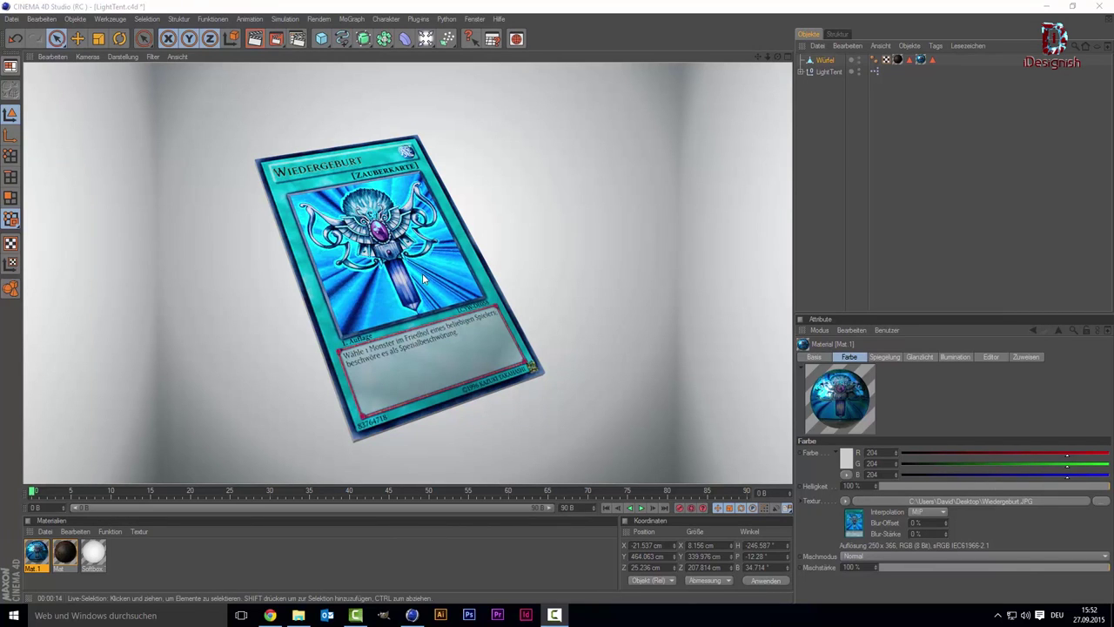
# - Enable Mat.1's Relief channel with Wiedergeburt.JPG at 40% strength, then render the card
pyautogui.doubleClick(36, 550)
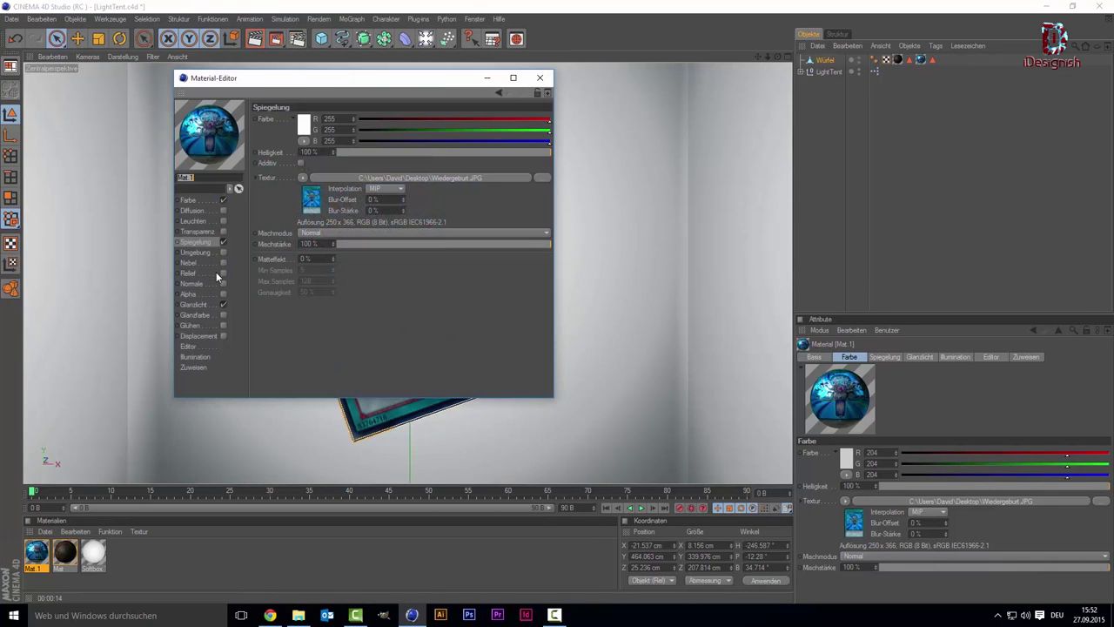
pyautogui.click(223, 274)
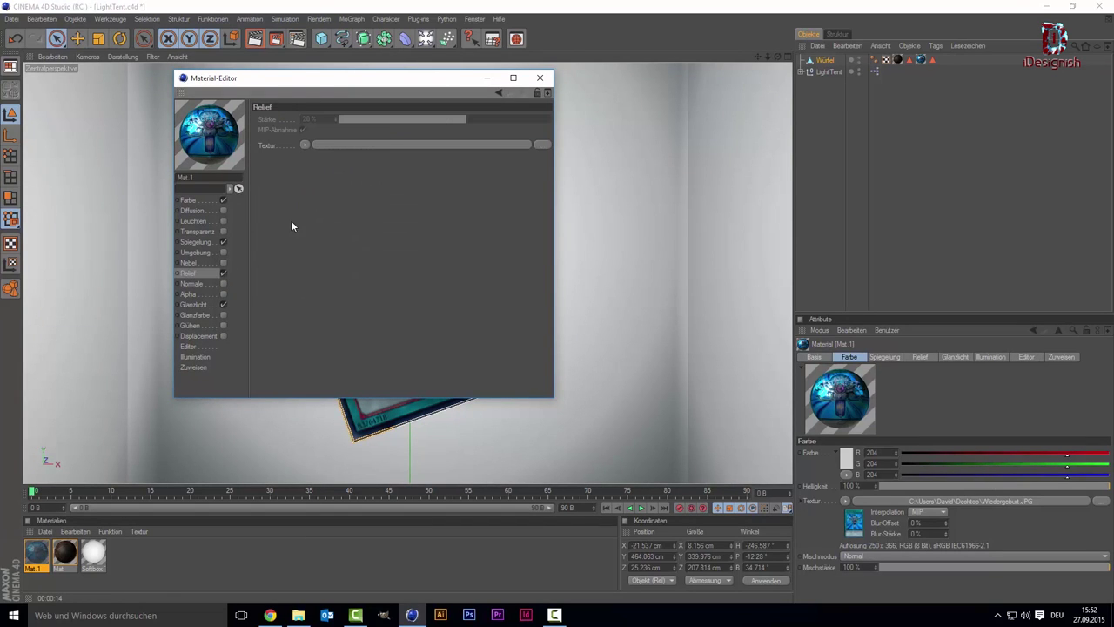
pyautogui.click(304, 146)
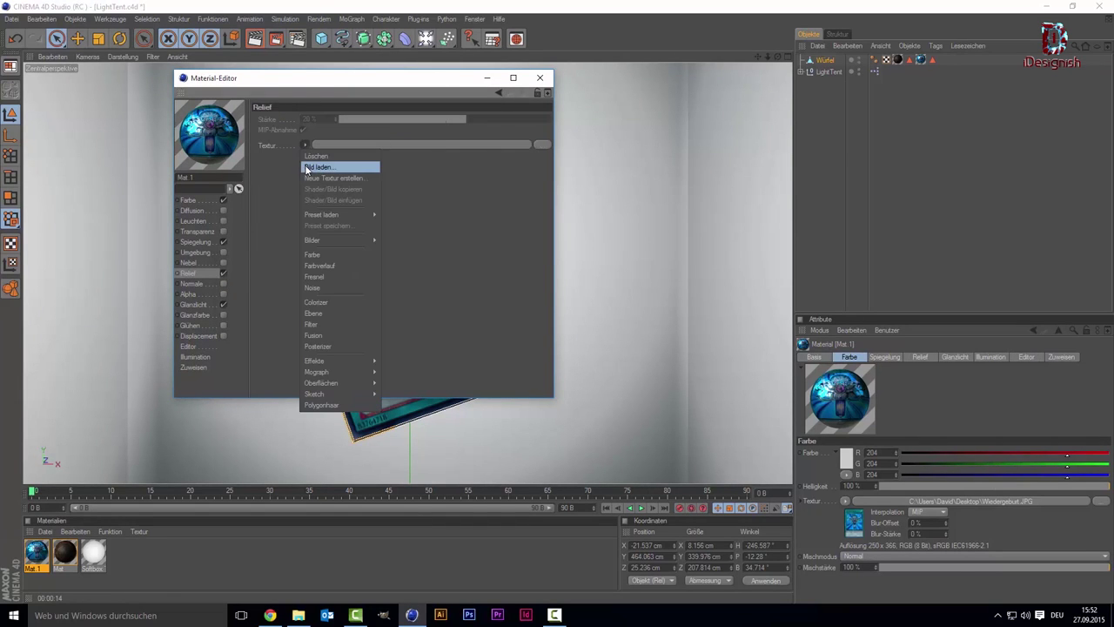
pyautogui.click(318, 166)
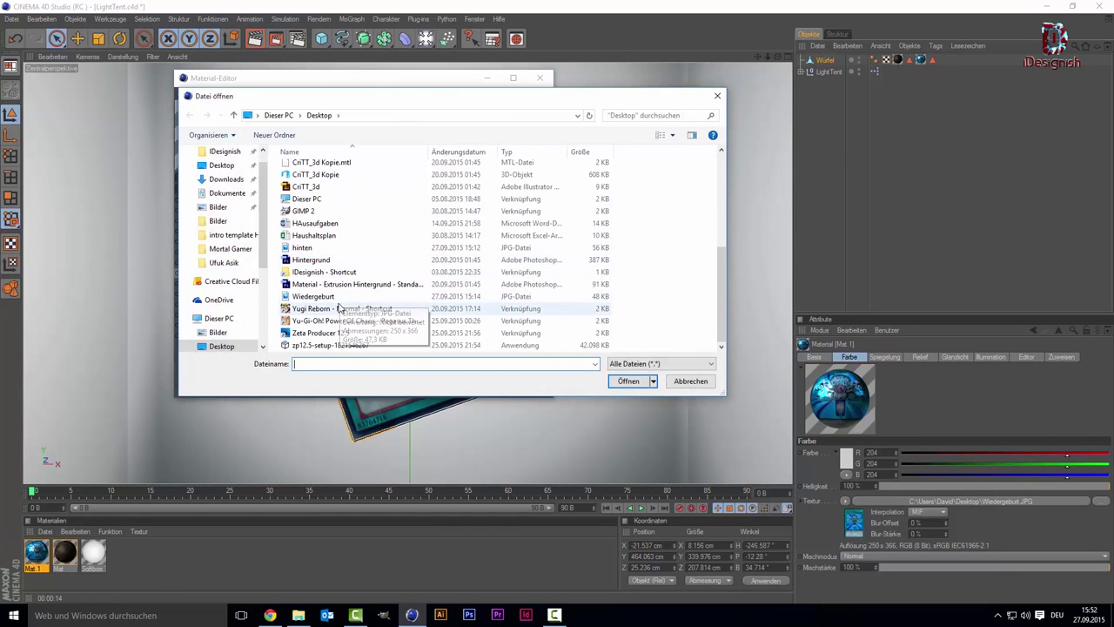
pyautogui.doubleClick(337, 296)
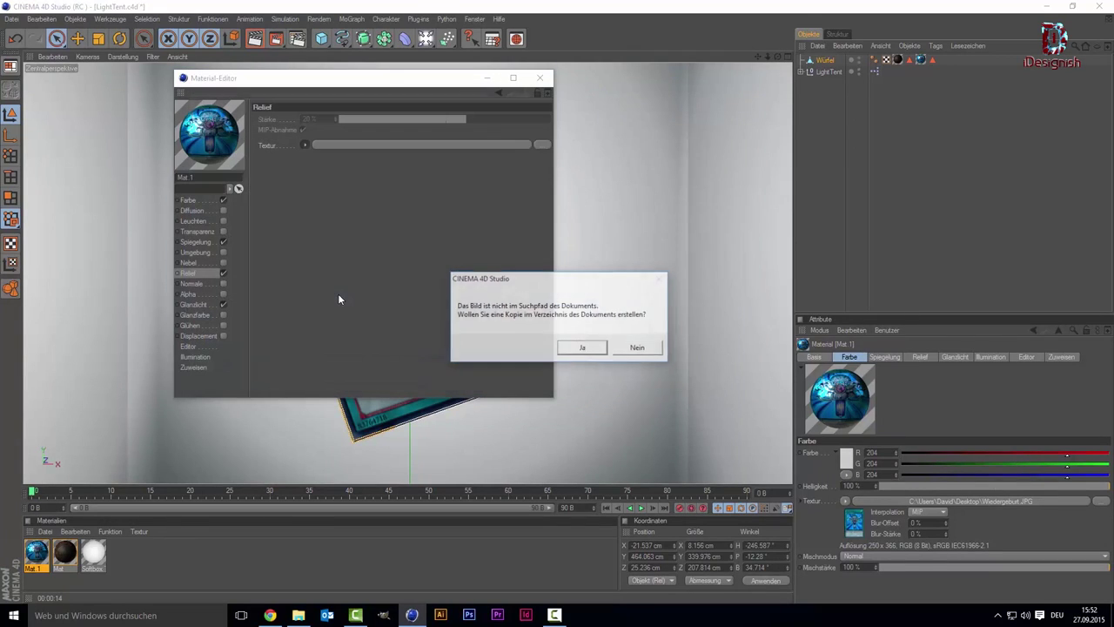
pyautogui.click(637, 347)
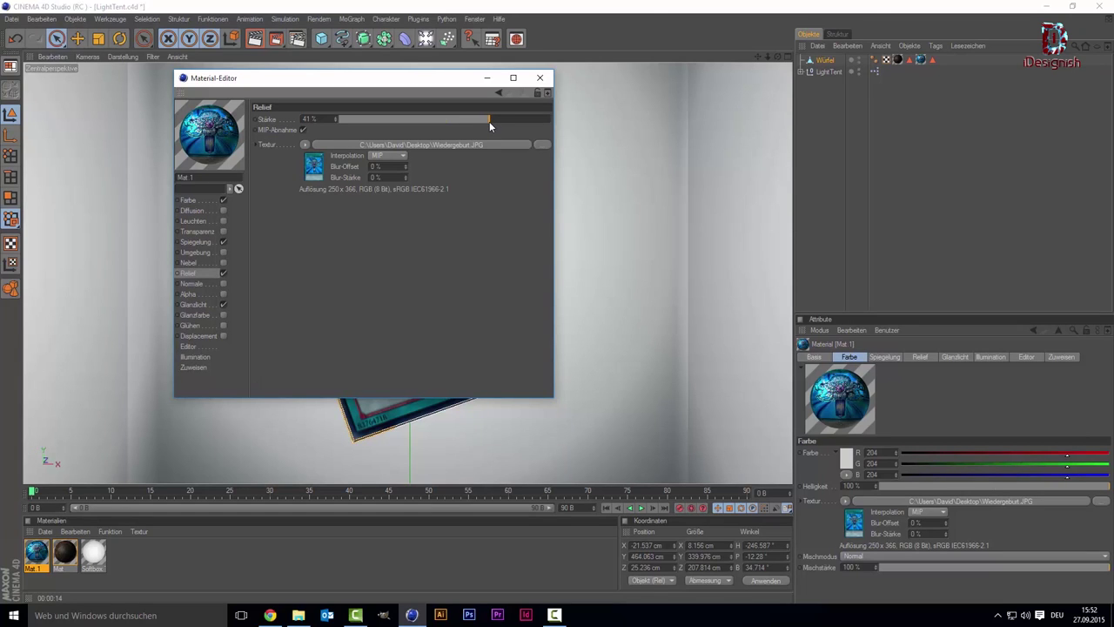
pyautogui.click(539, 77)
pyautogui.click(255, 40)
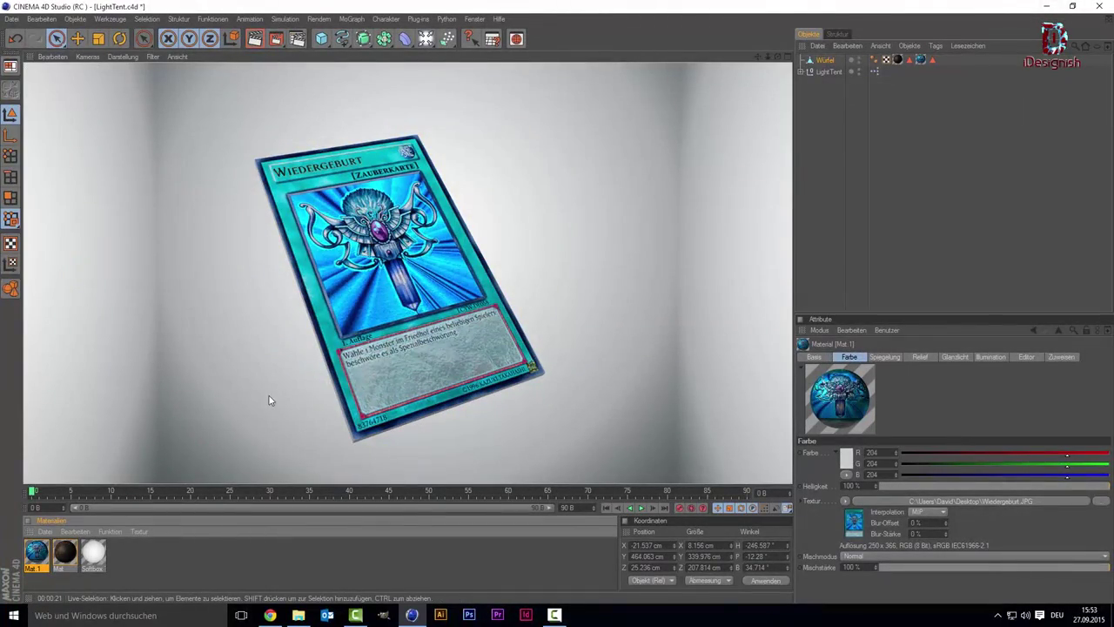
pyautogui.click(270, 380)
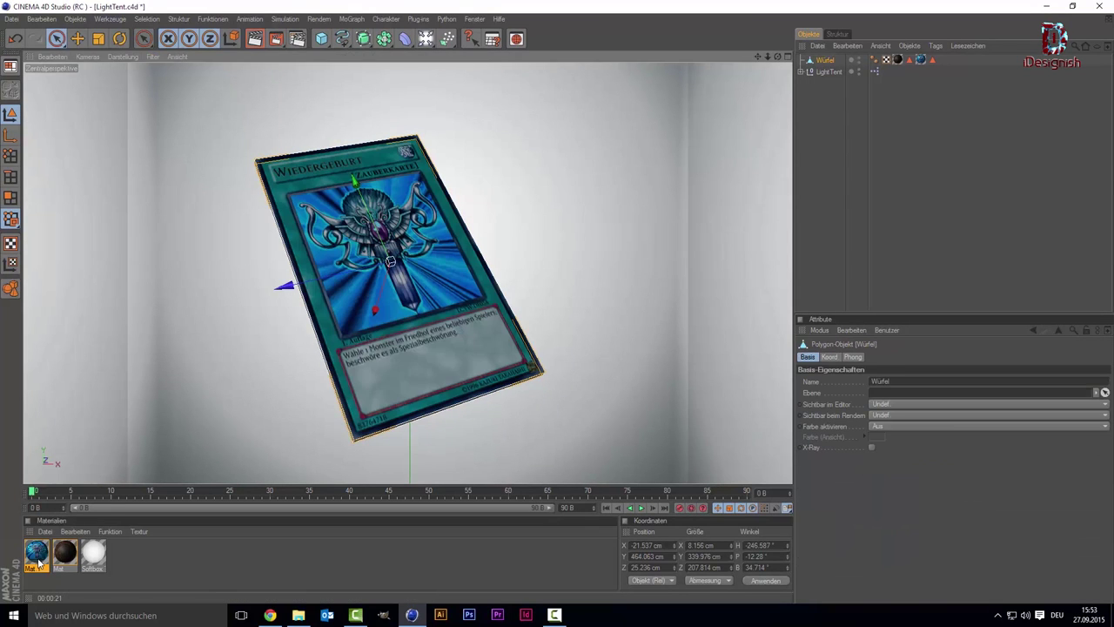
# - Change Mat.1's Glanzlicht mode from Plastik to Metall and render the view
pyautogui.doubleClick(36, 551)
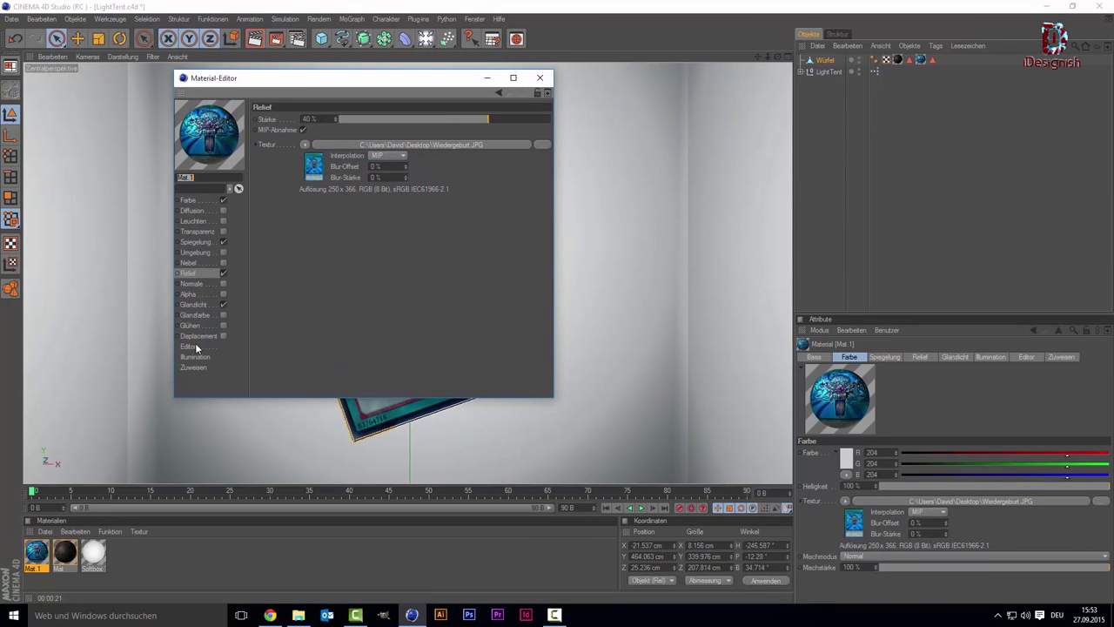
pyautogui.click(195, 304)
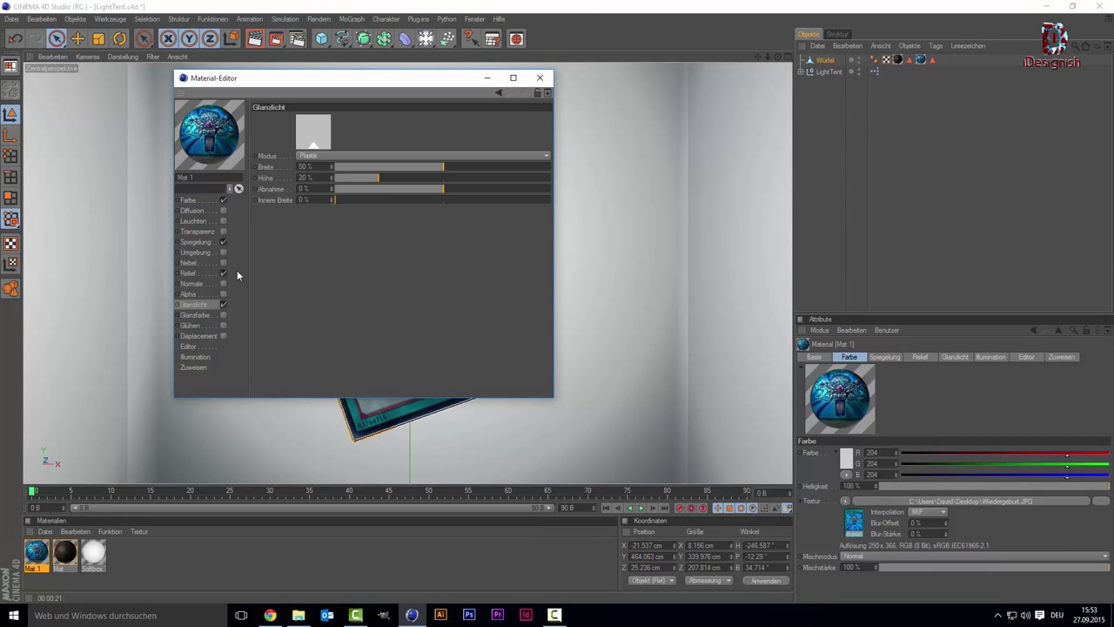
pyautogui.click(324, 154)
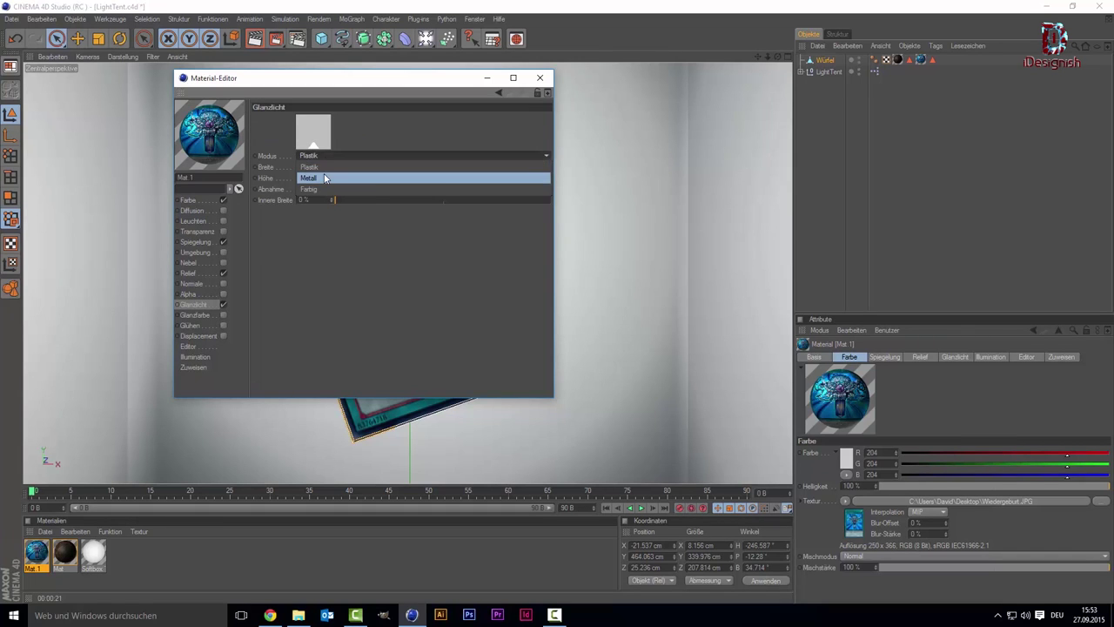
pyautogui.click(324, 177)
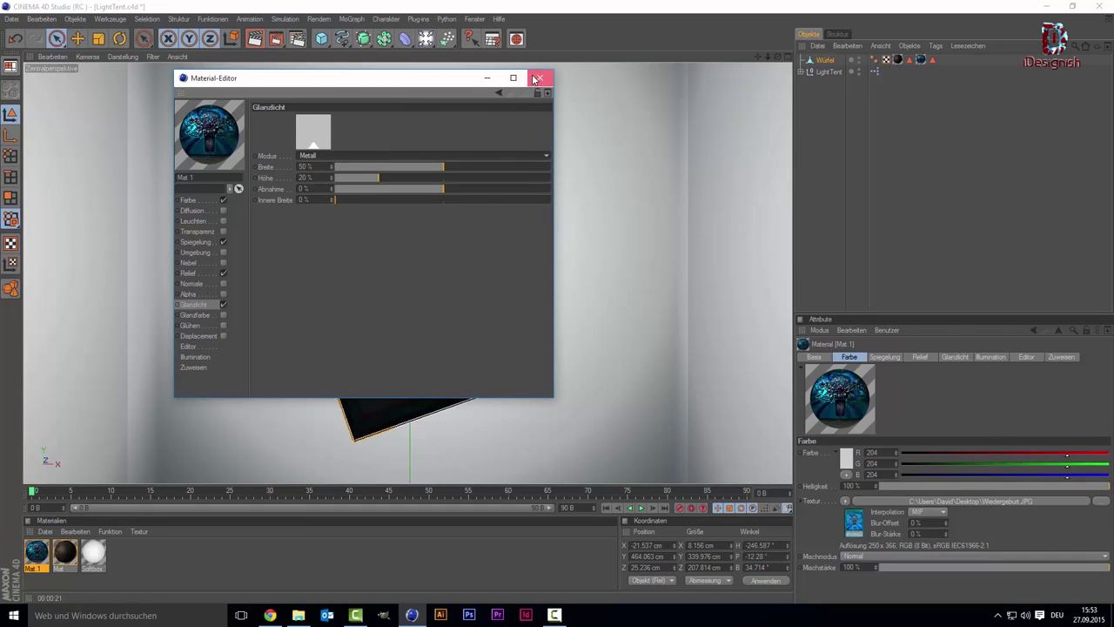
pyautogui.click(540, 77)
pyautogui.click(255, 39)
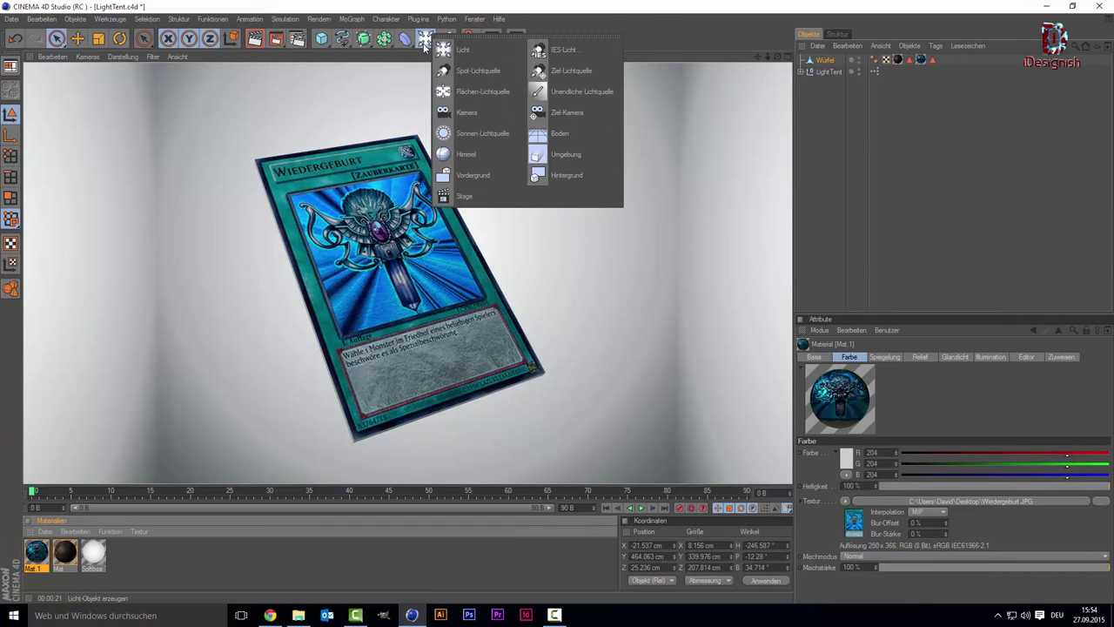
# - Add a Licht point light, move it to about X -95, Y 593, Z 24 cm, and render
pyautogui.moveTo(424, 43); pyautogui.dragTo(457, 50)
pyautogui.middleClick(353, 171)
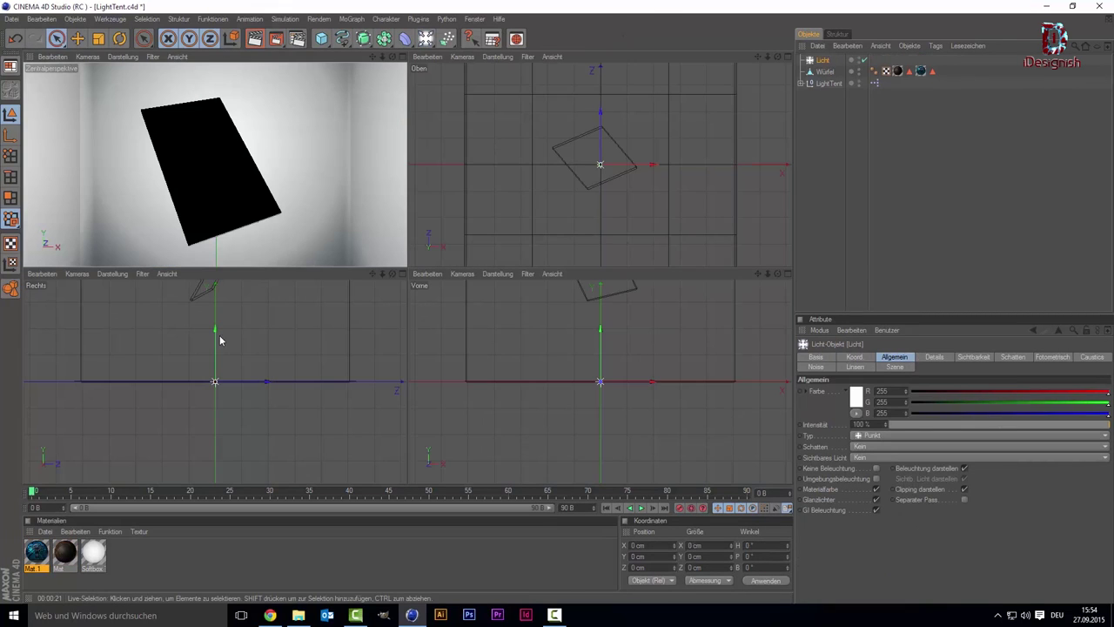
pyautogui.moveTo(214, 352); pyautogui.dragTo(222, 247)
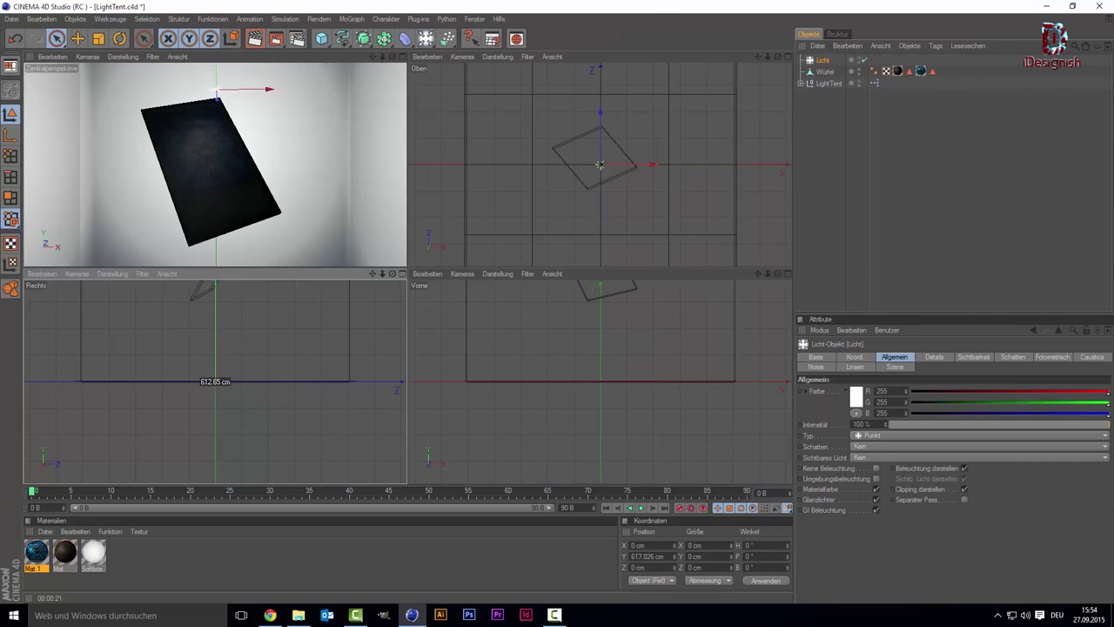
pyautogui.middleClick(222, 247)
pyautogui.moveTo(467, 148)
pyautogui.mouseDown()
pyautogui.moveTo(384, 148)
pyautogui.moveTo(418, 147)
pyautogui.mouseUp()
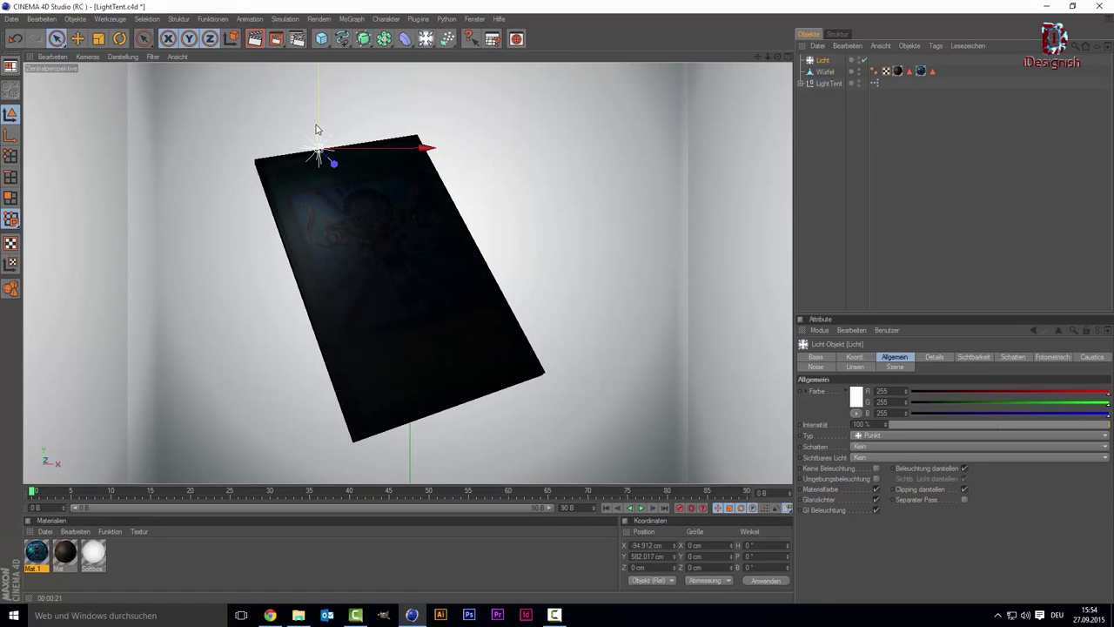
pyautogui.moveTo(316, 124); pyautogui.dragTo(330, 154)
pyautogui.click(254, 38)
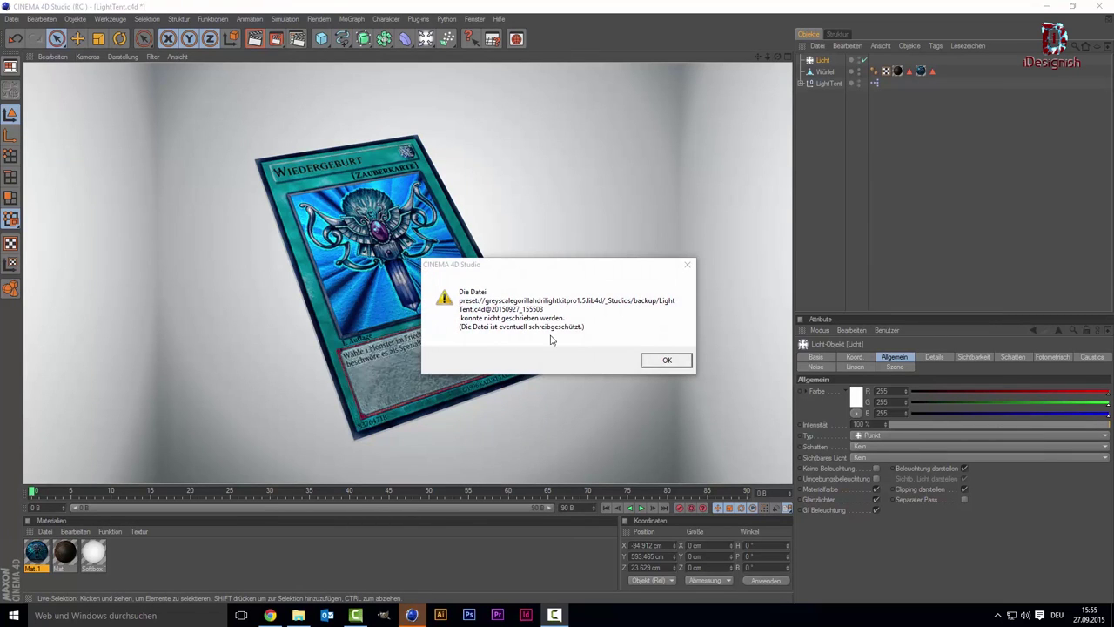
# - Dismiss the autosave warning, select the Würfel card, and enable Modell bearbeiten mode
pyautogui.click(658, 364)
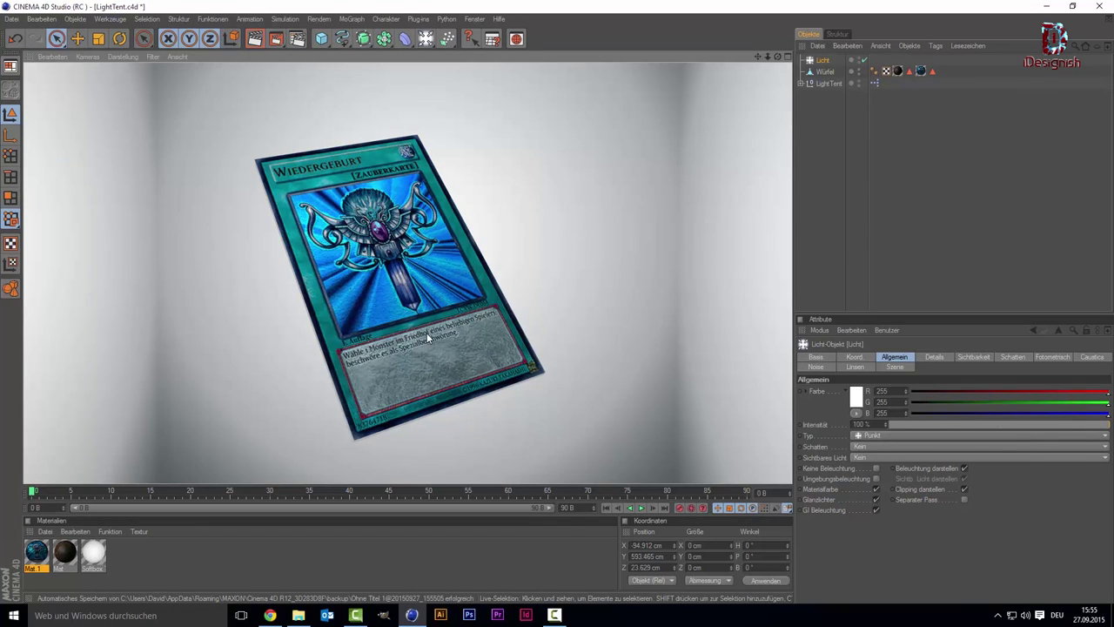
pyautogui.click(427, 332)
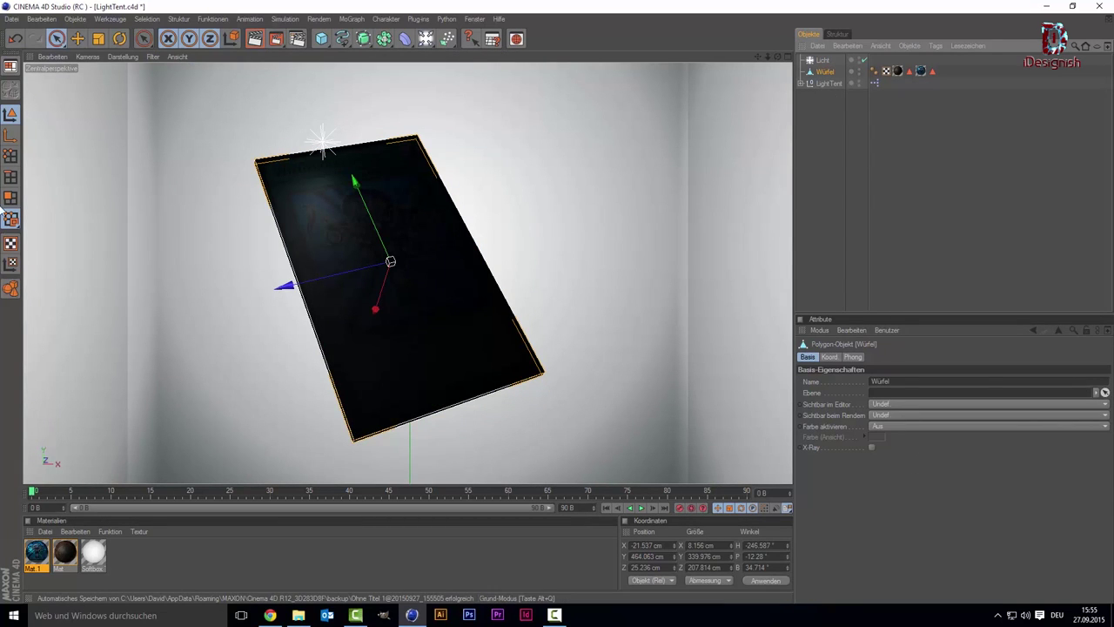
pyautogui.click(11, 115)
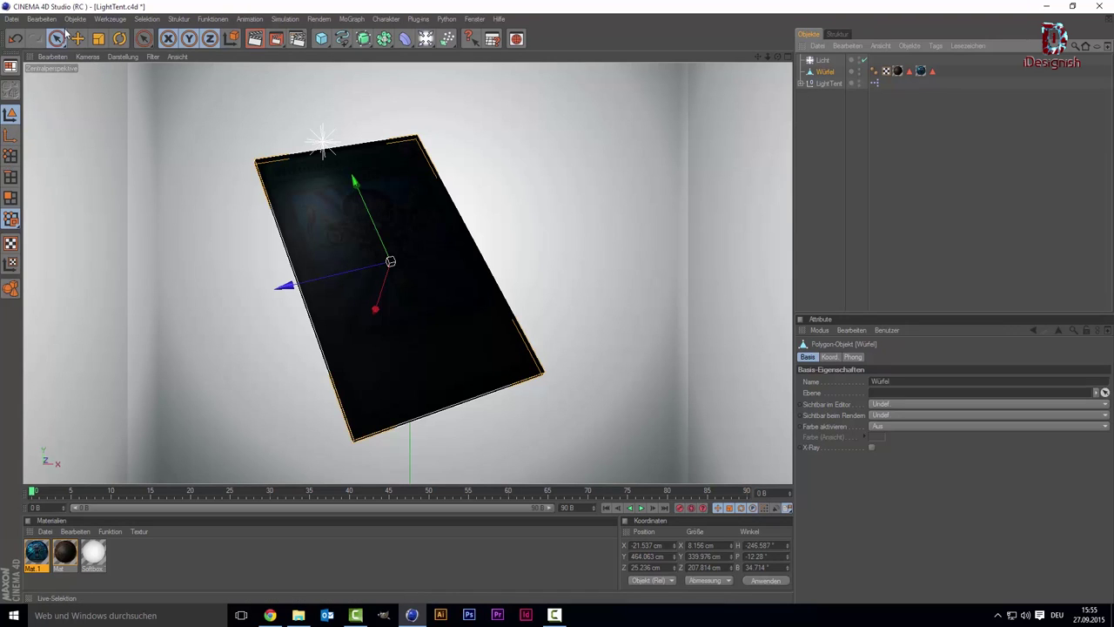
# - Rotate the card to show its patterned back and render the view
pyautogui.click(120, 40)
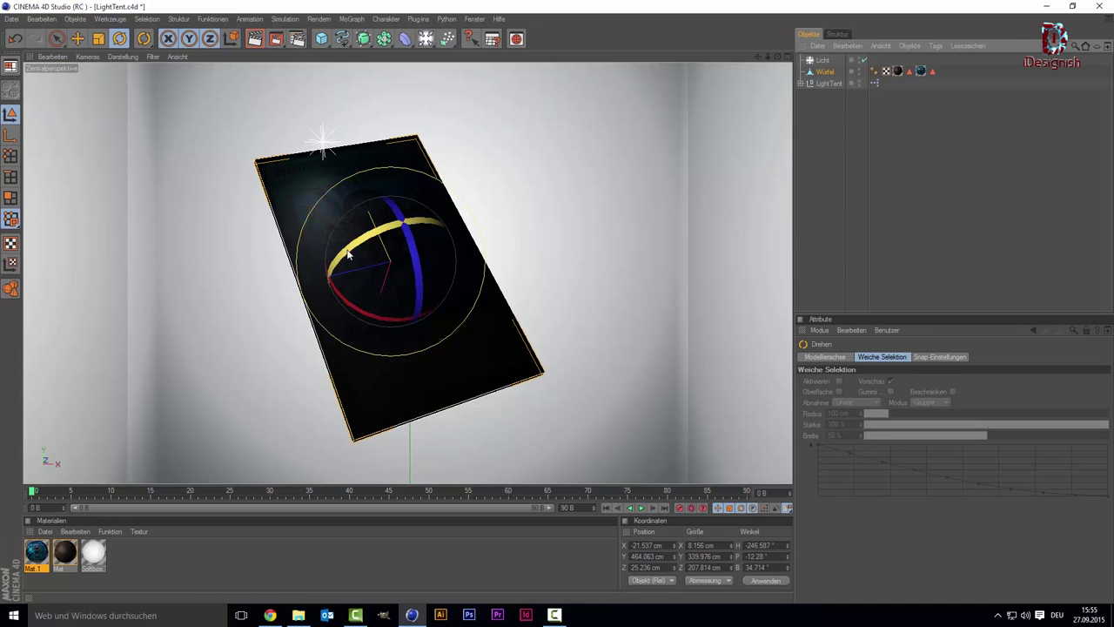
pyautogui.moveTo(322, 236); pyautogui.dragTo(607, 238)
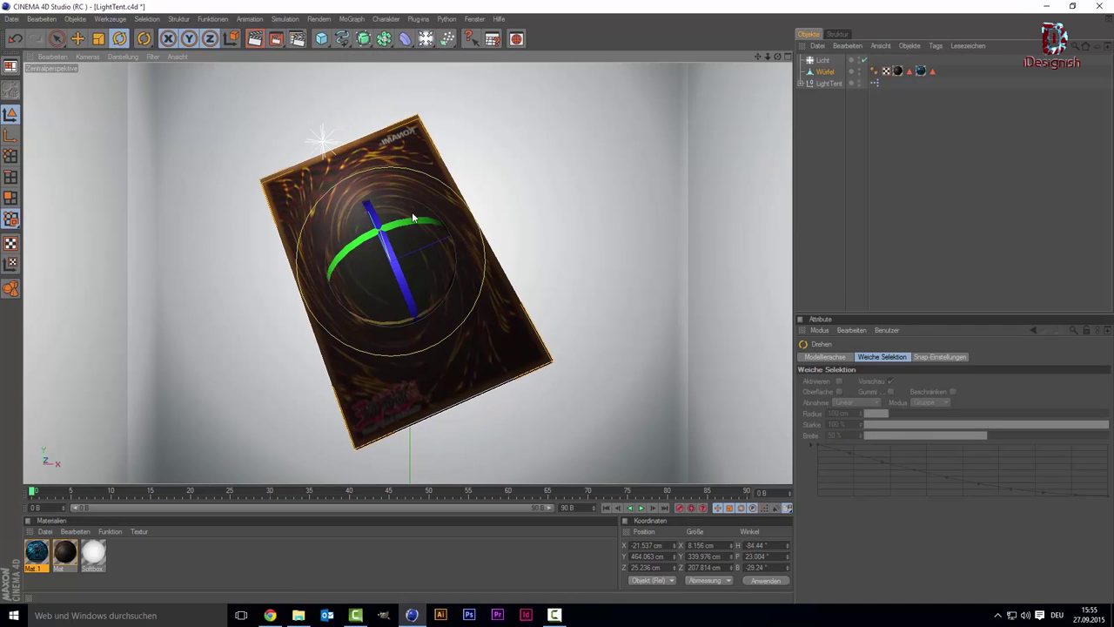
pyautogui.moveTo(413, 214)
pyautogui.mouseDown()
pyautogui.moveTo(420, 226)
pyautogui.moveTo(383, 195)
pyautogui.mouseUp()
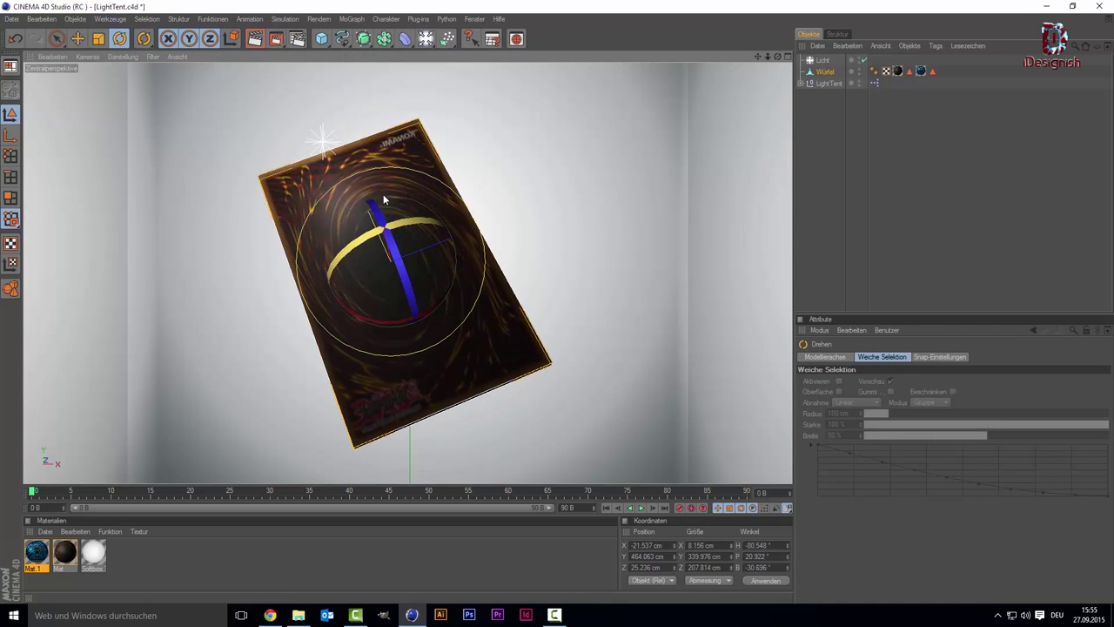
pyautogui.click(255, 39)
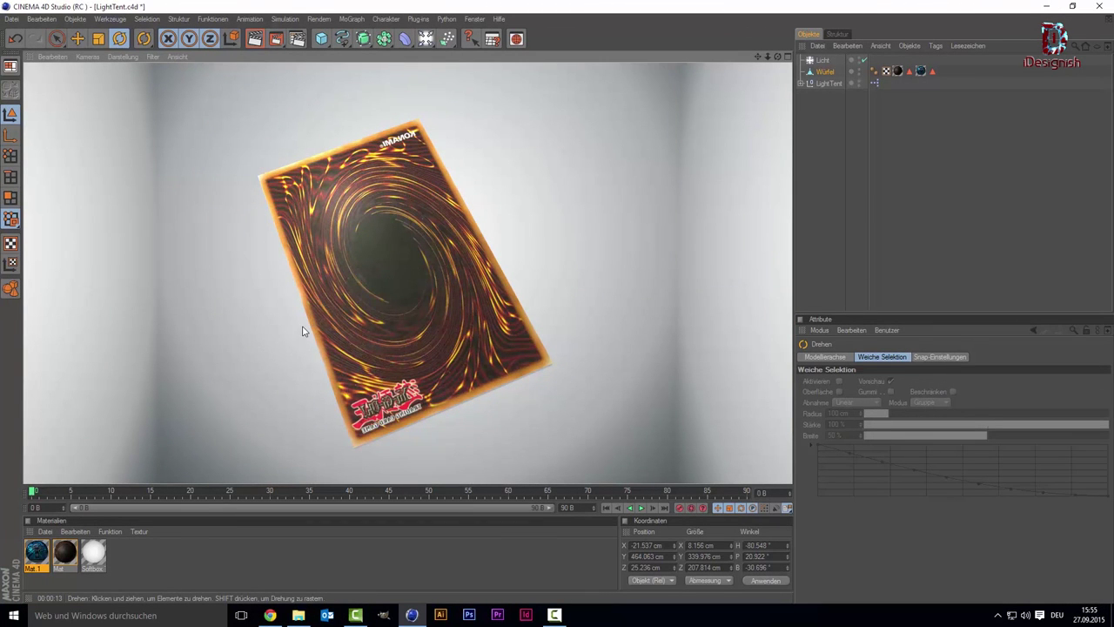
# - Bank the Würfel card to about 68.65° and select its top edge face in Polygon mode
pyautogui.click(389, 322)
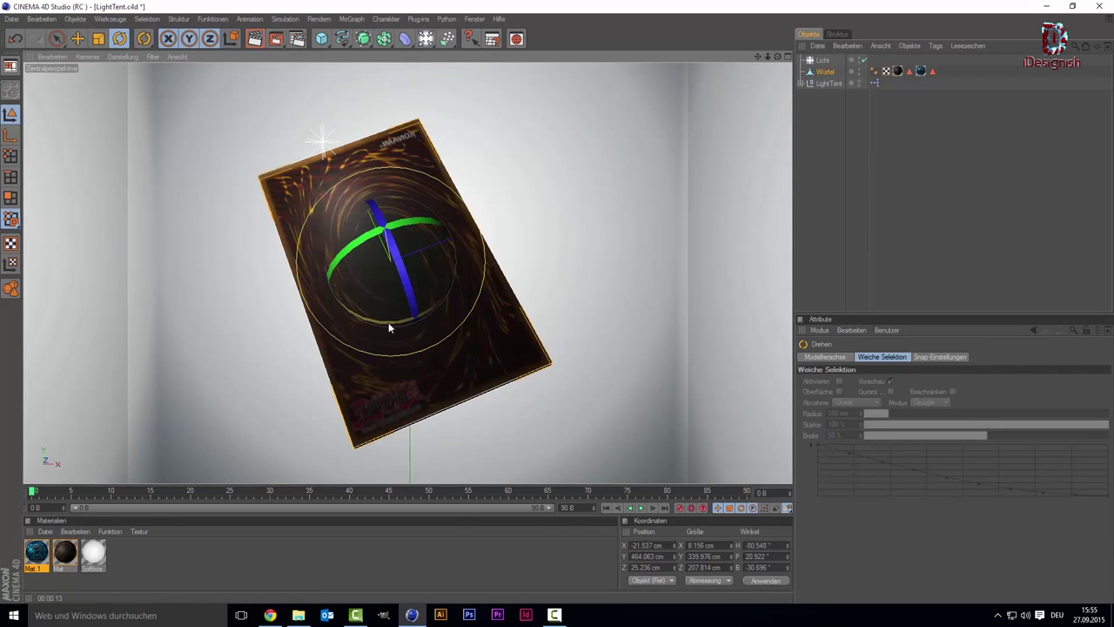
pyautogui.click(237, 284)
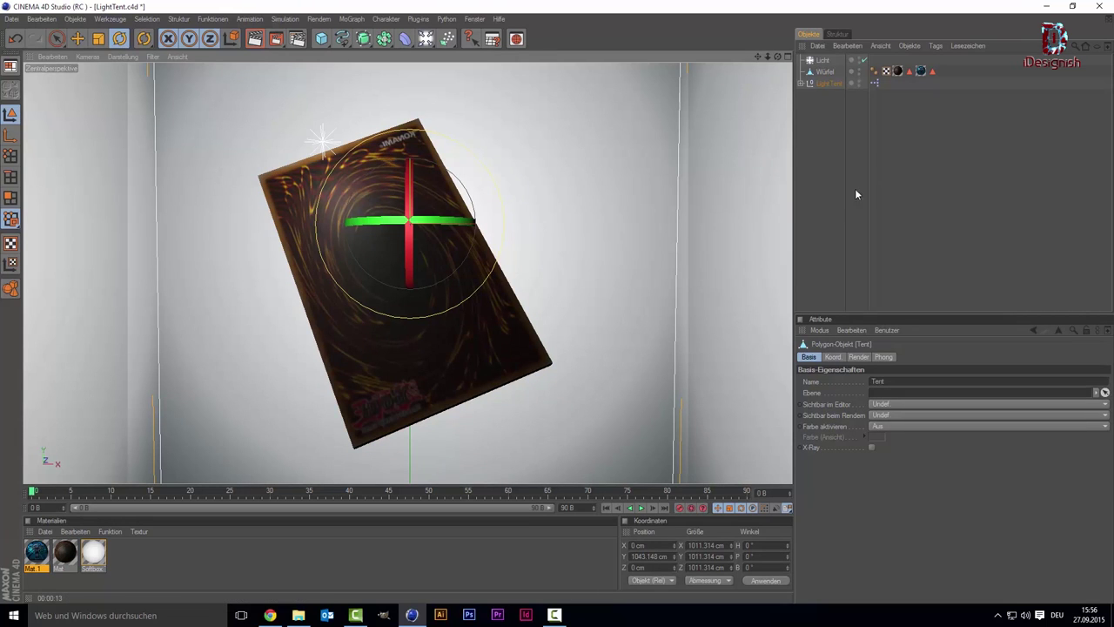
pyautogui.click(828, 87)
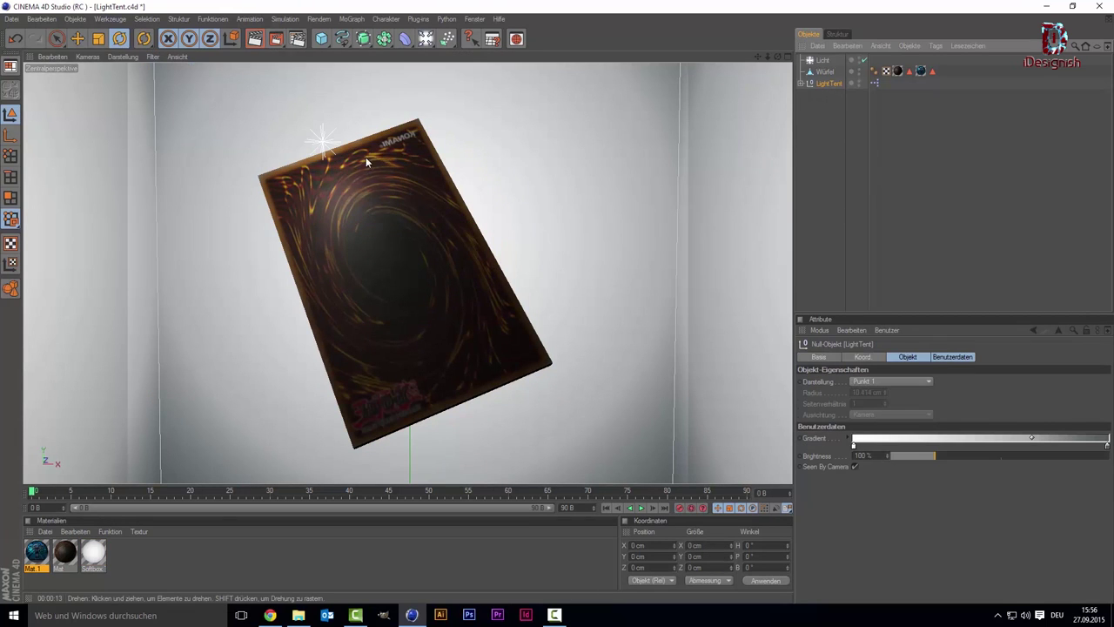
pyautogui.click(359, 200)
pyautogui.moveTo(382, 255)
pyautogui.mouseDown()
pyautogui.moveTo(378, 234)
pyautogui.moveTo(583, 280)
pyautogui.mouseUp()
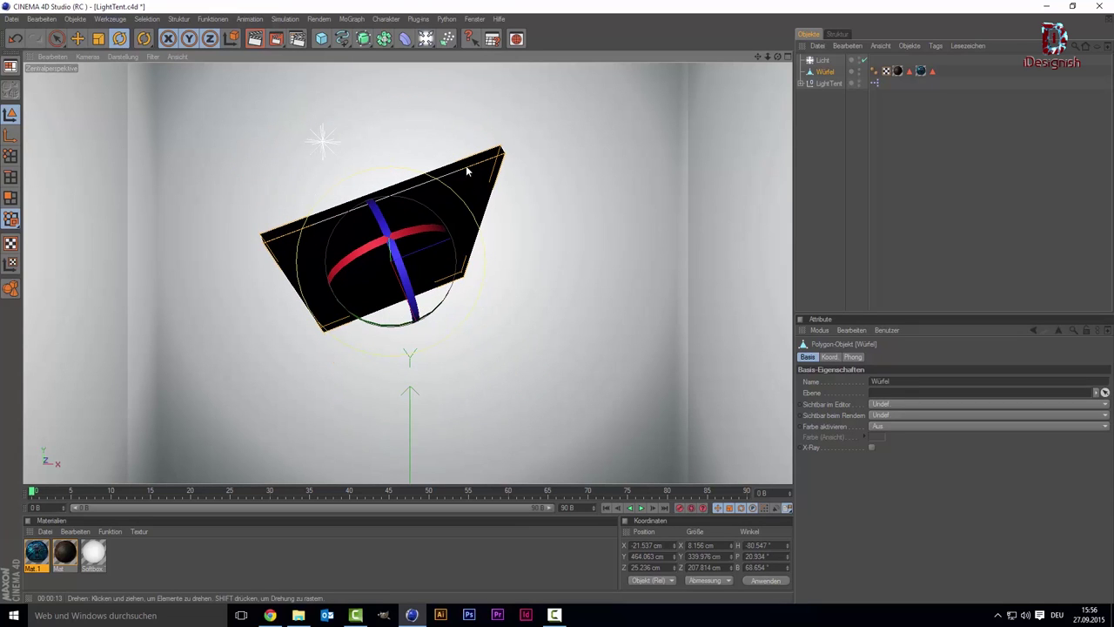
pyautogui.click(16, 205)
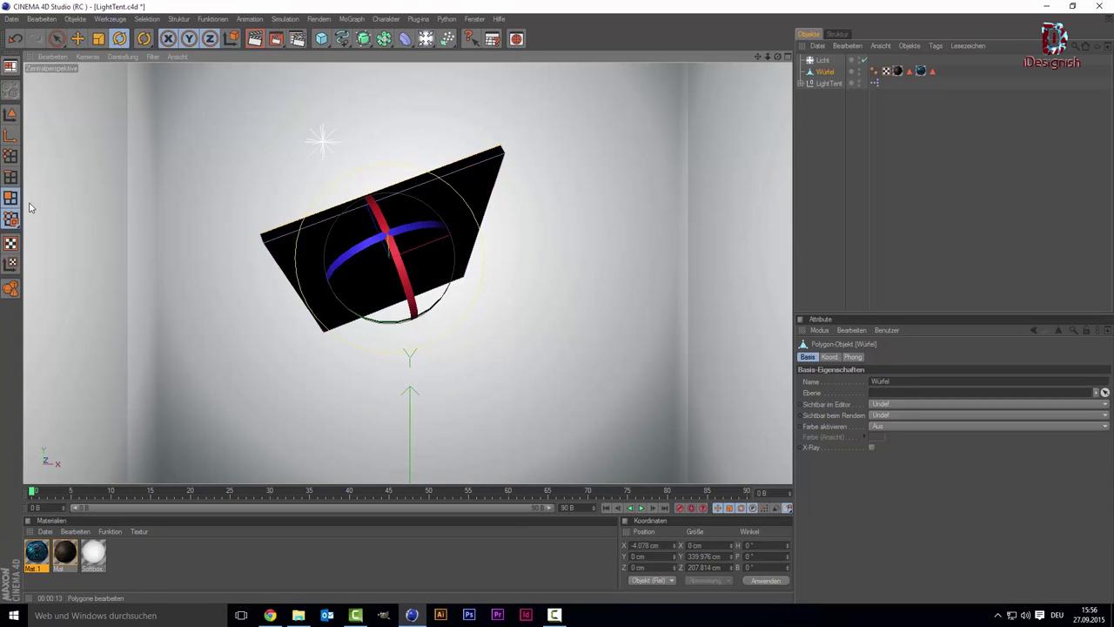
pyautogui.click(431, 176)
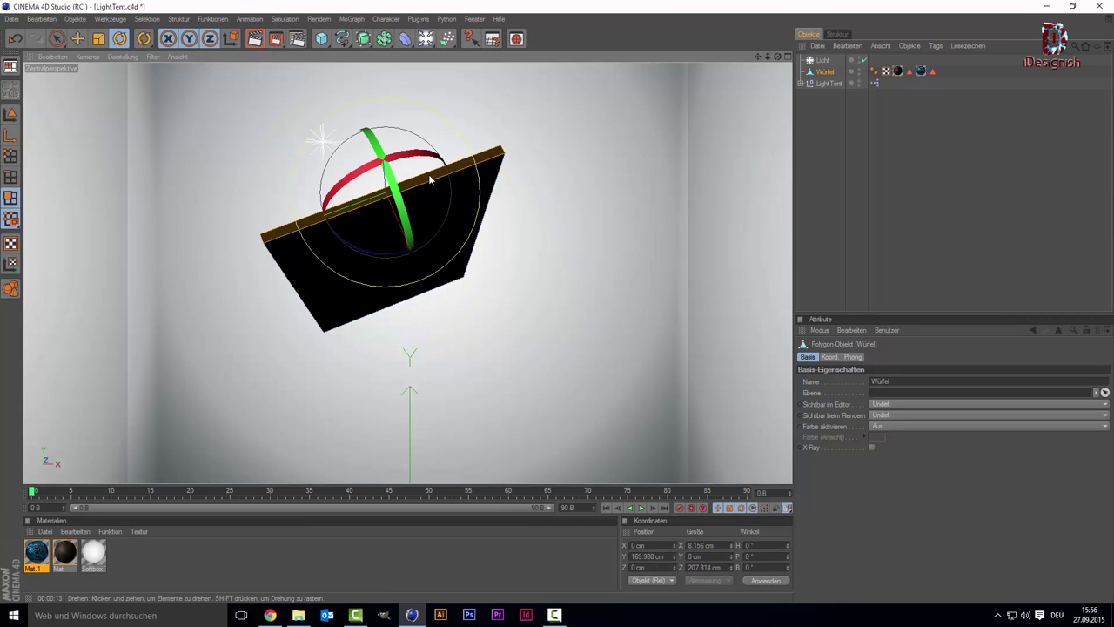
# - Create a new material Mat.2 with pure white colour (RGB 255)
pyautogui.doubleClick(169, 555)
pyautogui.doubleClick(36, 552)
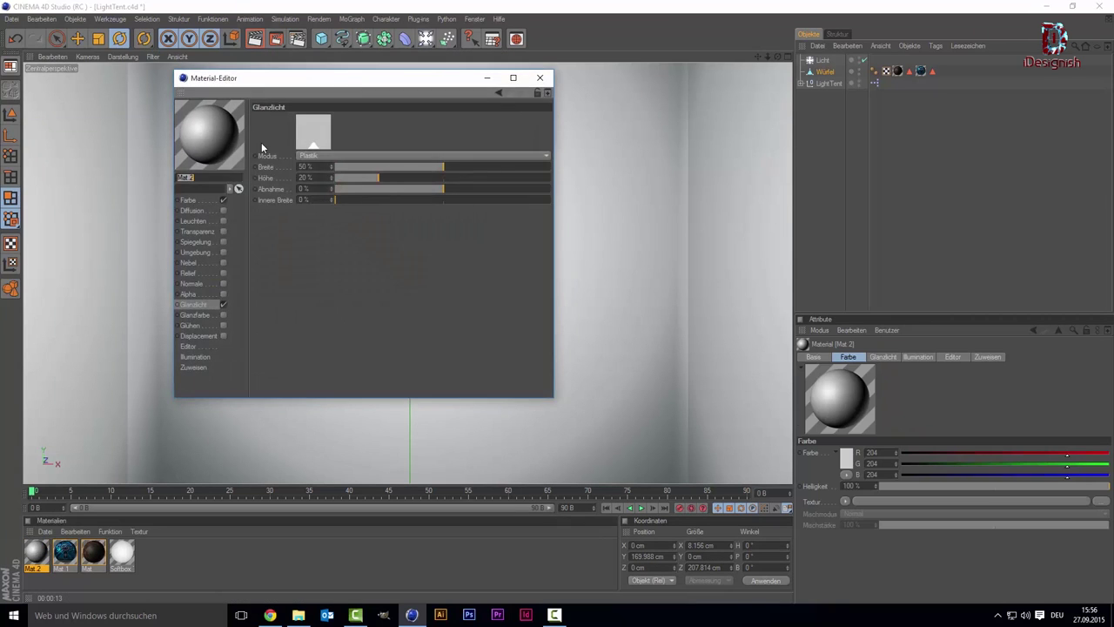
pyautogui.click(188, 200)
pyautogui.click(304, 133)
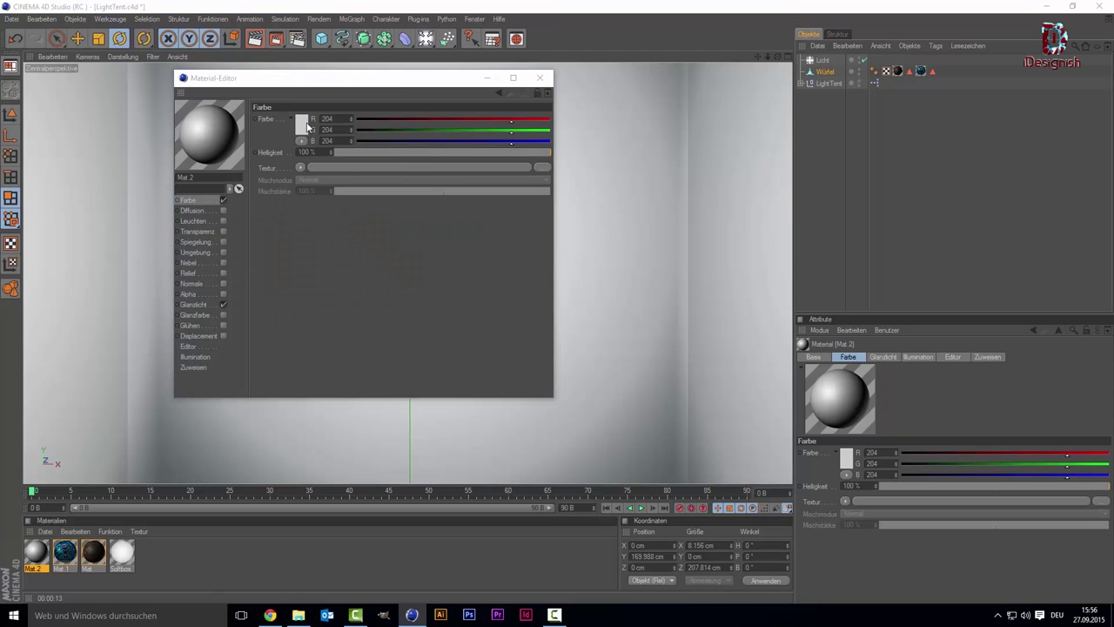
pyautogui.click(294, 179)
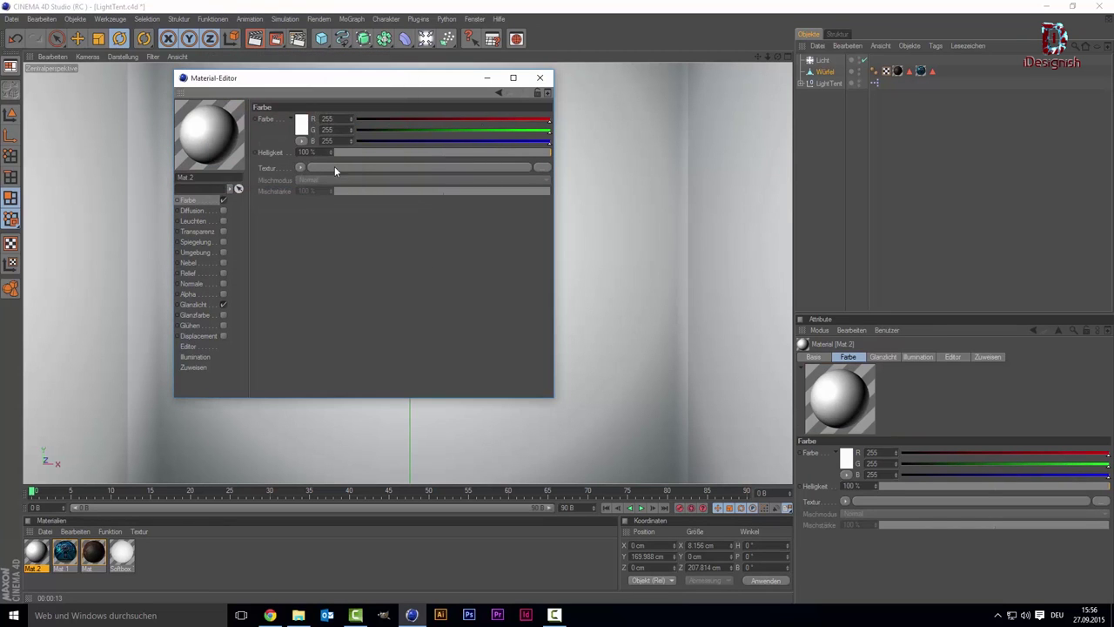
pyautogui.click(536, 80)
# - Apply Mat.2 to the selected edge face and turn the card toward another edge
pyautogui.moveTo(38, 555); pyautogui.dragTo(303, 227)
pyautogui.moveTo(352, 180)
pyautogui.mouseDown()
pyautogui.moveTo(386, 178)
pyautogui.moveTo(228, 197)
pyautogui.mouseUp()
pyautogui.click(10, 114)
pyautogui.moveTo(277, 209); pyautogui.dragTo(103, 202)
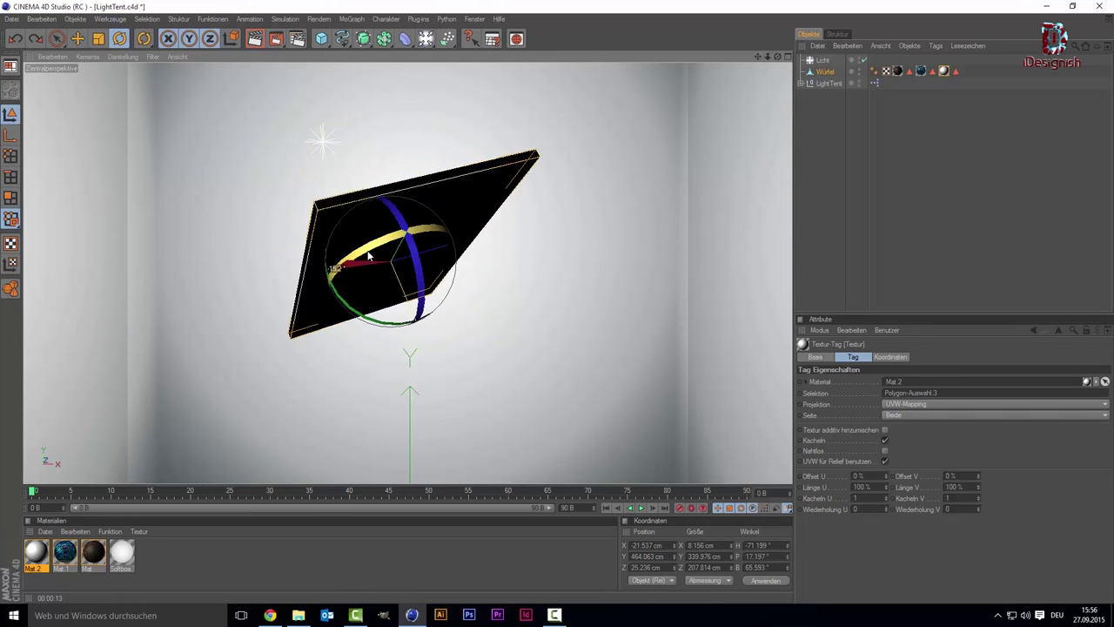
# - Select the card's other long edge face and apply white Mat.2 to it
pyautogui.click(10, 197)
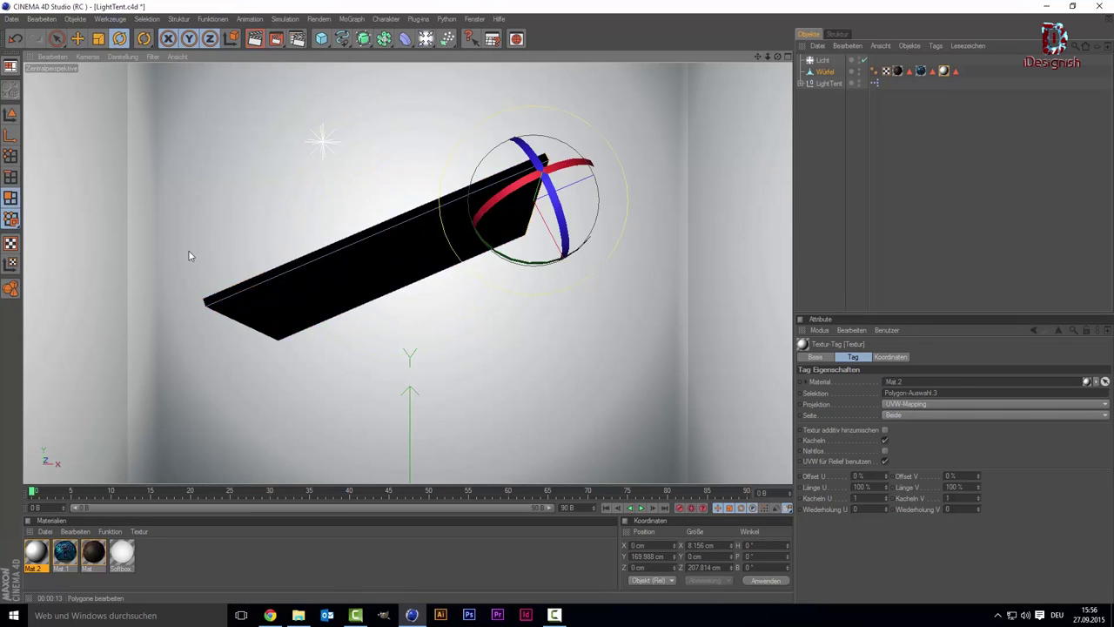
pyautogui.click(324, 253)
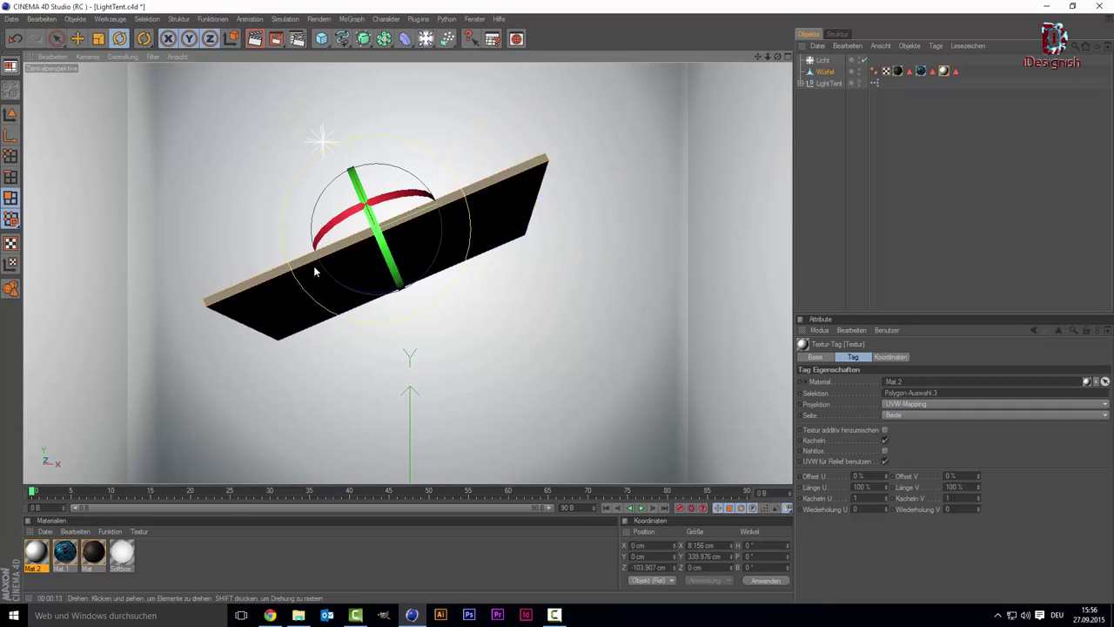
pyautogui.click(46, 559)
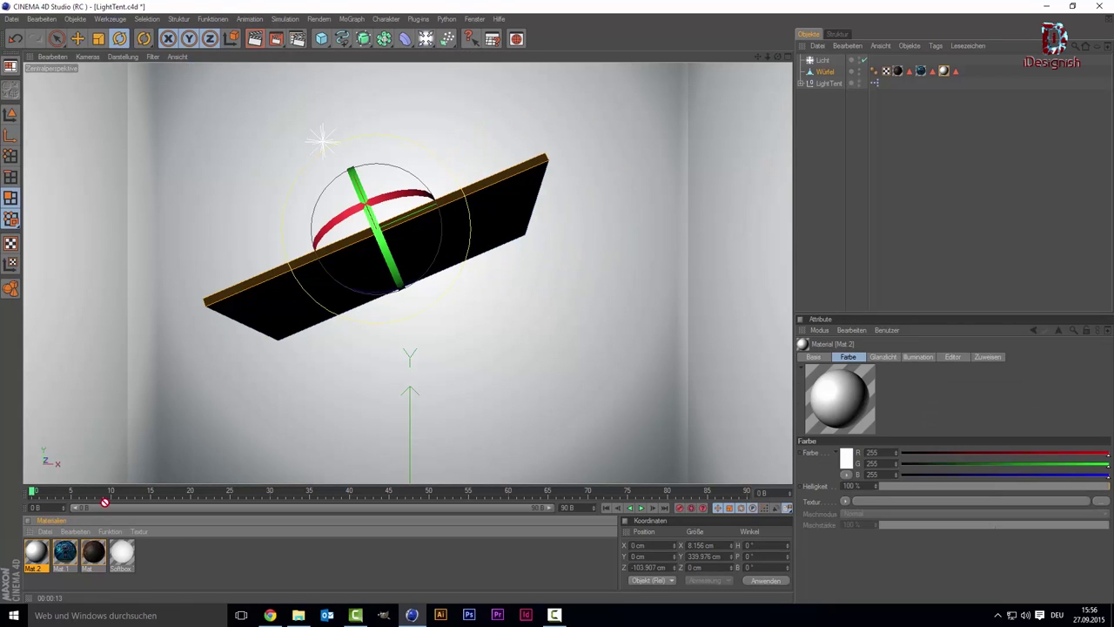
pyautogui.moveTo(277, 277); pyautogui.dragTo(276, 277)
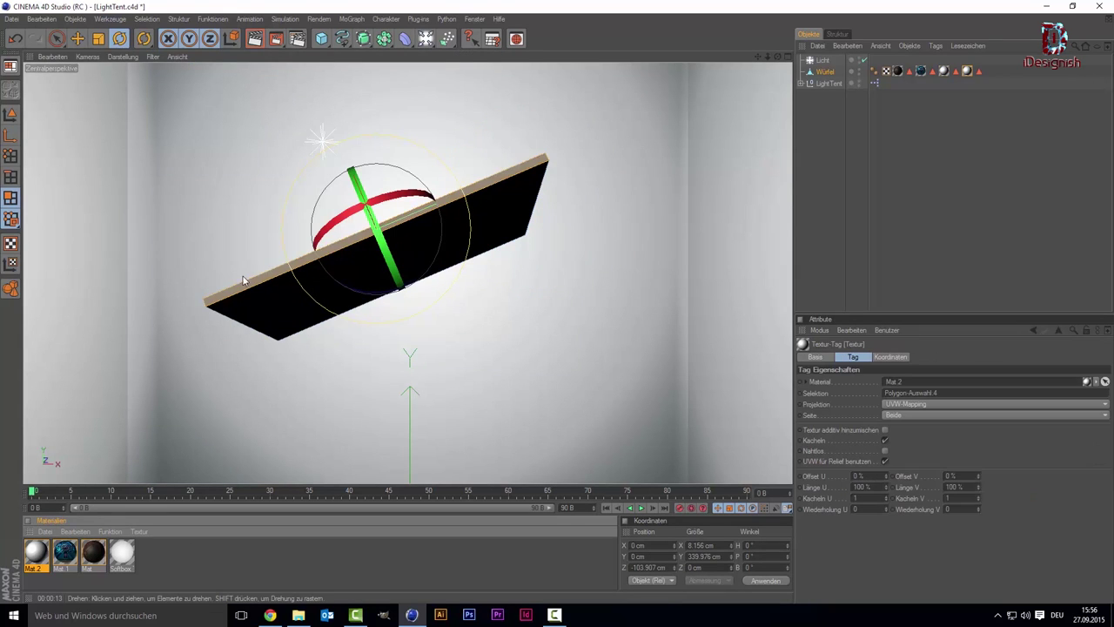
# - Rotate the whole card to check the white edges from other angles
pyautogui.click(10, 114)
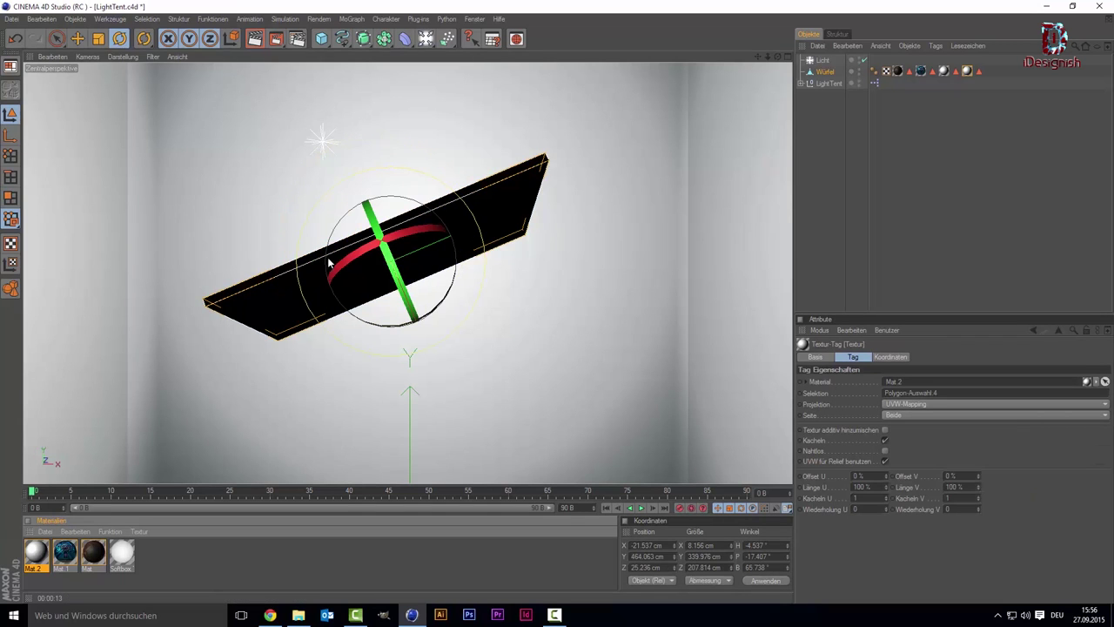
pyautogui.moveTo(347, 270); pyautogui.dragTo(452, 218)
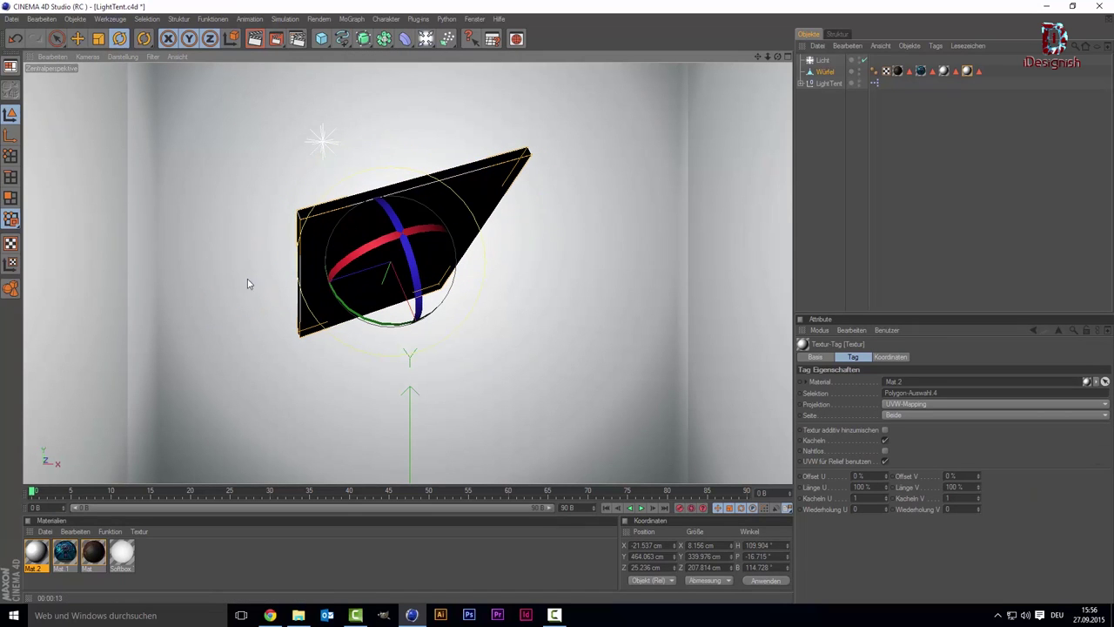
pyautogui.click(11, 198)
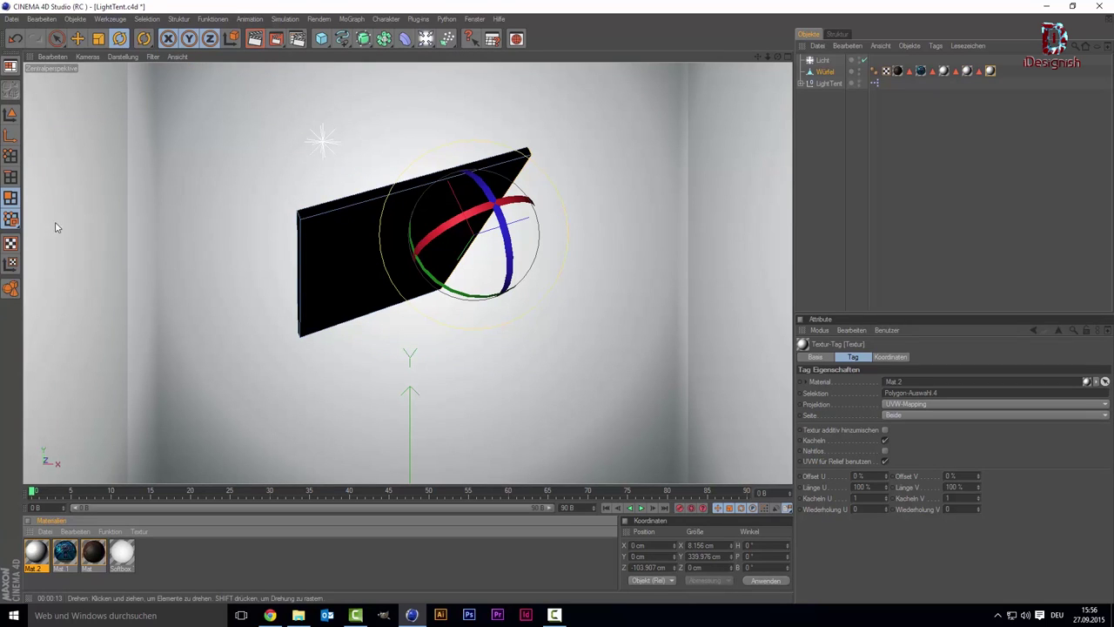
pyautogui.click(9, 117)
pyautogui.moveTo(467, 235)
pyautogui.mouseDown()
pyautogui.moveTo(378, 257)
pyautogui.moveTo(414, 239)
pyautogui.mouseUp()
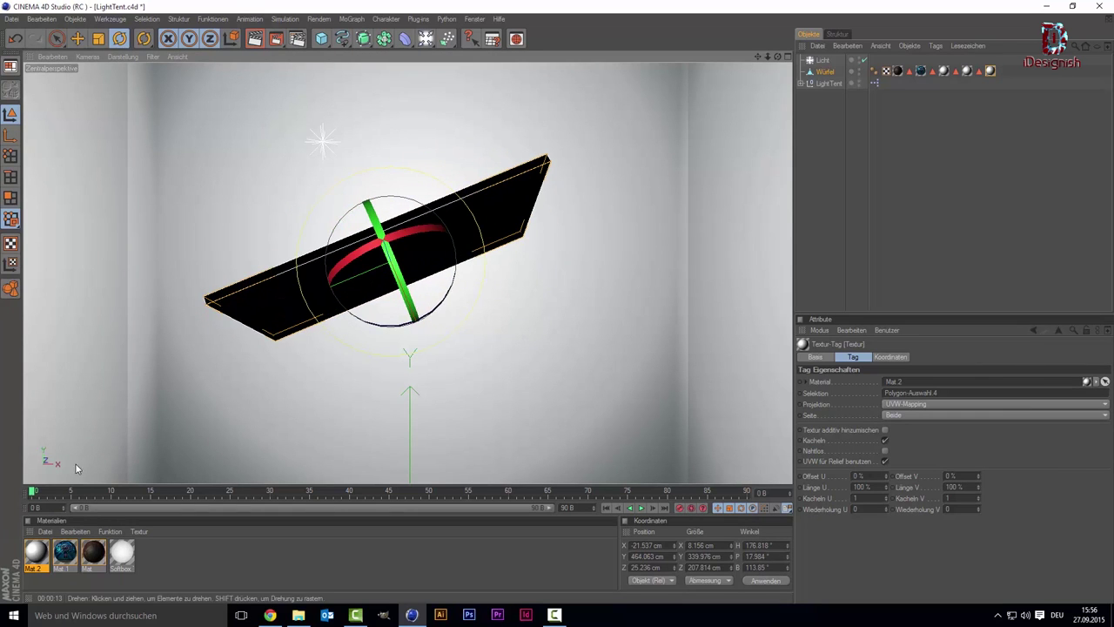
# - Undo a stray edge texture rotation and tilt the card to H 260.957°, P 26.359°, B 64.051°
pyautogui.click(35, 552)
pyautogui.click(10, 198)
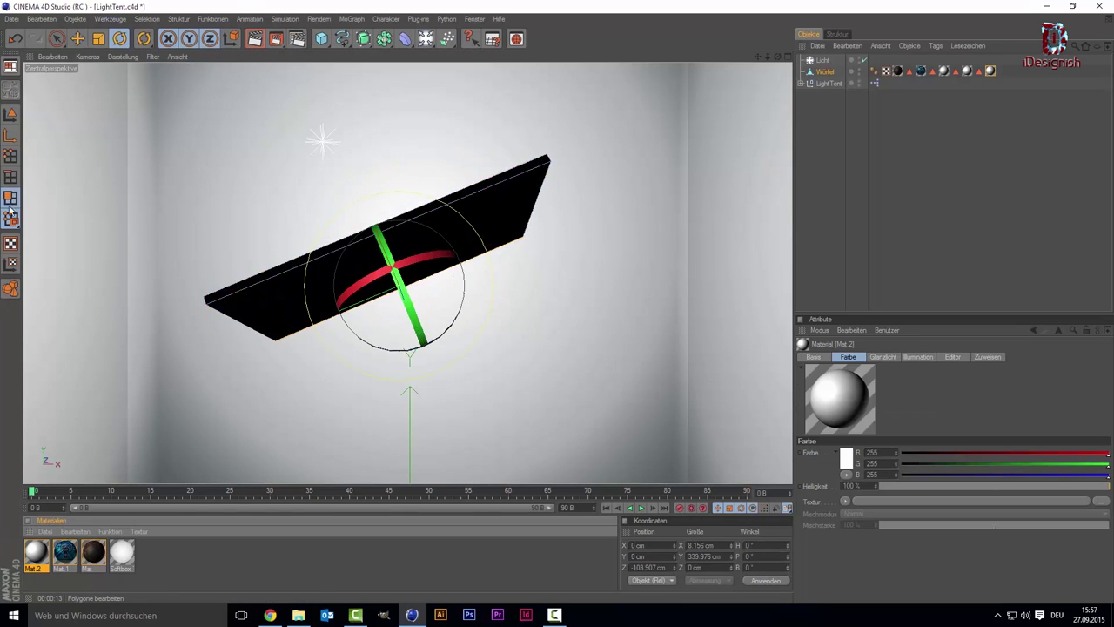
pyautogui.click(414, 218)
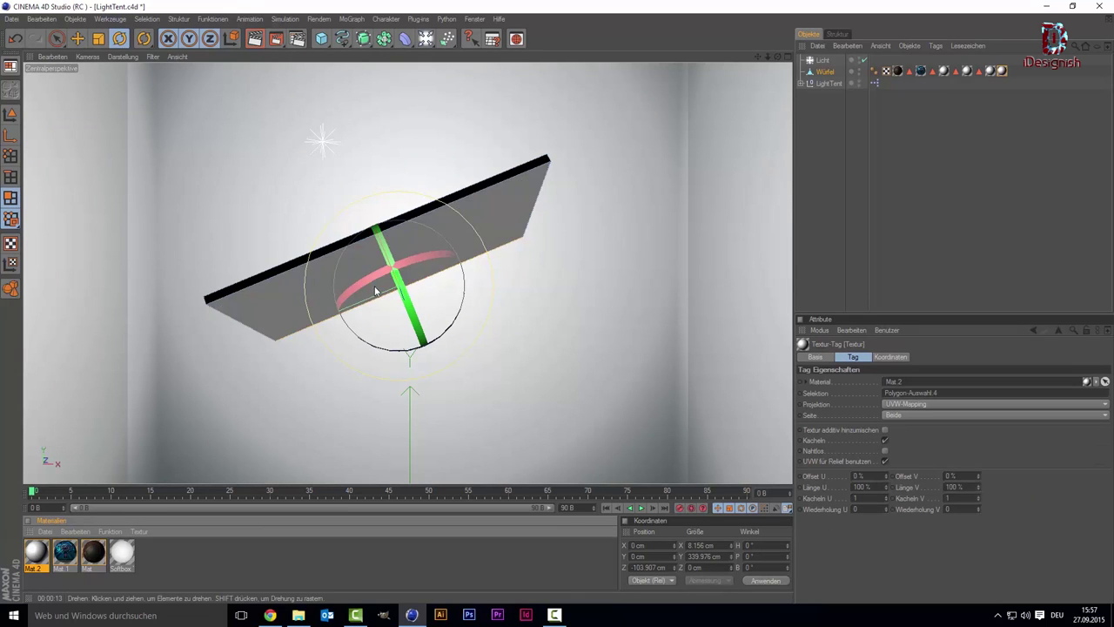
pyautogui.moveTo(376, 290); pyautogui.dragTo(435, 268)
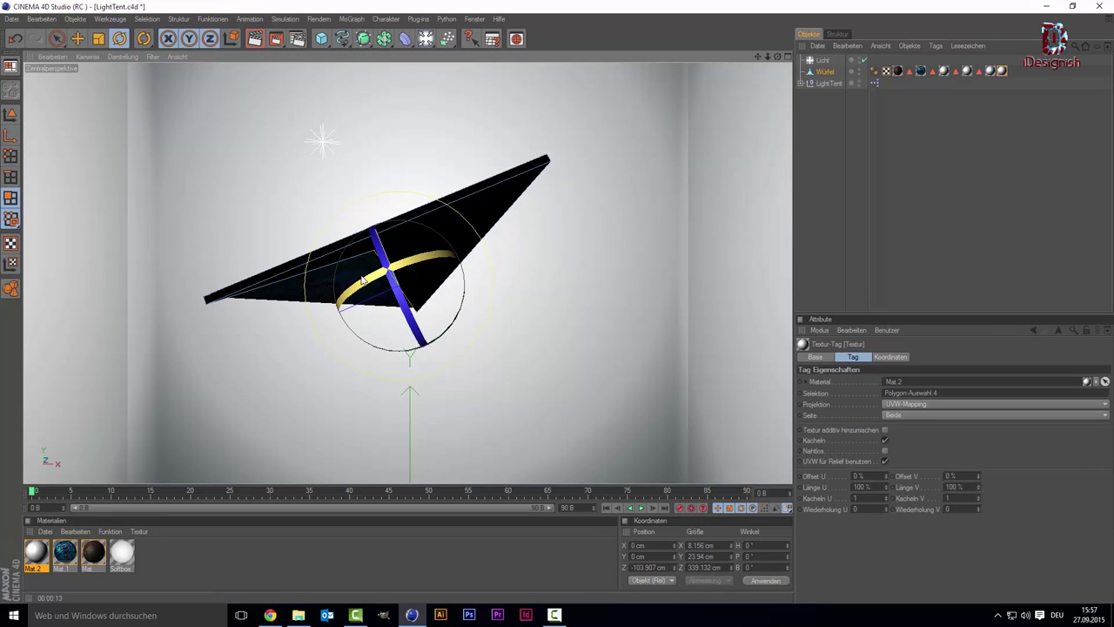
pyautogui.hotkey('ctrl', 'z')
pyautogui.click(9, 114)
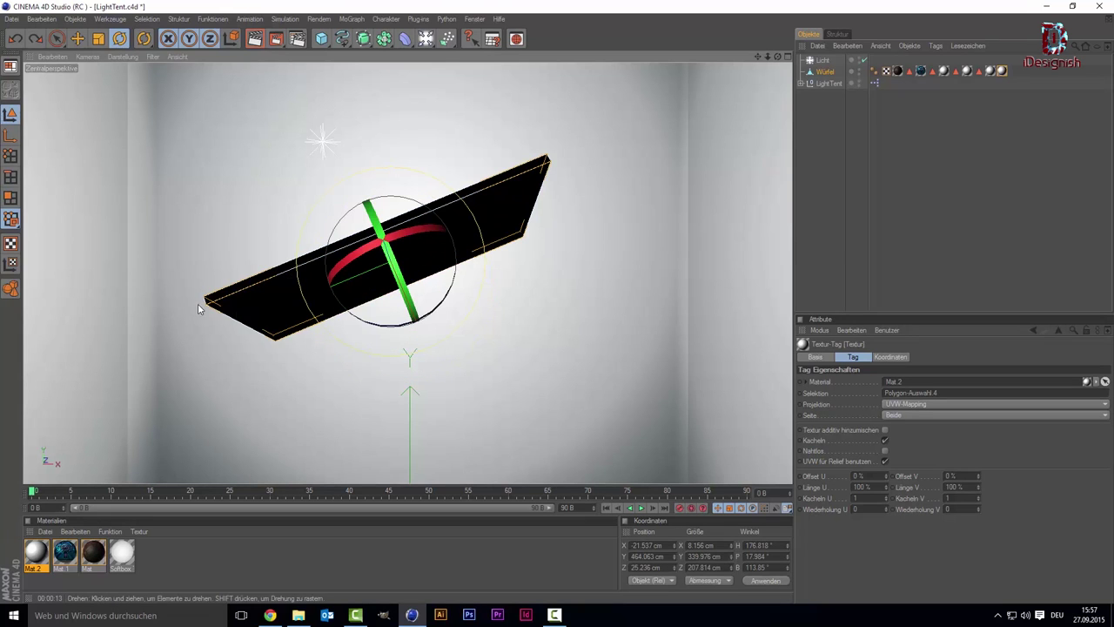
pyautogui.moveTo(355, 268); pyautogui.dragTo(454, 225)
pyautogui.moveTo(391, 244); pyautogui.dragTo(383, 280)
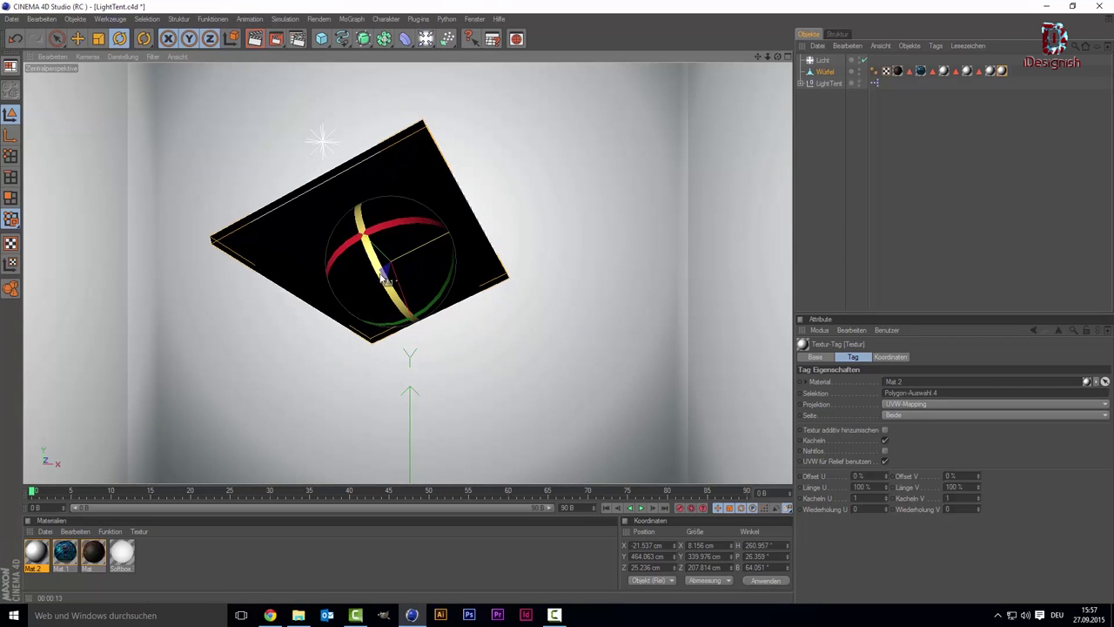
# - Start a Render Active View of the white-edged card in the light tent
pyautogui.click(255, 44)
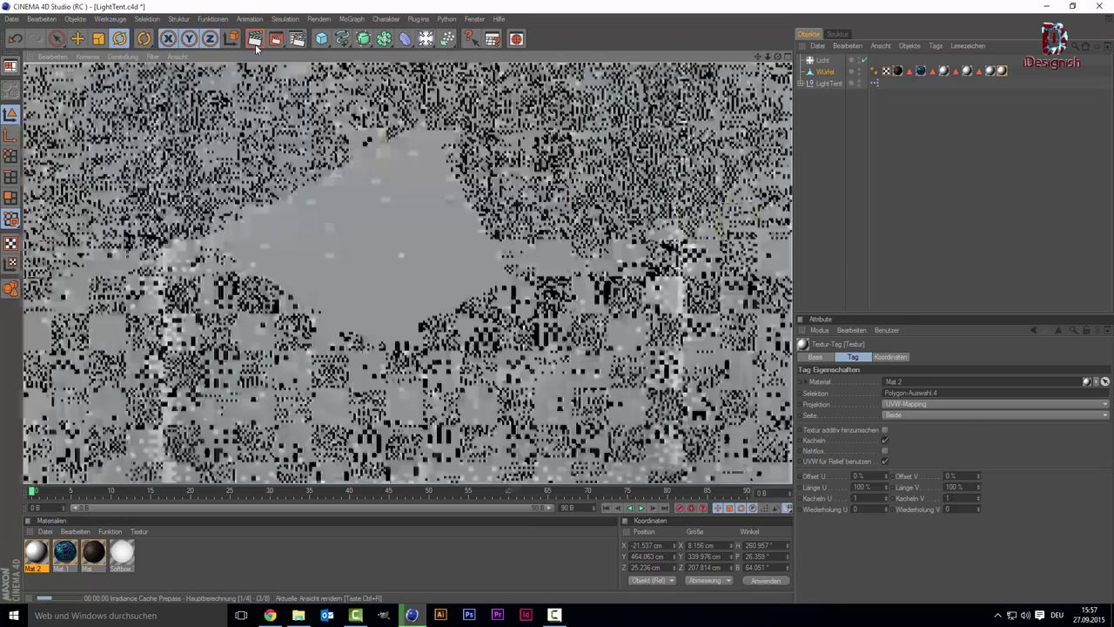